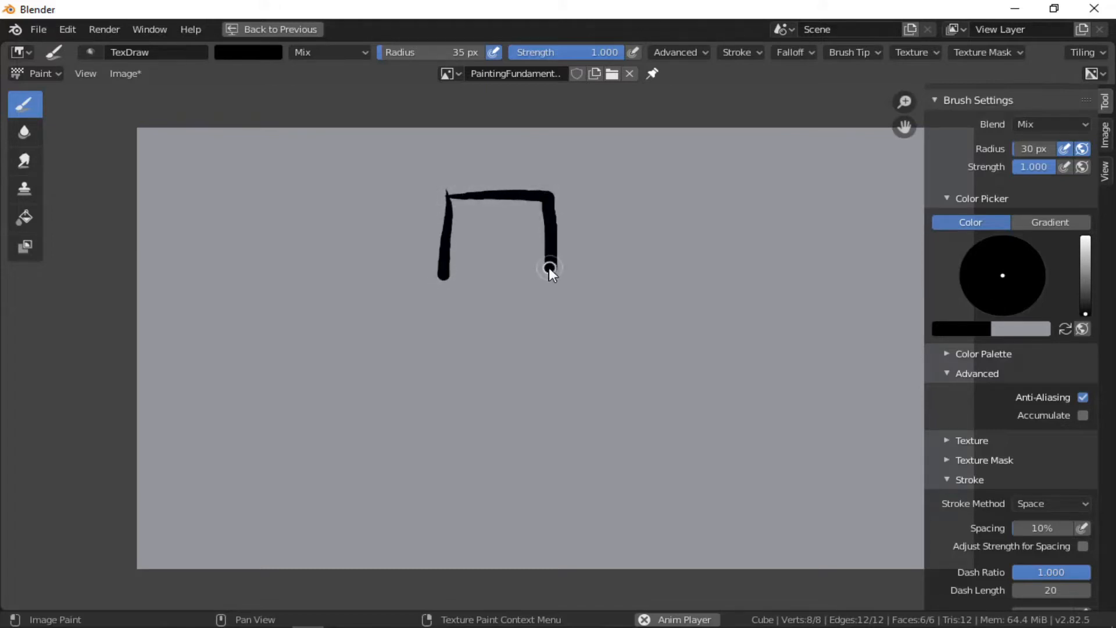
Step: Paint a black front-view outline of a well with a rectangular roof, a rectangular base and two posts joining them
{"action": "left_click_drag", "start_coordinate": [469, 270], "coordinate": [442, 275]}
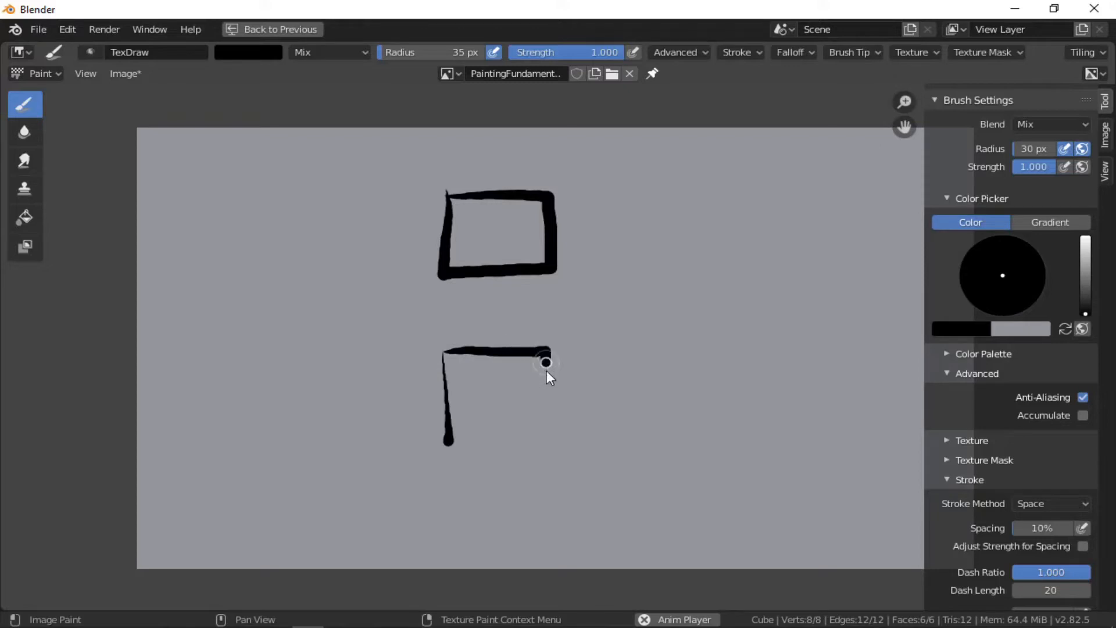
{"action": "left_click_drag", "start_coordinate": [536, 432], "coordinate": [458, 434]}
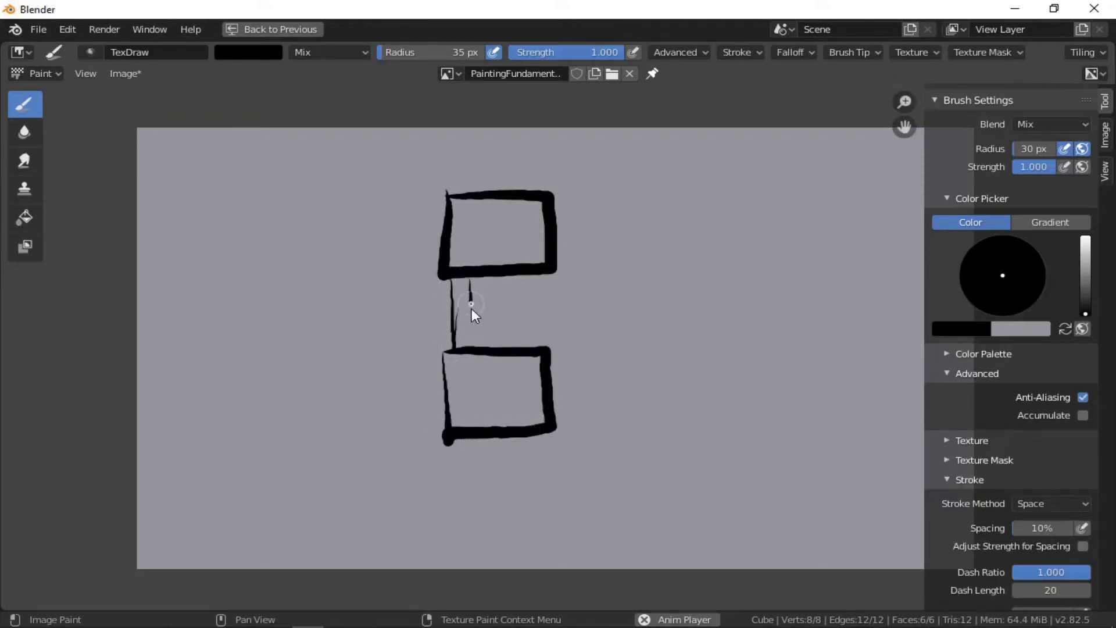
{"action": "left_click_drag", "start_coordinate": [473, 308], "coordinate": [474, 347]}
{"action": "left_click_drag", "start_coordinate": [541, 270], "coordinate": [542, 350]}
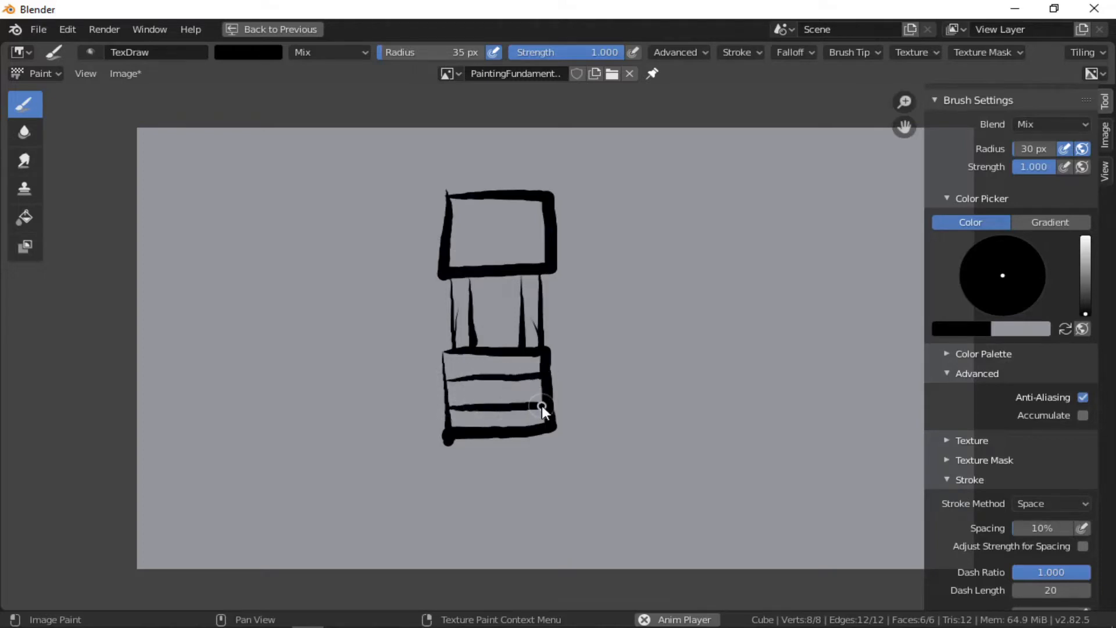
Step: Paint staggered brick joints in the well's base and a grid of tile lines across its roof
{"action": "left_click_drag", "start_coordinate": [473, 353], "coordinate": [475, 378]}
{"action": "left_click_drag", "start_coordinate": [476, 202], "coordinate": [479, 266]}
{"action": "mouse_move", "coordinate": [502, 202]}
{"action": "left_mouse_down"}
{"action": "mouse_move", "coordinate": [505, 267]}
{"action": "mouse_move", "coordinate": [526, 266]}
{"action": "left_mouse_up"}
{"action": "left_click_drag", "start_coordinate": [488, 233], "coordinate": [480, 255]}
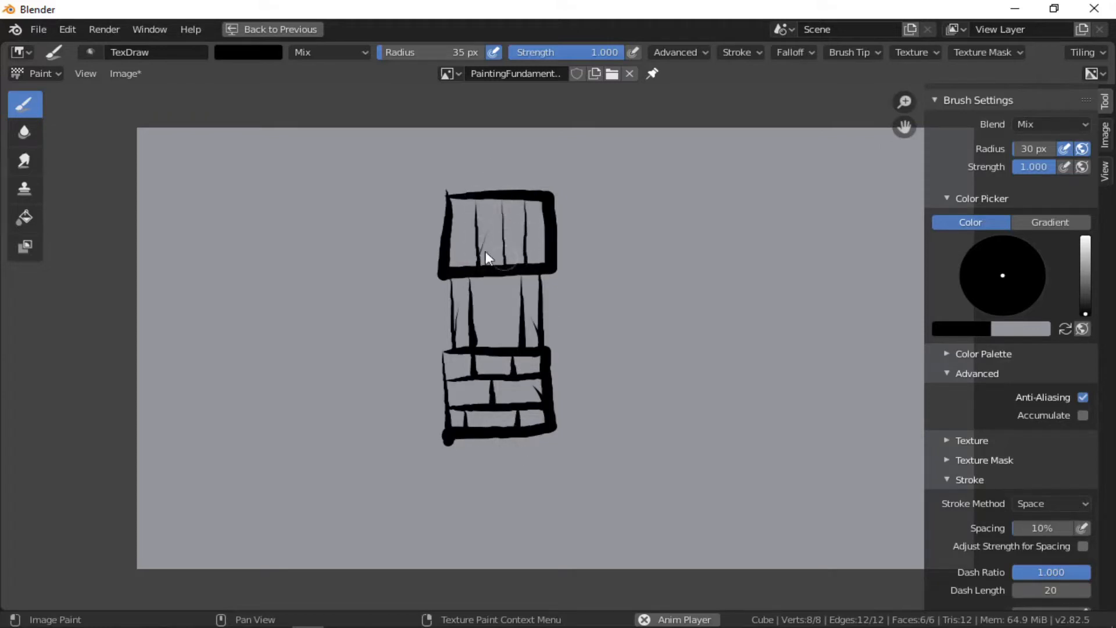
{"action": "left_click_drag", "start_coordinate": [451, 216], "coordinate": [504, 219]}
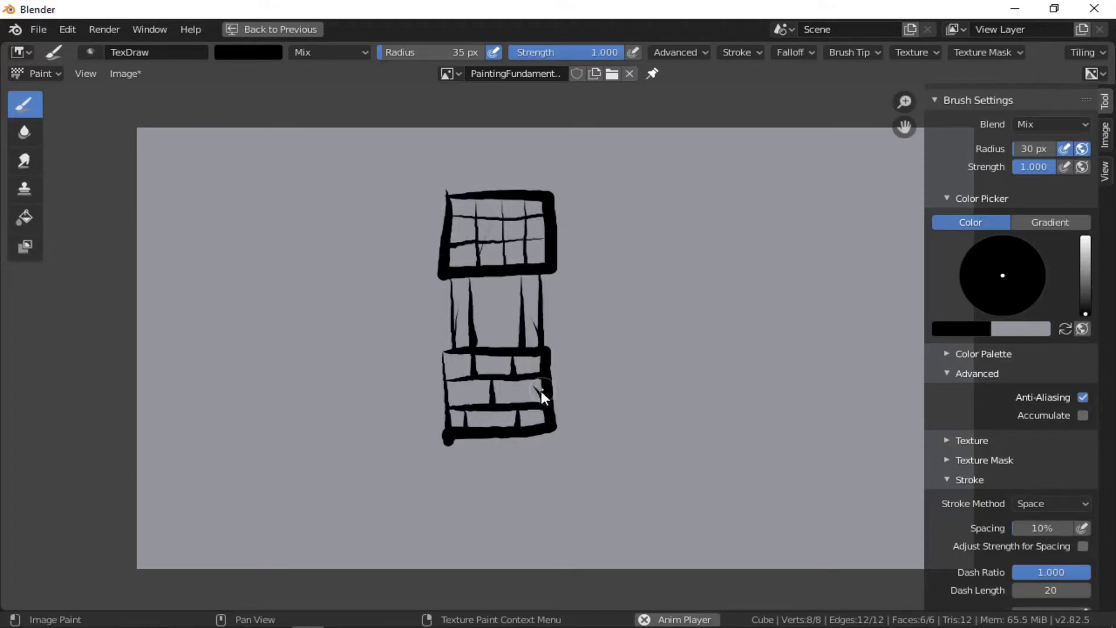
Step: Add fine texture strokes to the well's bricks, posts and roof tiles
{"action": "mouse_move", "coordinate": [542, 389]}
{"action": "left_mouse_down"}
{"action": "mouse_move", "coordinate": [528, 406]}
{"action": "mouse_move", "coordinate": [479, 402]}
{"action": "mouse_move", "coordinate": [516, 429]}
{"action": "left_mouse_up"}
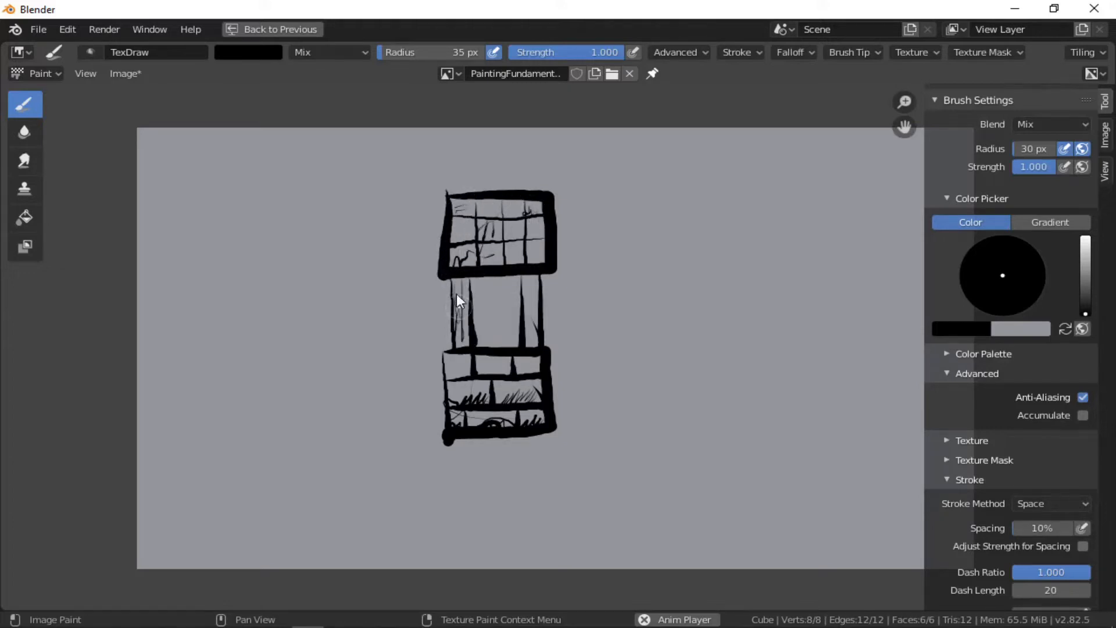
{"action": "mouse_move", "coordinate": [535, 277]}
{"action": "left_mouse_down"}
{"action": "mouse_move", "coordinate": [529, 342]}
{"action": "mouse_move", "coordinate": [534, 328]}
{"action": "left_mouse_up"}
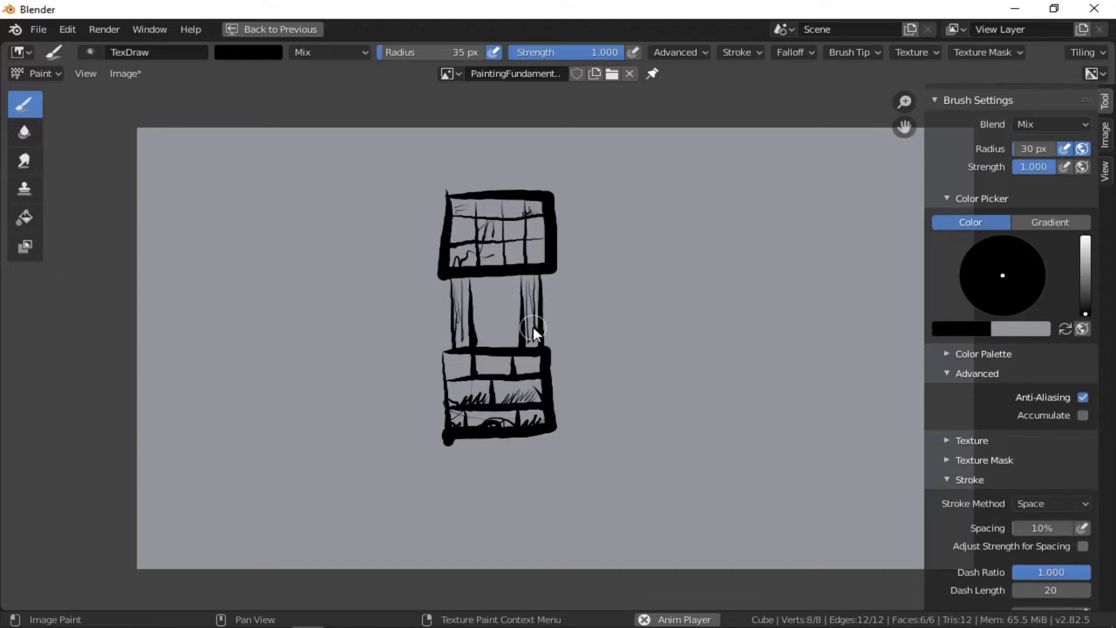
{"action": "left_click_drag", "start_coordinate": [540, 369], "coordinate": [505, 375]}
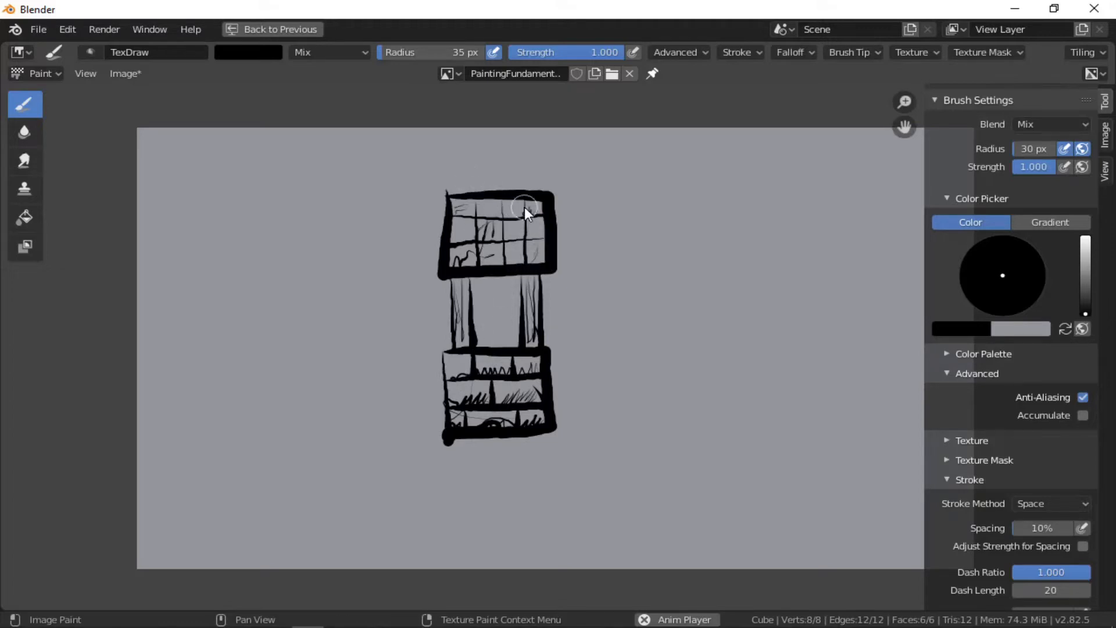
{"action": "mouse_move", "coordinate": [442, 173]}
{"action": "left_mouse_down"}
{"action": "mouse_move", "coordinate": [506, 478]}
{"action": "mouse_move", "coordinate": [669, 299]}
{"action": "left_mouse_up"}
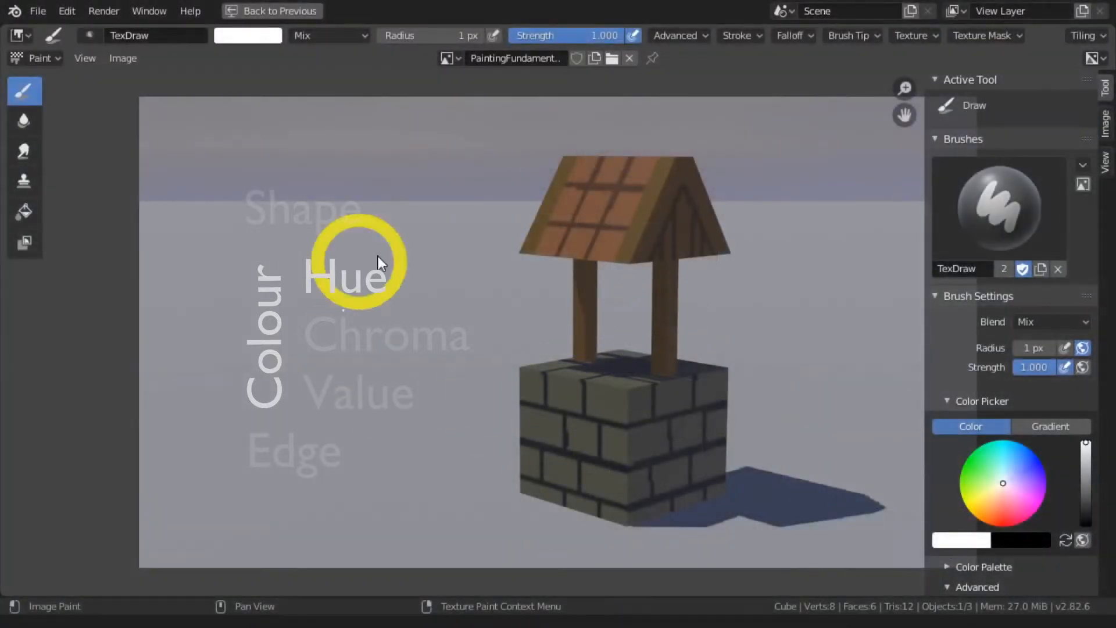
Step: Try the brush colour's brightness and pick a fully saturated pinkish red with a hue of 0.960
{"action": "scroll", "coordinate": [977, 424], "scroll_direction": "down", "scroll_amount": 6}
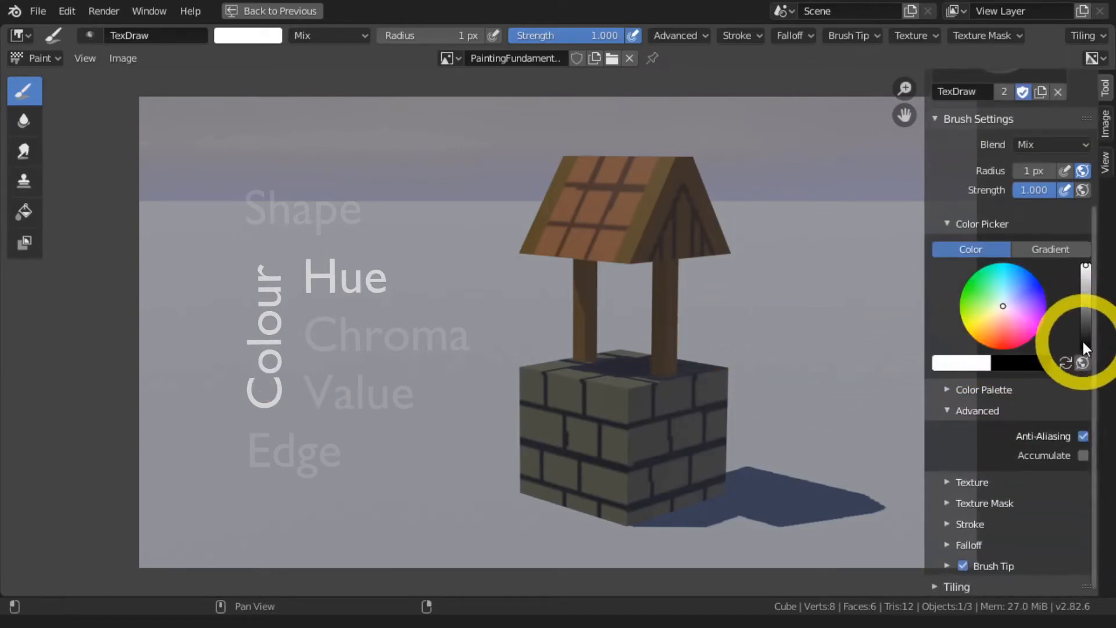
{"action": "left_click", "coordinate": [1085, 291]}
{"action": "left_click_drag", "start_coordinate": [1086, 290], "coordinate": [1086, 266]}
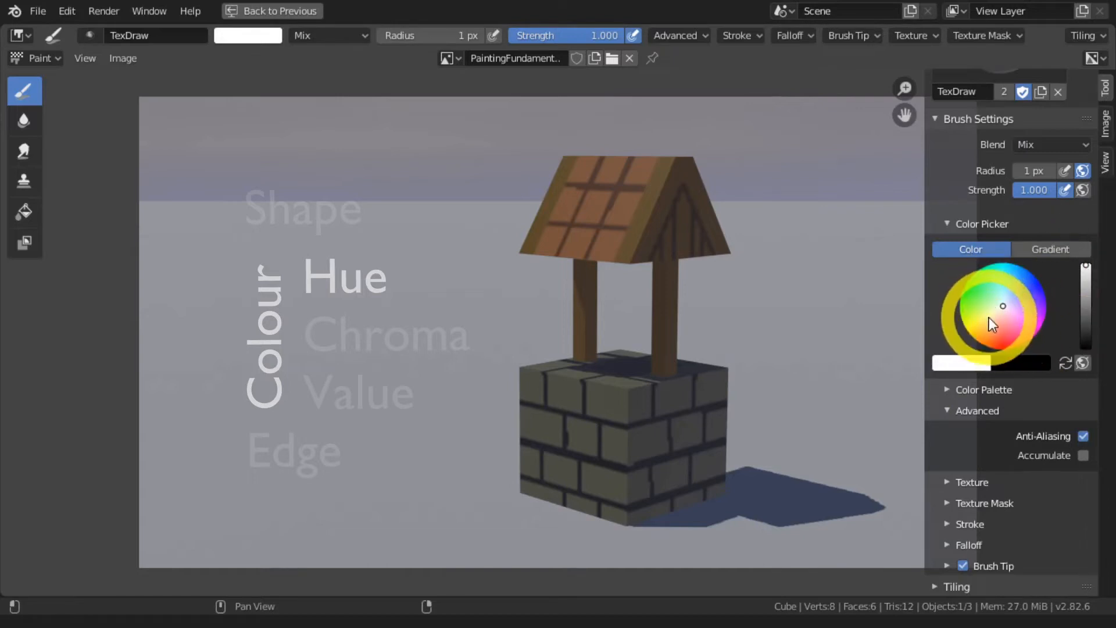
{"action": "left_click", "coordinate": [996, 310]}
{"action": "mouse_move", "coordinate": [1043, 281]}
{"action": "left_mouse_down"}
{"action": "mouse_move", "coordinate": [1000, 355]}
{"action": "mouse_move", "coordinate": [961, 300]}
{"action": "mouse_move", "coordinate": [1018, 356]}
{"action": "left_mouse_up"}
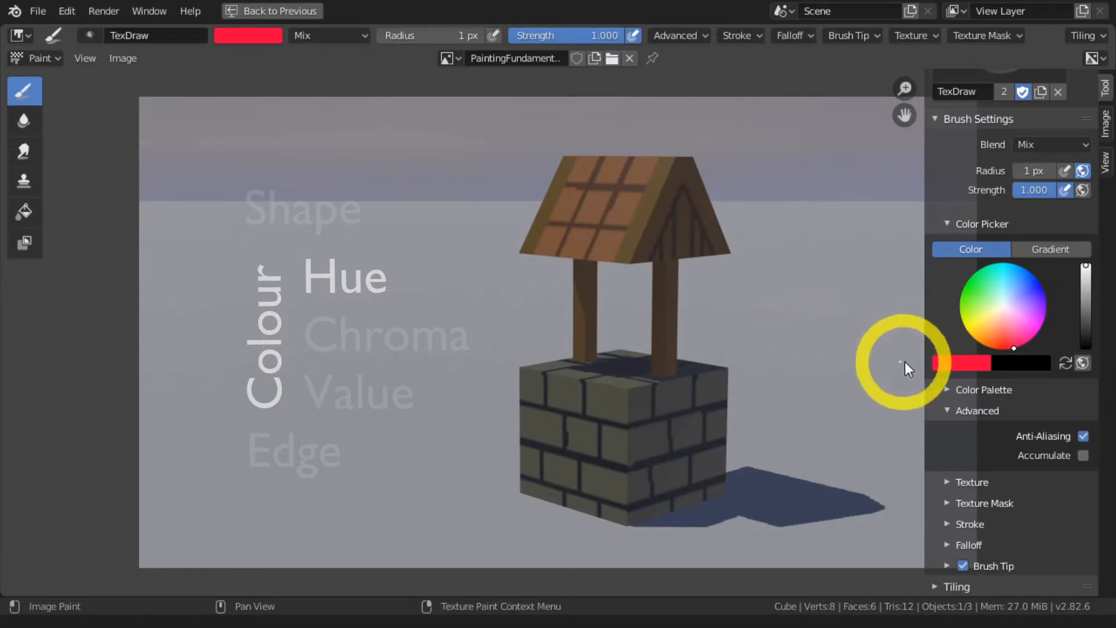
Step: Show the brush colour's values as RGB and back as HSV, and shift the hue to pure red
{"action": "left_click", "coordinate": [952, 361]}
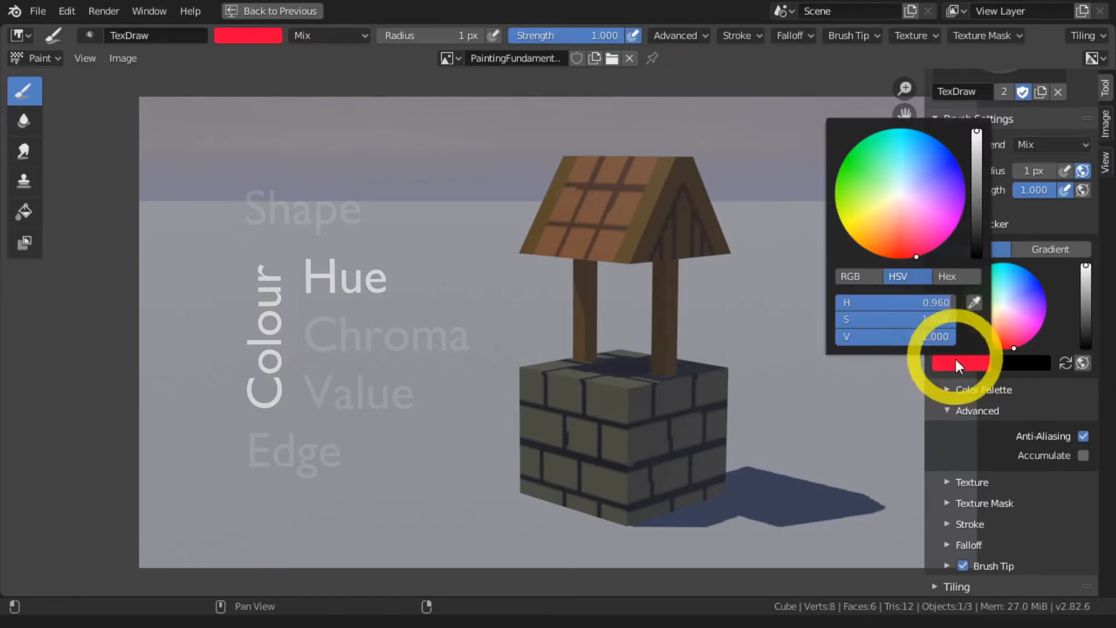
{"action": "left_click", "coordinate": [863, 281]}
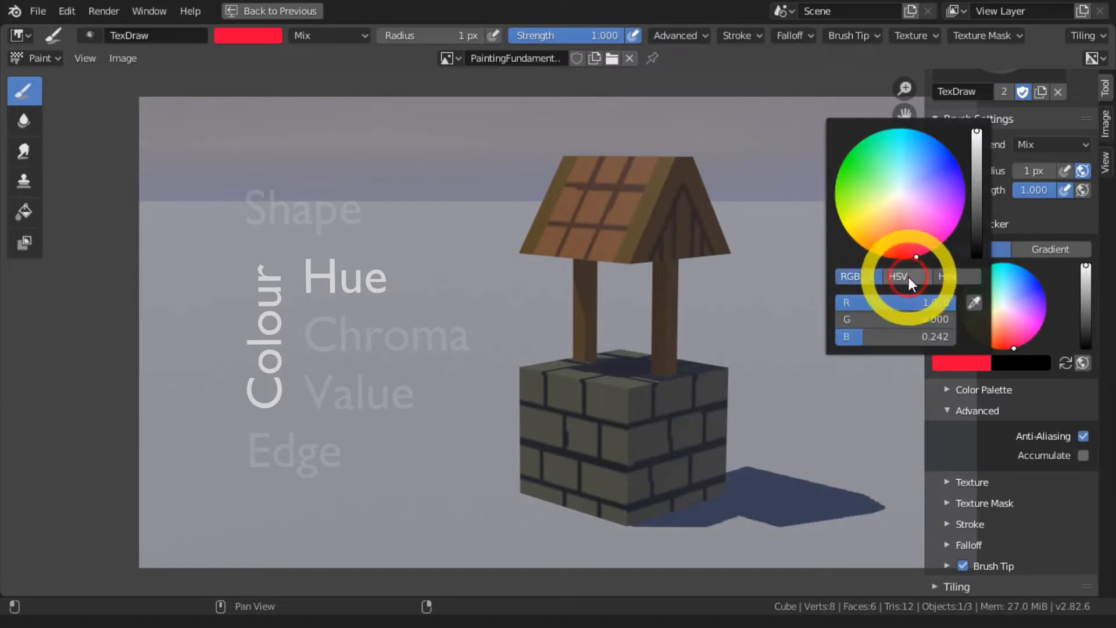
{"action": "left_click", "coordinate": [906, 277]}
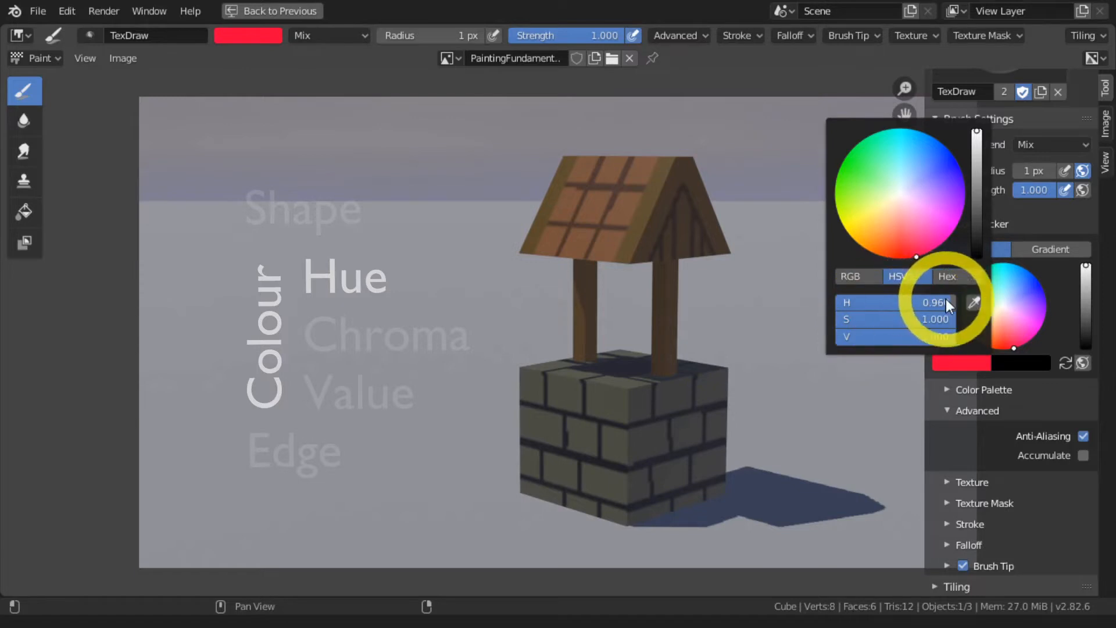
{"action": "mouse_move", "coordinate": [947, 299]}
{"action": "left_mouse_down"}
{"action": "mouse_move", "coordinate": [782, 319]}
{"action": "mouse_move", "coordinate": [957, 301]}
{"action": "left_mouse_up"}
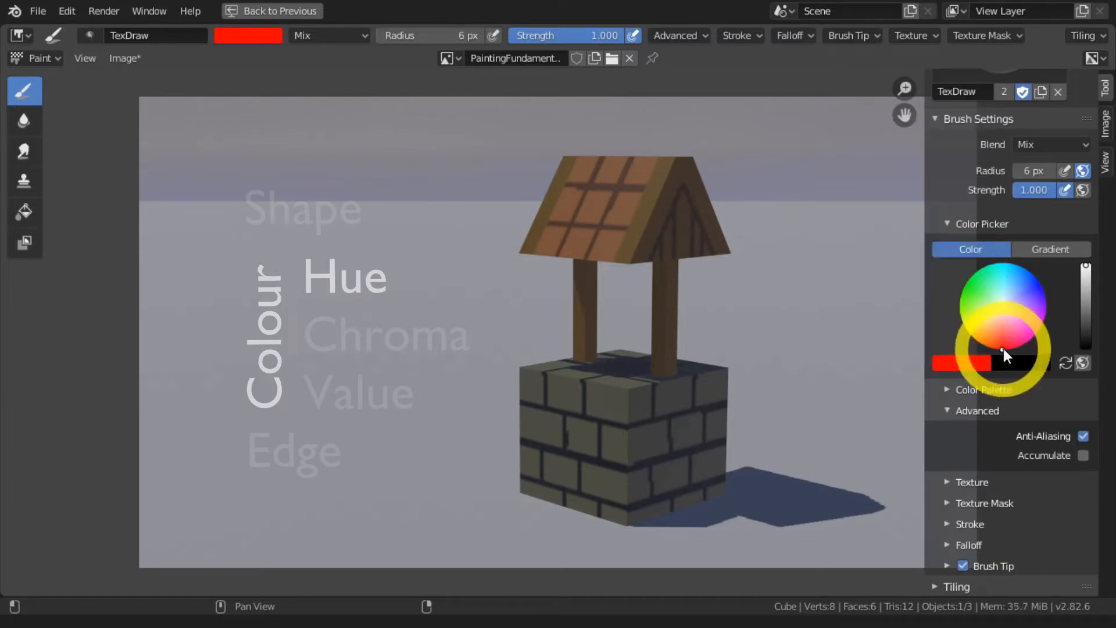
Step: Shift the brush colour through orange to blue and paint an ice lolly outline beside the well's roof
{"action": "mouse_move", "coordinate": [1006, 344]}
{"action": "left_mouse_down"}
{"action": "mouse_move", "coordinate": [1045, 294]}
{"action": "mouse_move", "coordinate": [1041, 281]}
{"action": "mouse_move", "coordinate": [973, 336]}
{"action": "mouse_move", "coordinate": [979, 351]}
{"action": "left_mouse_up"}
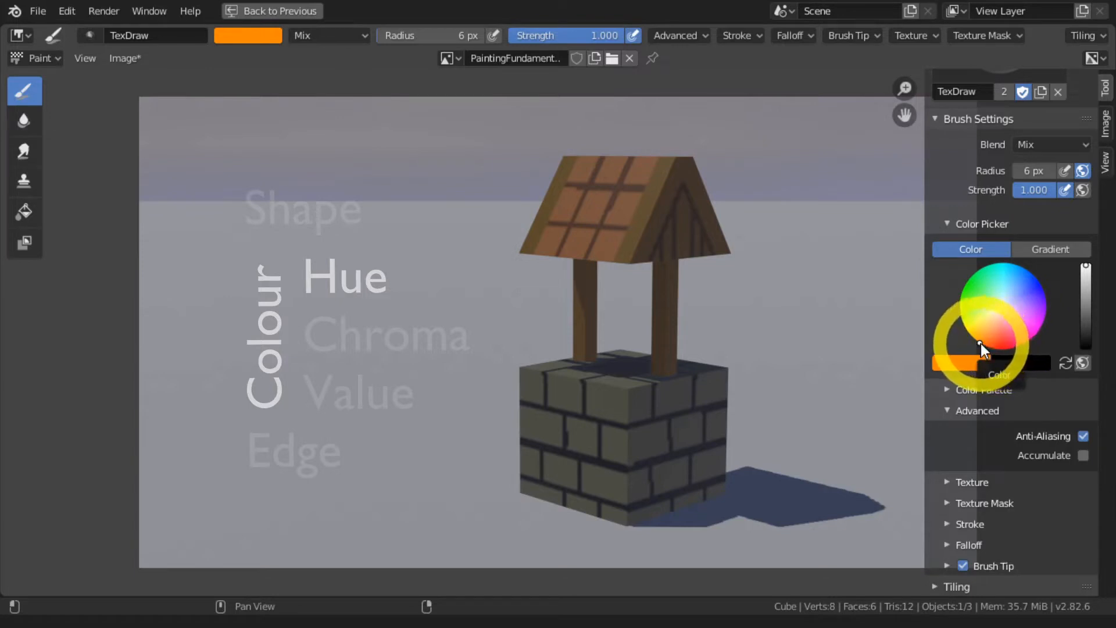
{"action": "left_click_drag", "start_coordinate": [980, 343], "coordinate": [1038, 279]}
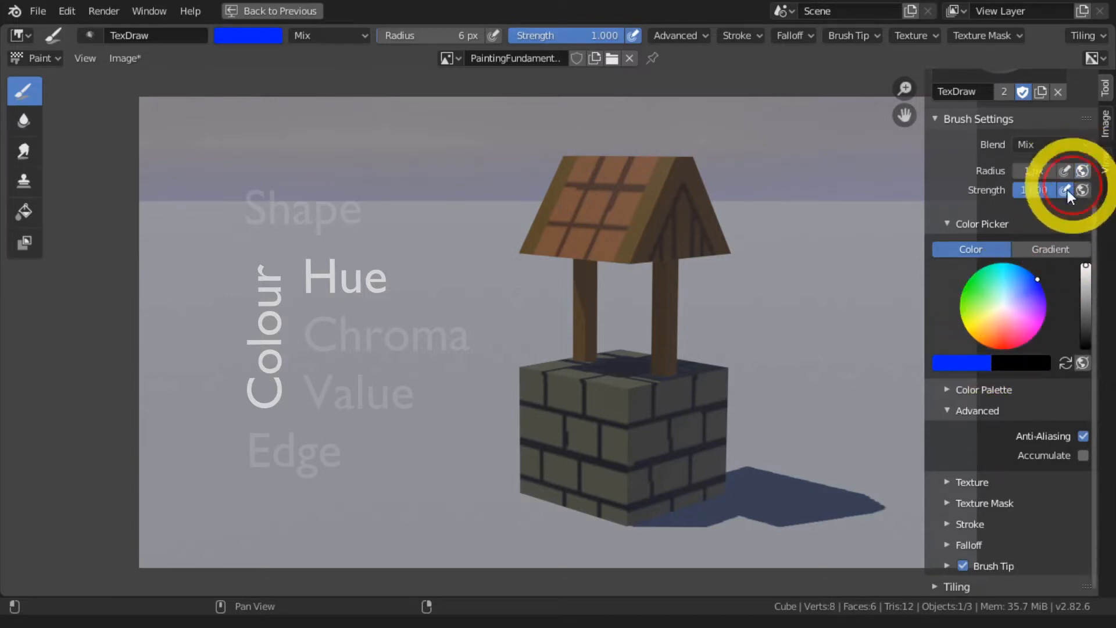
{"action": "mouse_move", "coordinate": [767, 286]}
{"action": "left_mouse_down"}
{"action": "mouse_move", "coordinate": [793, 267]}
{"action": "mouse_move", "coordinate": [779, 166]}
{"action": "mouse_move", "coordinate": [759, 268]}
{"action": "left_mouse_up"}
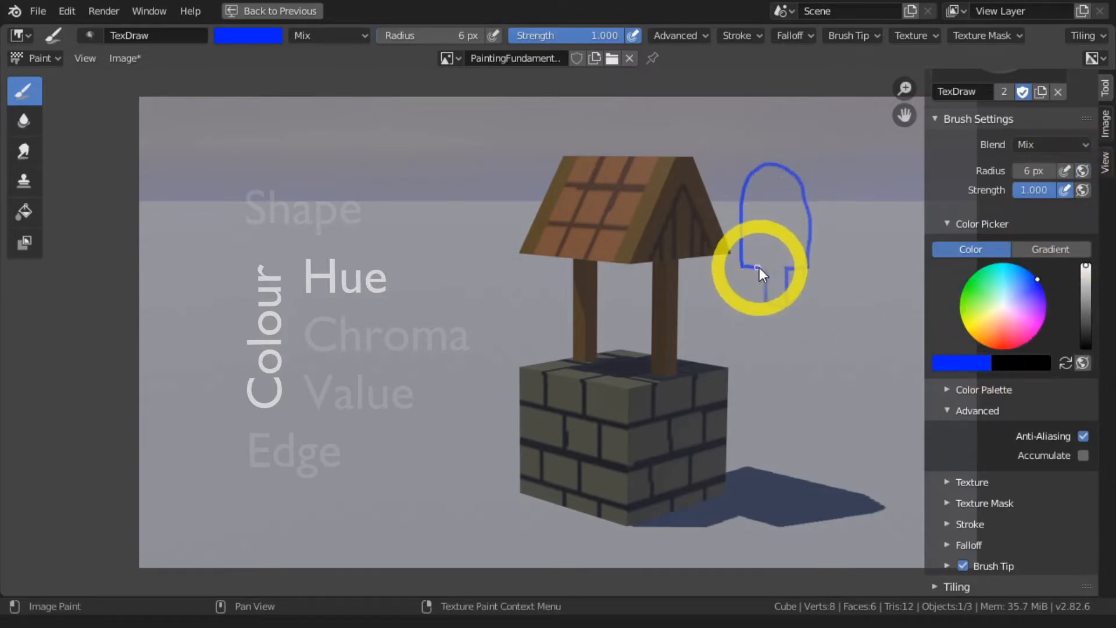
{"action": "key", "text": "ctrl+z"}
{"action": "key", "text": "ctrl+shift+z"}
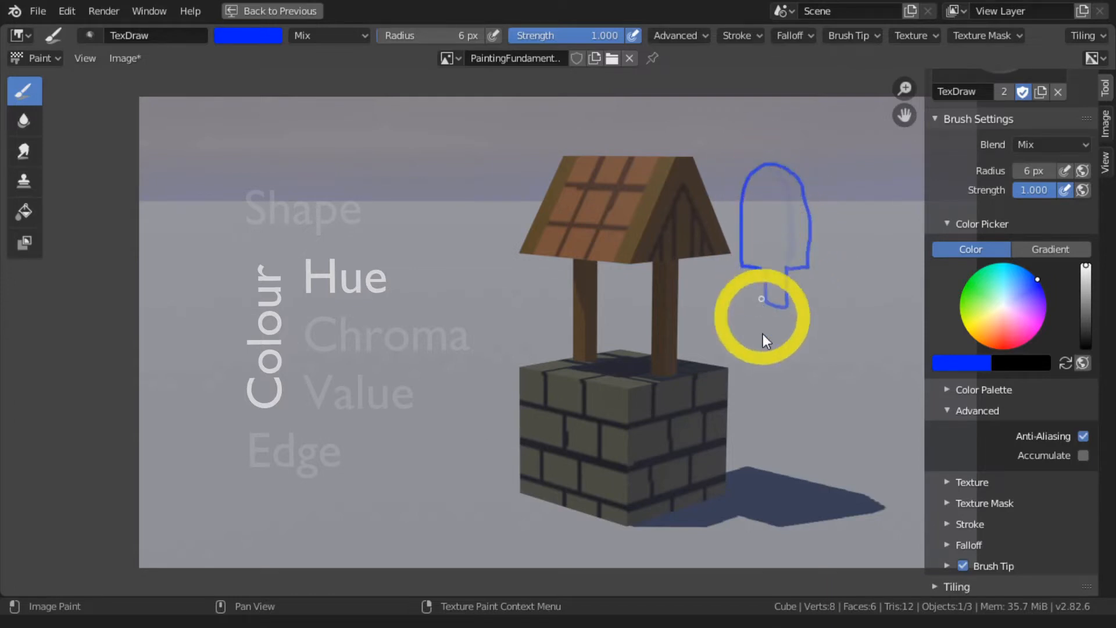
Step: Set the brush colour to pure red and the radius to 9 px, and paint a filled flame beside the well
{"action": "left_click_drag", "start_coordinate": [1037, 281], "coordinate": [1008, 350]}
{"action": "mouse_move", "coordinate": [860, 250]}
{"action": "left_mouse_down"}
{"action": "mouse_move", "coordinate": [843, 390]}
{"action": "mouse_move", "coordinate": [885, 243]}
{"action": "mouse_move", "coordinate": [862, 285]}
{"action": "mouse_move", "coordinate": [861, 362]}
{"action": "mouse_move", "coordinate": [852, 350]}
{"action": "mouse_move", "coordinate": [894, 351]}
{"action": "mouse_move", "coordinate": [892, 336]}
{"action": "mouse_move", "coordinate": [873, 373]}
{"action": "mouse_move", "coordinate": [863, 267]}
{"action": "mouse_move", "coordinate": [835, 363]}
{"action": "mouse_move", "coordinate": [821, 327]}
{"action": "mouse_move", "coordinate": [842, 382]}
{"action": "mouse_move", "coordinate": [853, 382]}
{"action": "mouse_move", "coordinate": [832, 364]}
{"action": "mouse_move", "coordinate": [863, 267]}
{"action": "mouse_move", "coordinate": [870, 320]}
{"action": "mouse_move", "coordinate": [849, 331]}
{"action": "mouse_move", "coordinate": [871, 381]}
{"action": "mouse_move", "coordinate": [864, 315]}
{"action": "mouse_move", "coordinate": [831, 333]}
{"action": "left_mouse_up"}
{"action": "key", "text": "f"}
{"action": "left_click", "coordinate": [880, 319]}
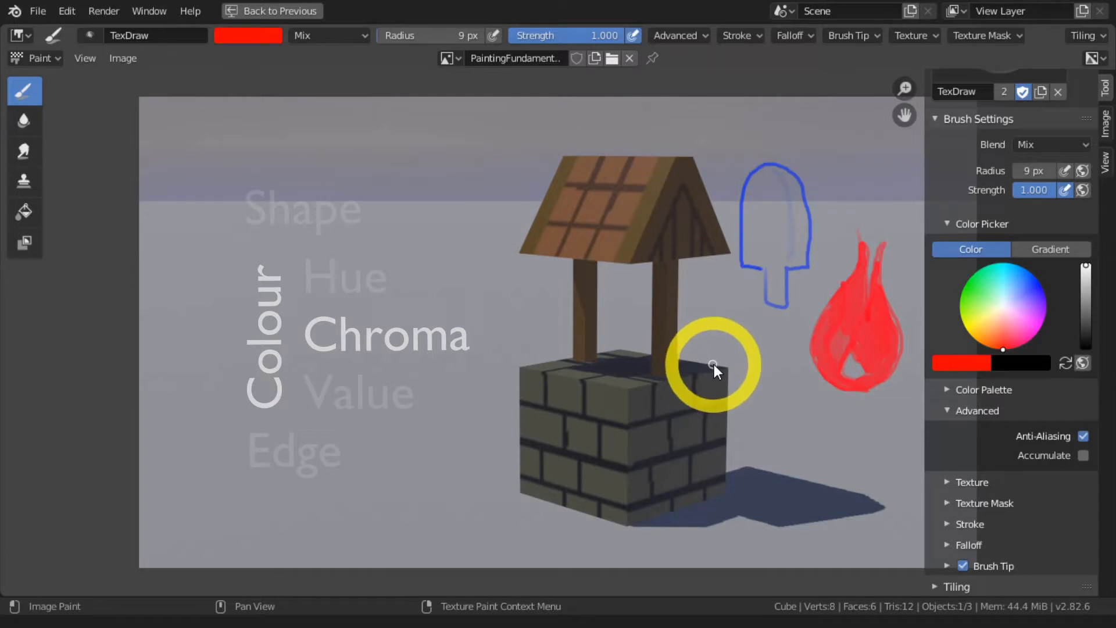
Step: Turn the brush colour into a mid grey by setting its saturation to 0 and its value to 0.5
{"action": "left_click", "coordinate": [958, 364]}
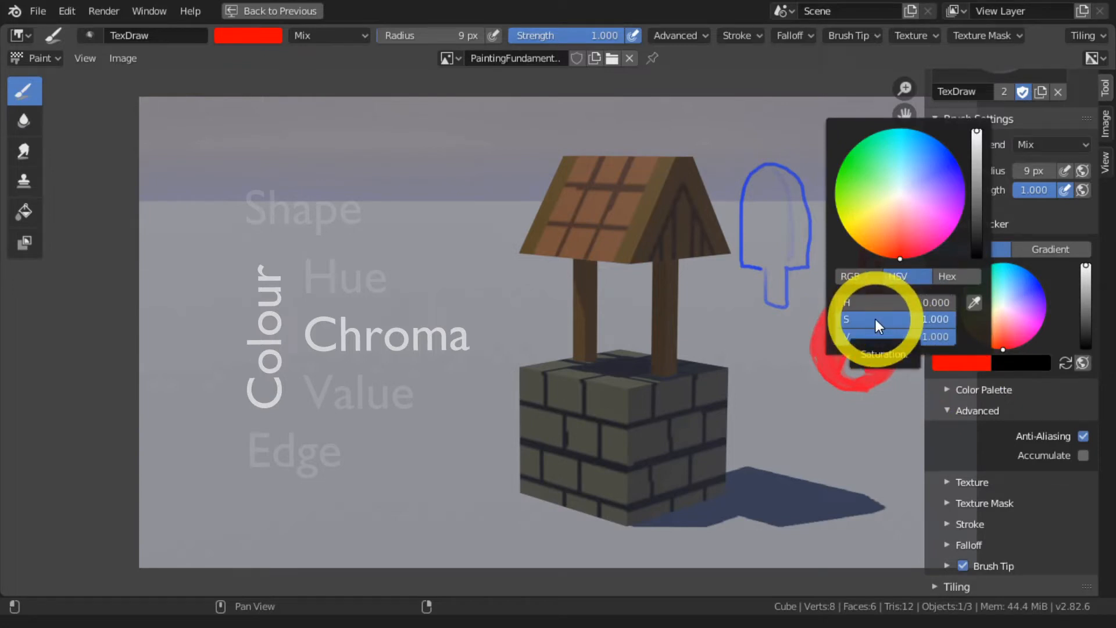
{"action": "left_click_drag", "start_coordinate": [934, 319], "coordinate": [797, 336]}
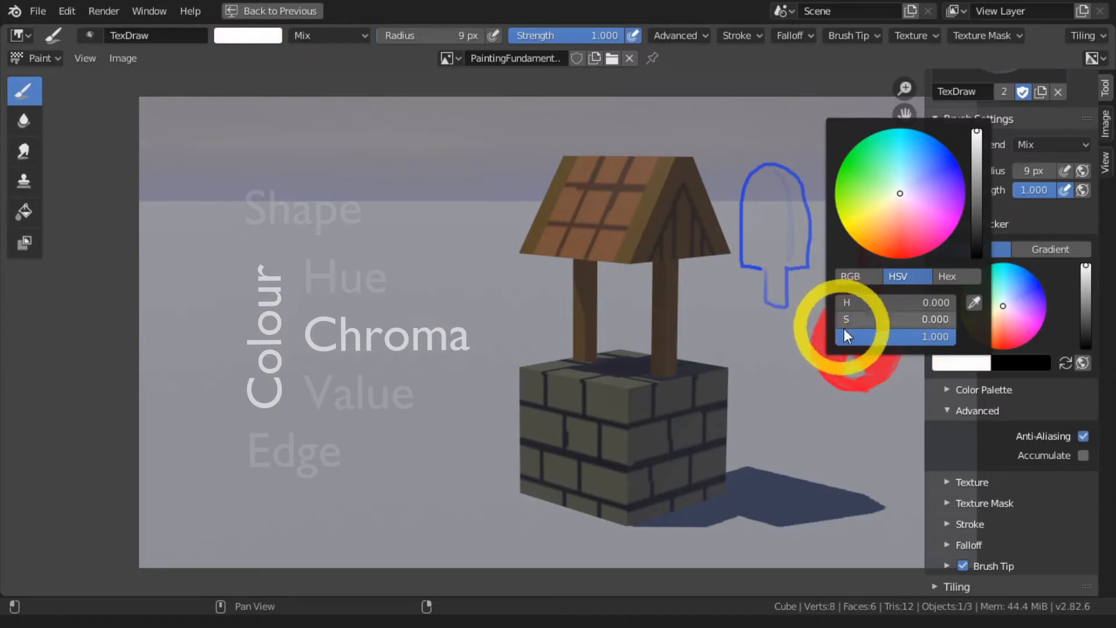
{"action": "left_click", "coordinate": [960, 361]}
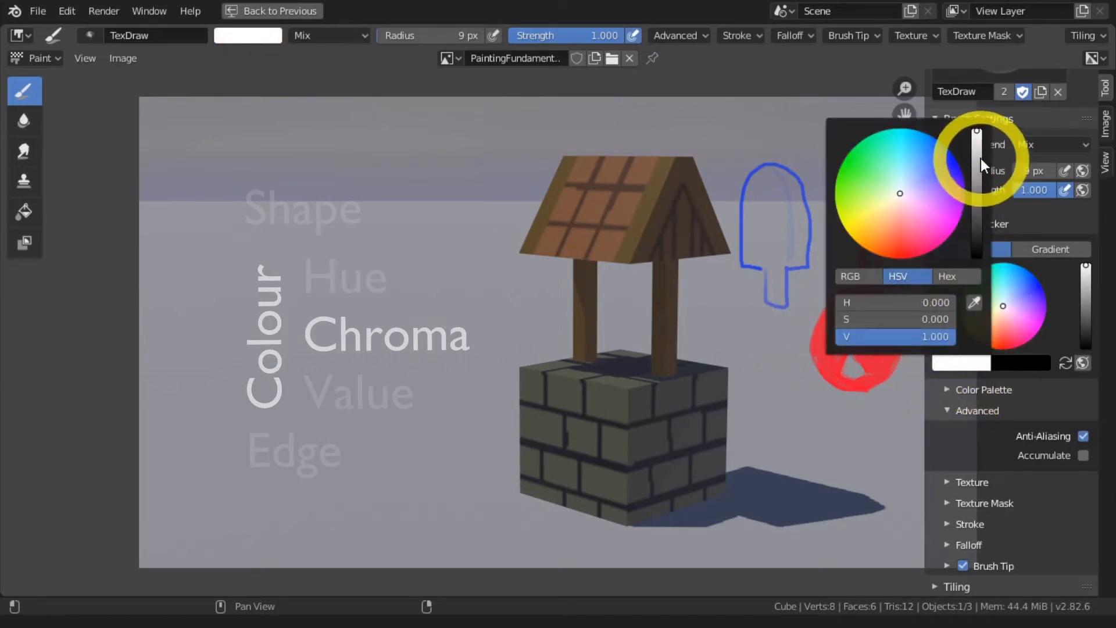
{"action": "left_click_drag", "start_coordinate": [982, 158], "coordinate": [977, 199]}
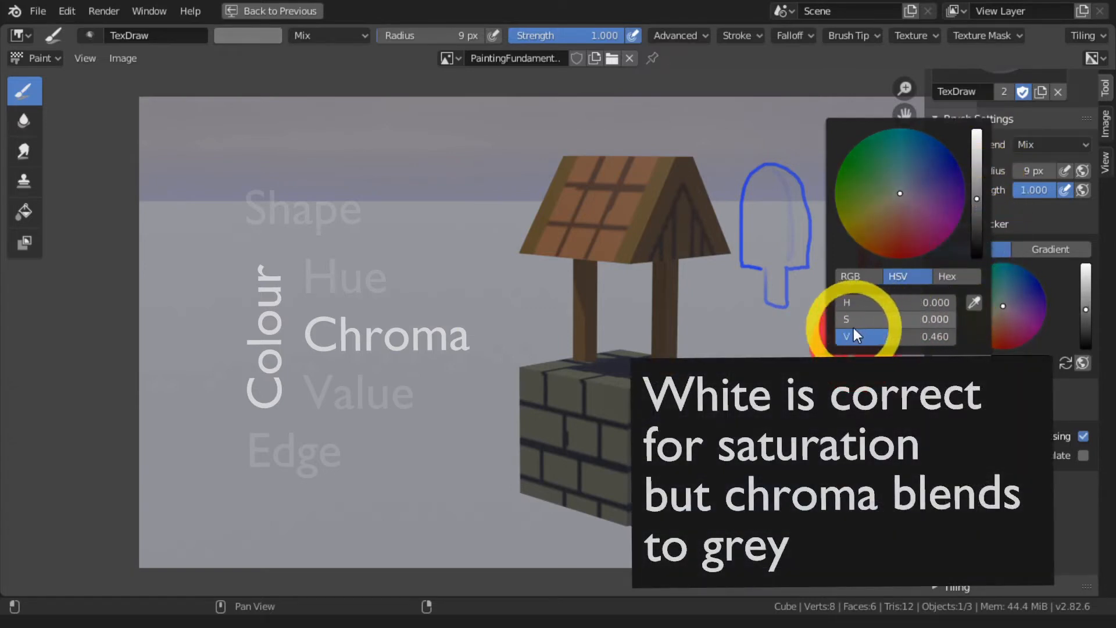
{"action": "left_click", "coordinate": [898, 337]}
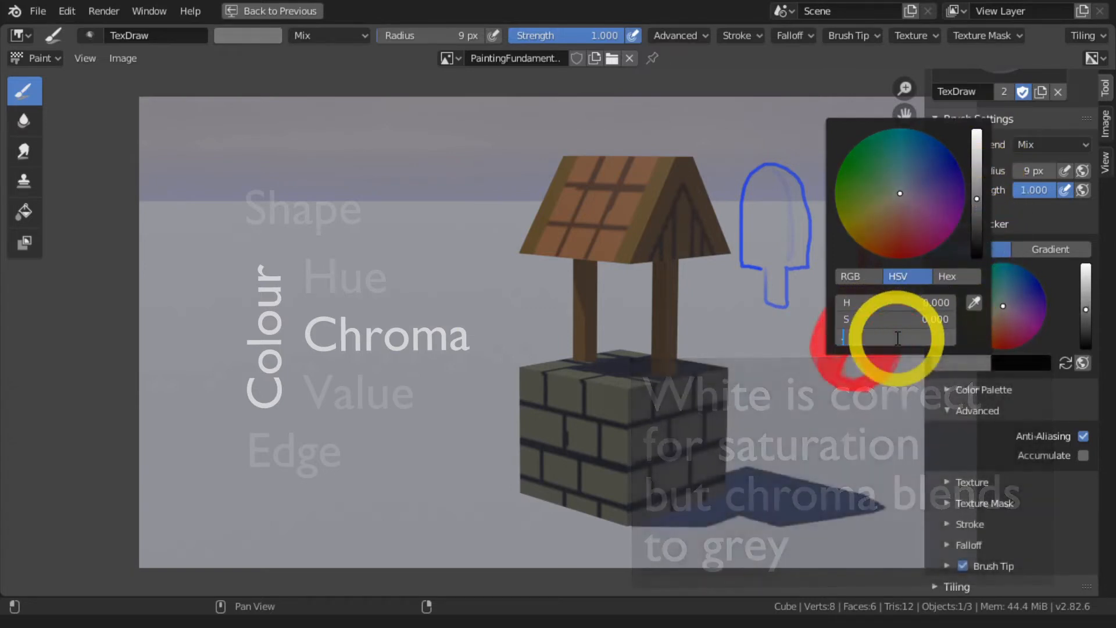
{"action": "type", "text": ".5"}
{"action": "key", "text": "Return"}
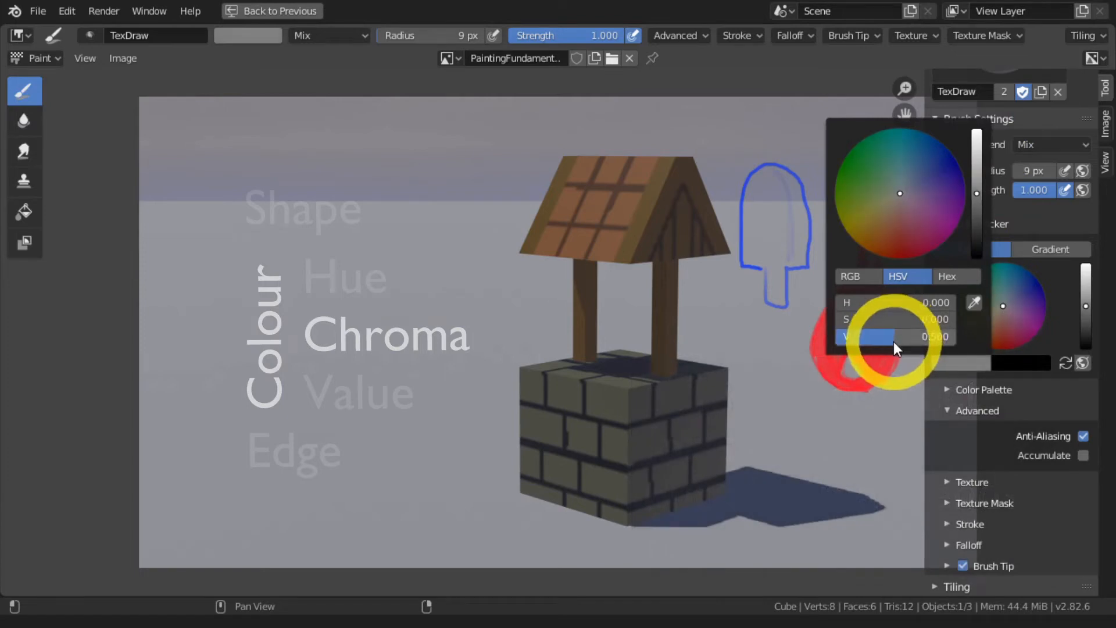
Step: Vary the brush colour's saturation between 1.000 and 0.000, ending on a dark red at 1.000
{"action": "left_click_drag", "start_coordinate": [843, 319], "coordinate": [957, 318]}
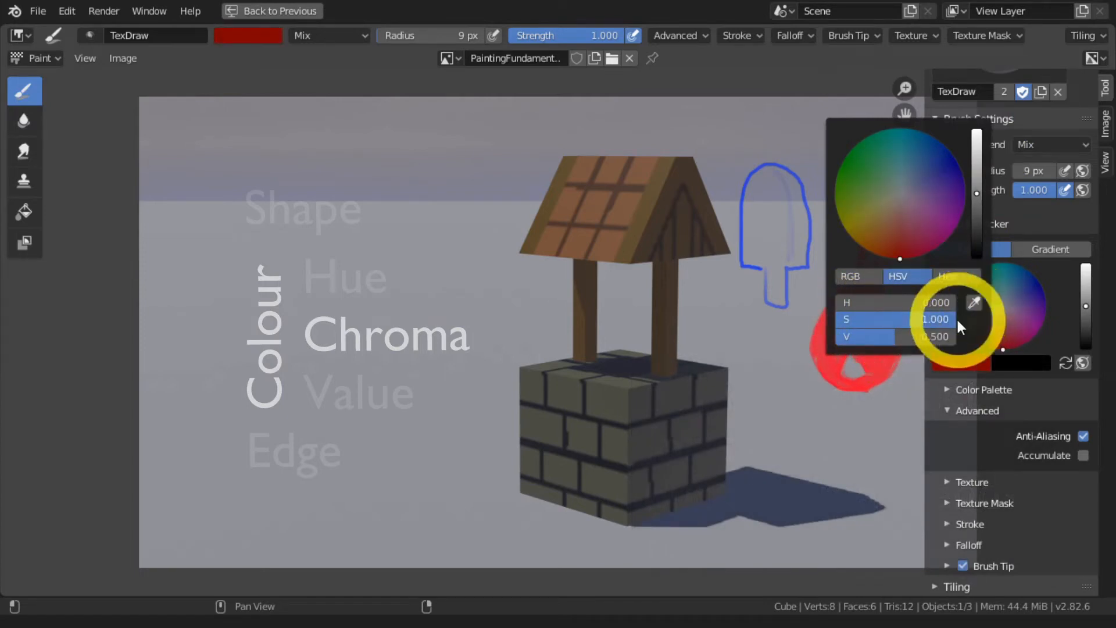
{"action": "left_click", "coordinate": [956, 370]}
{"action": "mouse_move", "coordinate": [938, 320]}
{"action": "left_mouse_down"}
{"action": "mouse_move", "coordinate": [954, 319]}
{"action": "mouse_move", "coordinate": [885, 321]}
{"action": "mouse_move", "coordinate": [955, 352]}
{"action": "mouse_move", "coordinate": [899, 323]}
{"action": "mouse_move", "coordinate": [835, 320]}
{"action": "left_mouse_up"}
{"action": "left_click", "coordinate": [952, 361]}
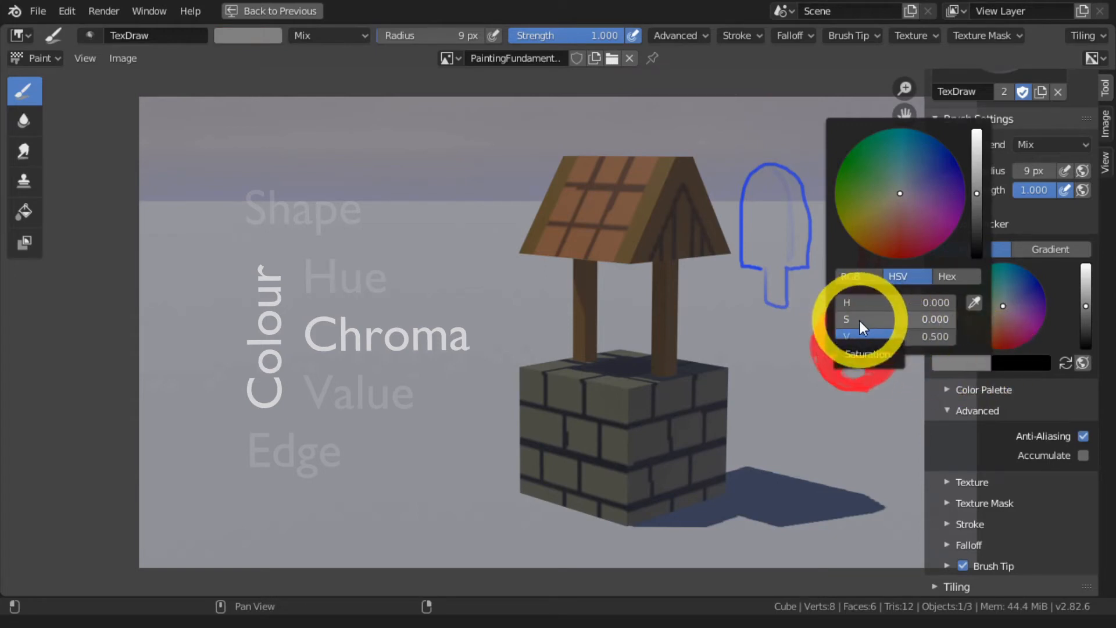
{"action": "mouse_move", "coordinate": [859, 322]}
{"action": "left_mouse_down"}
{"action": "mouse_move", "coordinate": [972, 319]}
{"action": "mouse_move", "coordinate": [830, 324]}
{"action": "mouse_move", "coordinate": [957, 317]}
{"action": "left_mouse_up"}
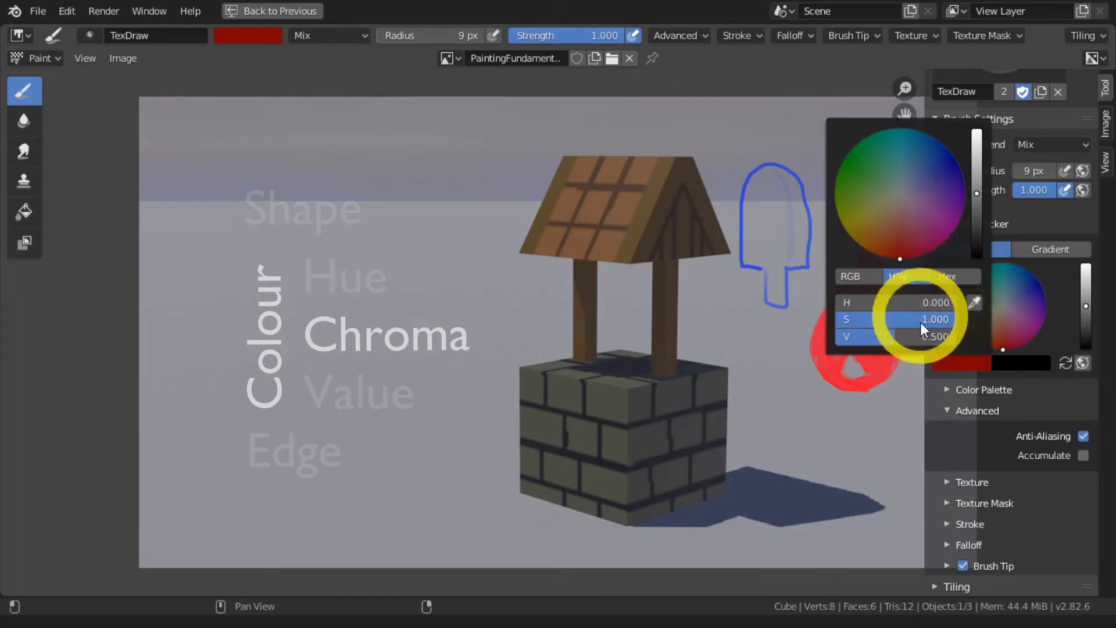
{"action": "mouse_move", "coordinate": [943, 319]}
{"action": "left_mouse_down"}
{"action": "mouse_move", "coordinate": [814, 326]}
{"action": "mouse_move", "coordinate": [957, 317]}
{"action": "left_mouse_up"}
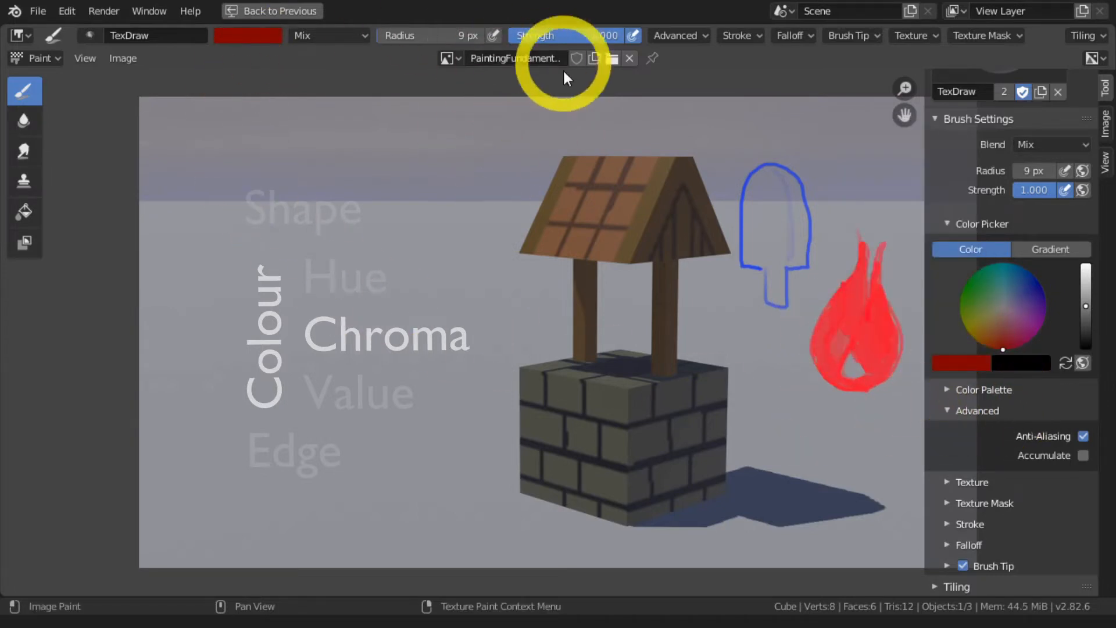
Step: Switch to the Untitled image and set the brush colour to a fully saturated dark green
{"action": "left_click", "coordinate": [447, 59]}
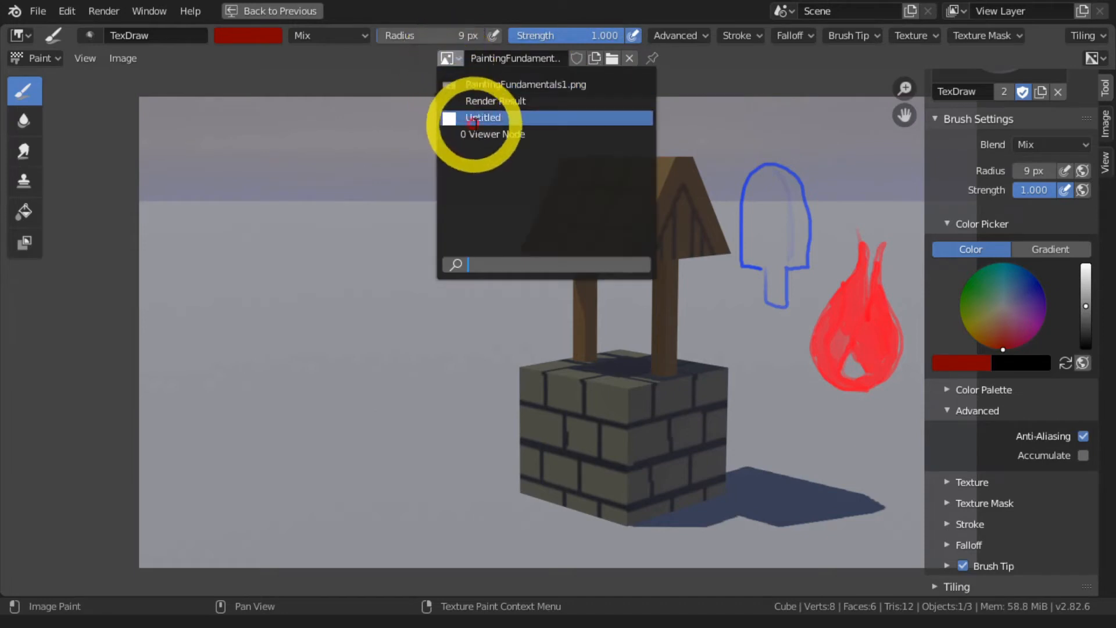
{"action": "left_click", "coordinate": [469, 113]}
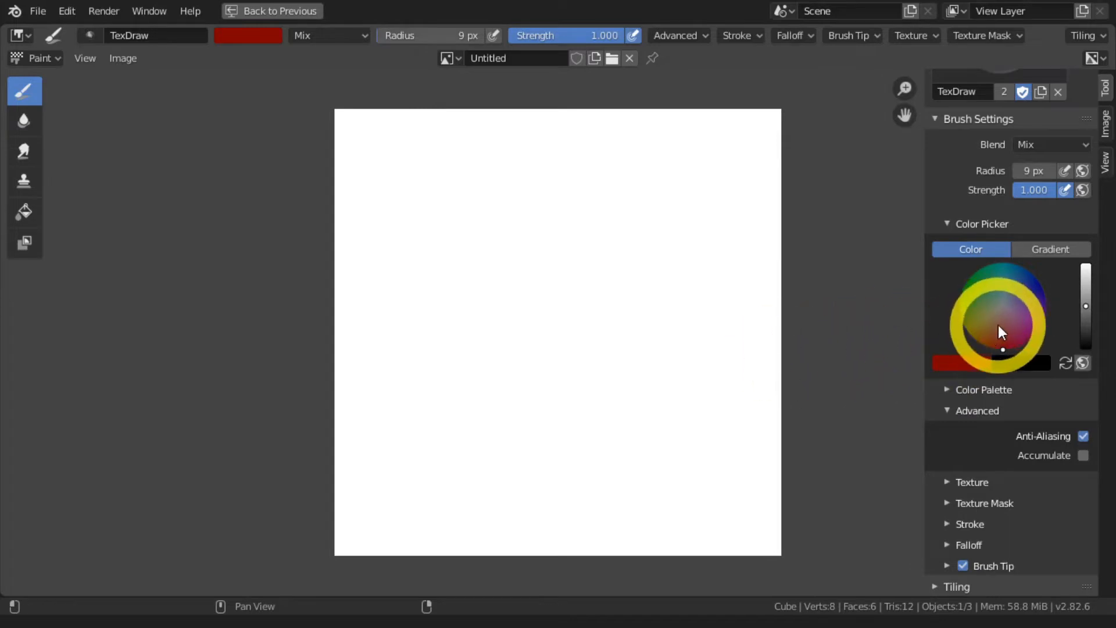
{"action": "left_click", "coordinate": [977, 286]}
{"action": "left_click", "coordinate": [967, 281]}
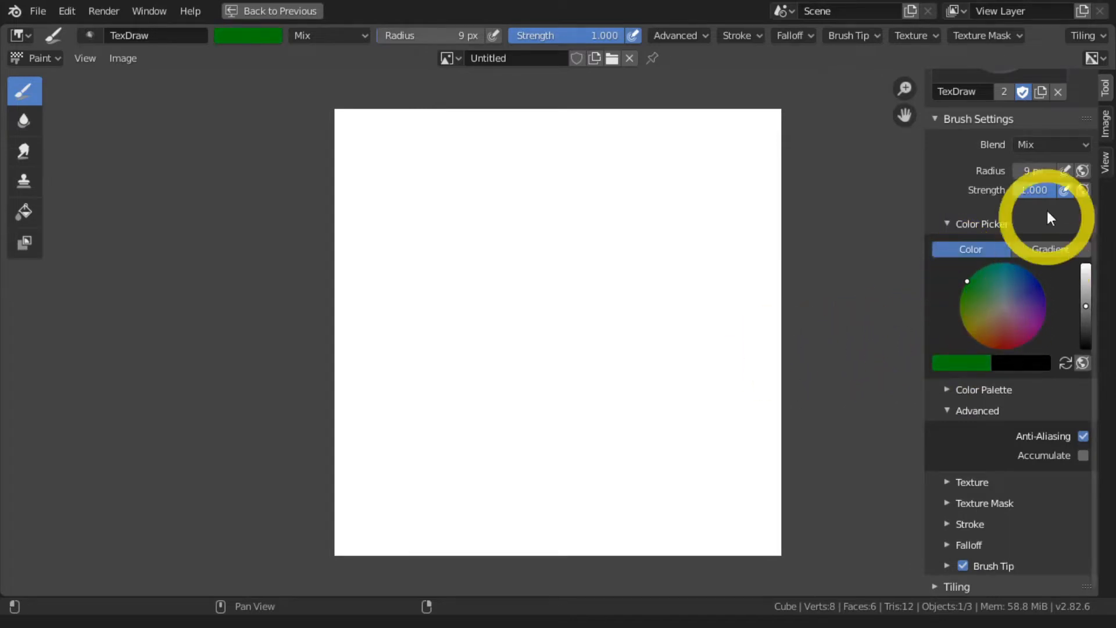
Step: Set the brush strength to 0.558 and turn off its pressure sensitivity
{"action": "left_click_drag", "start_coordinate": [1075, 187], "coordinate": [1035, 190]}
{"action": "left_click", "coordinate": [1069, 187]}
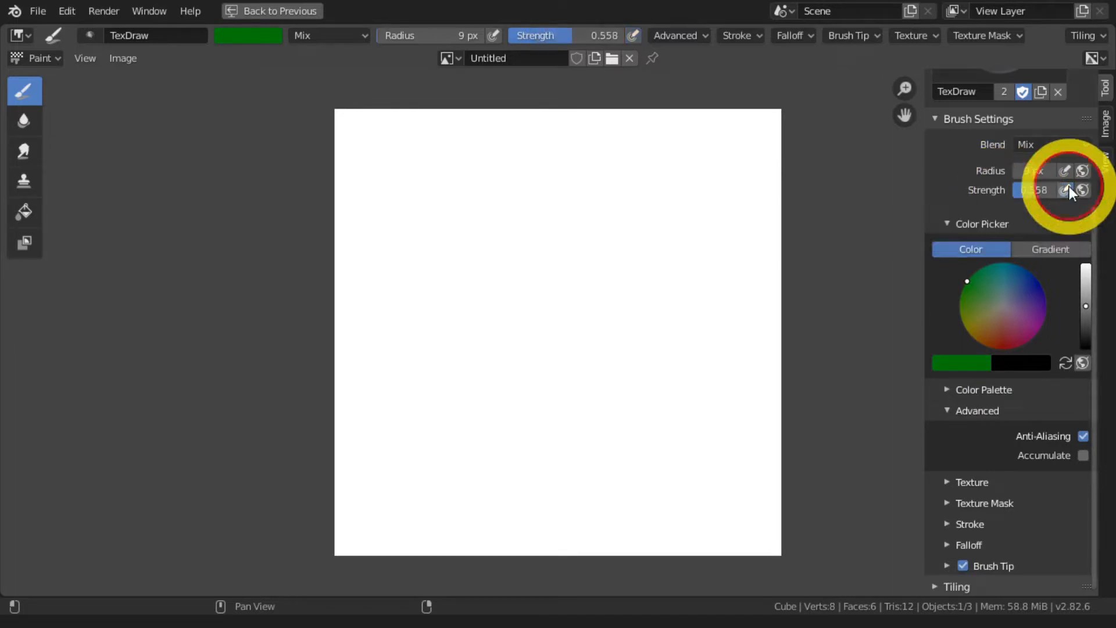
Step: Enlarge the brush to a radius of 34 px and paint a vertical green stroke on the right side of the white canvas
{"action": "key", "text": "bracketright"}
{"action": "key", "text": "bracketright"}
{"action": "key", "text": "bracketright"}
{"action": "key", "text": "bracketright"}
{"action": "key", "text": "bracketright"}
{"action": "key", "text": "bracketright"}
{"action": "key", "text": "bracketright"}
{"action": "key", "text": "bracketright"}
{"action": "key", "text": "bracketright"}
{"action": "key", "text": "bracketright"}
{"action": "key", "text": "bracketright"}
{"action": "key", "text": "bracketright"}
{"action": "key", "text": "bracketright"}
{"action": "key", "text": "bracketright"}
{"action": "key", "text": "bracketright"}
{"action": "key", "text": "bracketright"}
{"action": "key", "text": "bracketright"}
{"action": "key", "text": "bracketright"}
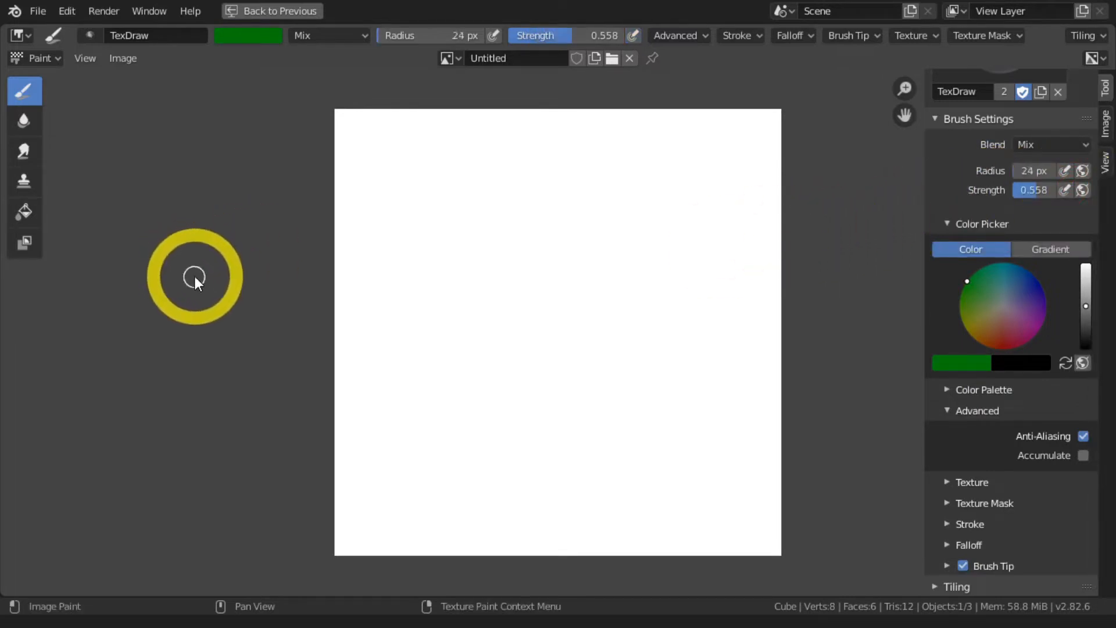
{"action": "key", "text": "bracketright"}
{"action": "key", "text": "bracketright"}
{"action": "key", "text": "bracketright"}
{"action": "key", "text": "bracketright"}
{"action": "key", "text": "bracketright"}
{"action": "key", "text": "bracketright"}
{"action": "key", "text": "bracketright"}
{"action": "key", "text": "bracketright"}
{"action": "key", "text": "bracketright"}
{"action": "key", "text": "bracketright"}
{"action": "key", "text": "bracketright"}
{"action": "key", "text": "bracketright"}
{"action": "key", "text": "bracketright"}
{"action": "key", "text": "bracketright"}
{"action": "key", "text": "bracketright"}
{"action": "key", "text": "bracketright"}
{"action": "key", "text": "bracketright"}
{"action": "key", "text": "bracketright"}
{"action": "key", "text": "bracketright"}
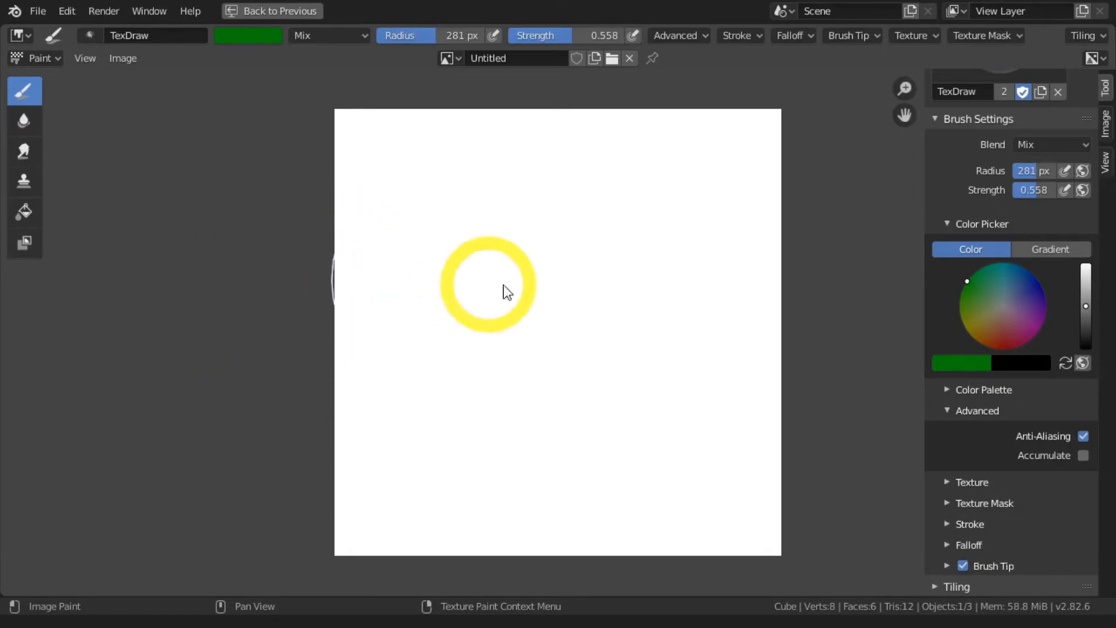
{"action": "mouse_move", "coordinate": [711, 231]}
{"action": "left_mouse_down"}
{"action": "mouse_move", "coordinate": [706, 341]}
{"action": "mouse_move", "coordinate": [695, 250]}
{"action": "mouse_move", "coordinate": [682, 252]}
{"action": "mouse_move", "coordinate": [702, 369]}
{"action": "mouse_move", "coordinate": [698, 259]}
{"action": "mouse_move", "coordinate": [670, 335]}
{"action": "mouse_move", "coordinate": [626, 330]}
{"action": "mouse_move", "coordinate": [676, 262]}
{"action": "mouse_move", "coordinate": [671, 242]}
{"action": "mouse_move", "coordinate": [619, 369]}
{"action": "mouse_move", "coordinate": [519, 290]}
{"action": "mouse_move", "coordinate": [454, 343]}
{"action": "mouse_move", "coordinate": [463, 281]}
{"action": "mouse_move", "coordinate": [546, 392]}
{"action": "mouse_move", "coordinate": [669, 250]}
{"action": "mouse_move", "coordinate": [607, 387]}
{"action": "mouse_move", "coordinate": [416, 280]}
{"action": "mouse_move", "coordinate": [485, 330]}
{"action": "mouse_move", "coordinate": [673, 274]}
{"action": "mouse_move", "coordinate": [676, 260]}
{"action": "mouse_move", "coordinate": [932, 329]}
{"action": "left_mouse_up"}
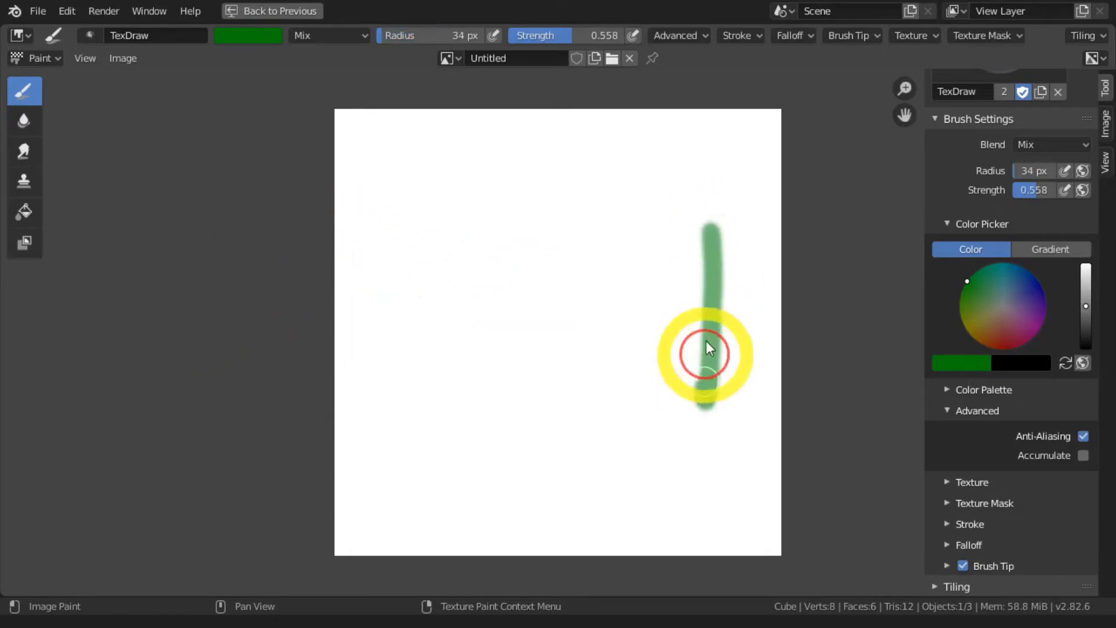
Step: Enlarge the brush radius to 124 px and paint a broad, overlapping green patch across the middle of the canvas
{"action": "key", "text": "bracketright"}
{"action": "key", "text": "bracketright"}
{"action": "key", "text": "bracketright"}
{"action": "key", "text": "bracketright"}
{"action": "key", "text": "bracketright"}
{"action": "key", "text": "bracketright"}
{"action": "key", "text": "bracketright"}
{"action": "key", "text": "bracketright"}
{"action": "key", "text": "bracketright"}
{"action": "key", "text": "bracketright"}
{"action": "key", "text": "bracketright"}
{"action": "key", "text": "bracketright"}
{"action": "key", "text": "bracketright"}
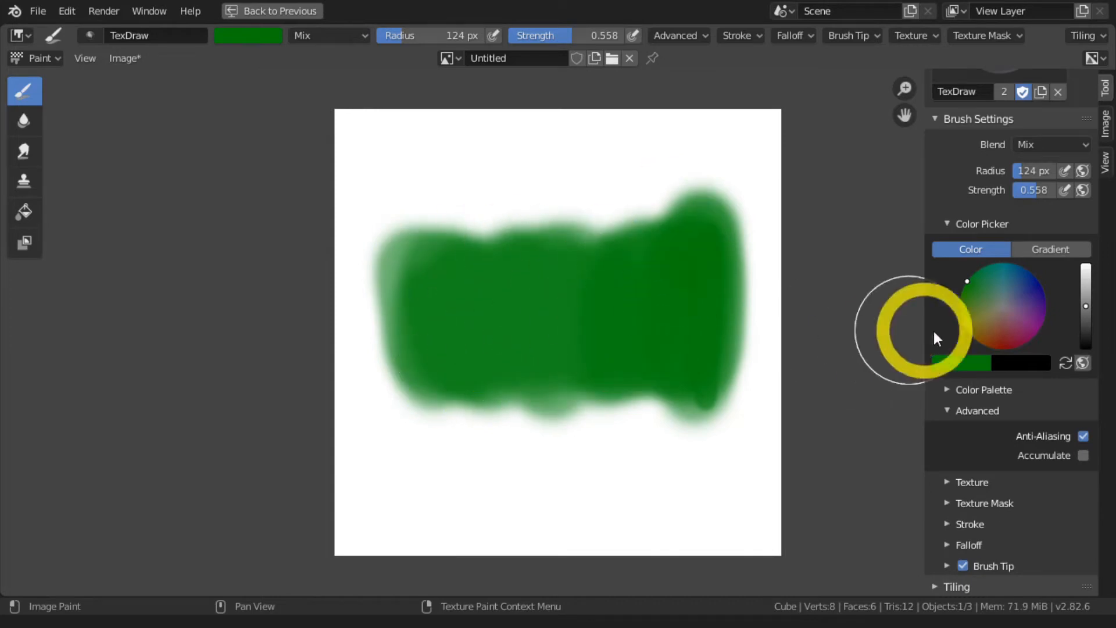
Step: Change the brush colour to an unsaturated mid grey and paint twice over the left half of the green patch
{"action": "left_click", "coordinate": [954, 362]}
{"action": "mouse_move", "coordinate": [947, 319]}
{"action": "left_mouse_down"}
{"action": "mouse_move", "coordinate": [793, 324]}
{"action": "mouse_move", "coordinate": [878, 313]}
{"action": "left_mouse_up"}
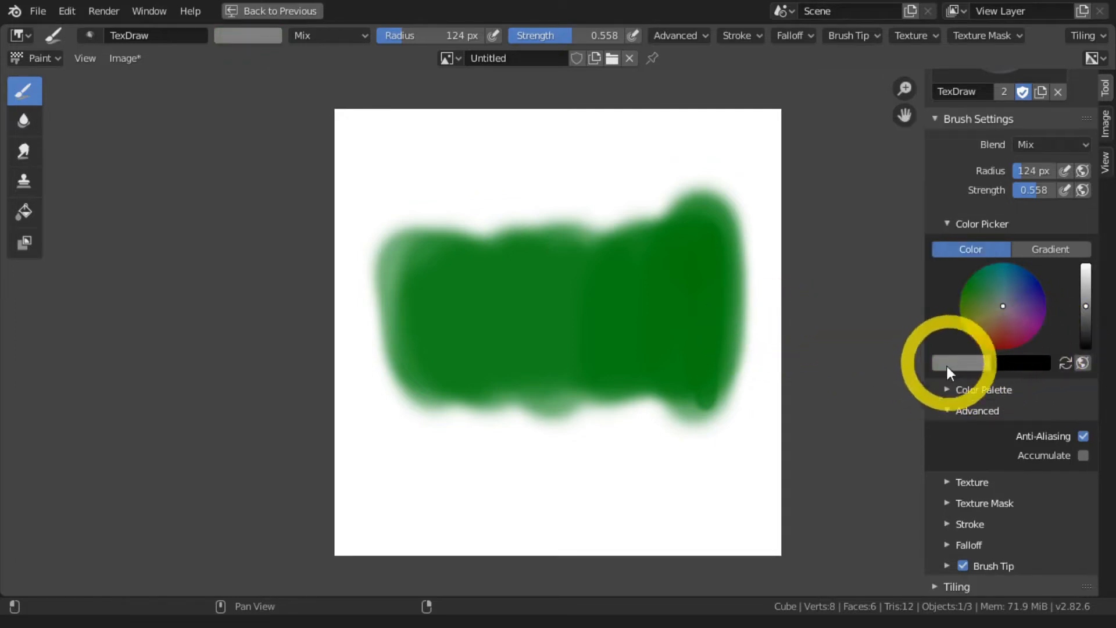
{"action": "mouse_move", "coordinate": [512, 323]}
{"action": "left_mouse_down"}
{"action": "mouse_move", "coordinate": [531, 304]}
{"action": "mouse_move", "coordinate": [519, 274]}
{"action": "mouse_move", "coordinate": [517, 336]}
{"action": "mouse_move", "coordinate": [508, 291]}
{"action": "mouse_move", "coordinate": [462, 268]}
{"action": "mouse_move", "coordinate": [417, 277]}
{"action": "mouse_move", "coordinate": [421, 298]}
{"action": "left_mouse_up"}
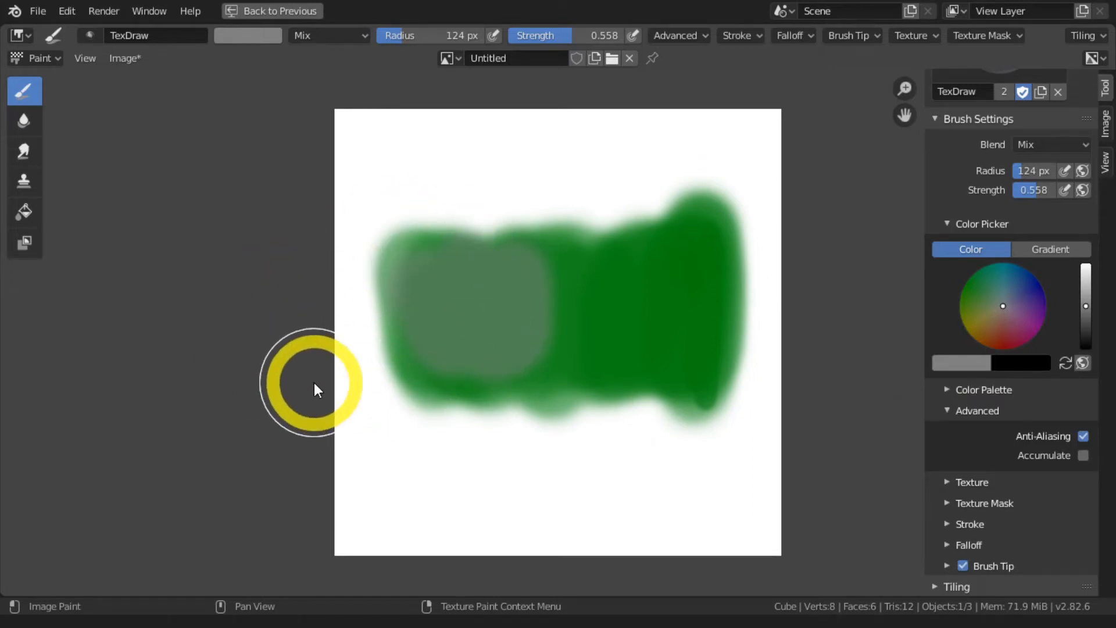
{"action": "mouse_move", "coordinate": [525, 291]}
{"action": "left_mouse_down"}
{"action": "mouse_move", "coordinate": [527, 309]}
{"action": "mouse_move", "coordinate": [496, 305]}
{"action": "mouse_move", "coordinate": [433, 333]}
{"action": "mouse_move", "coordinate": [400, 319]}
{"action": "left_mouse_up"}
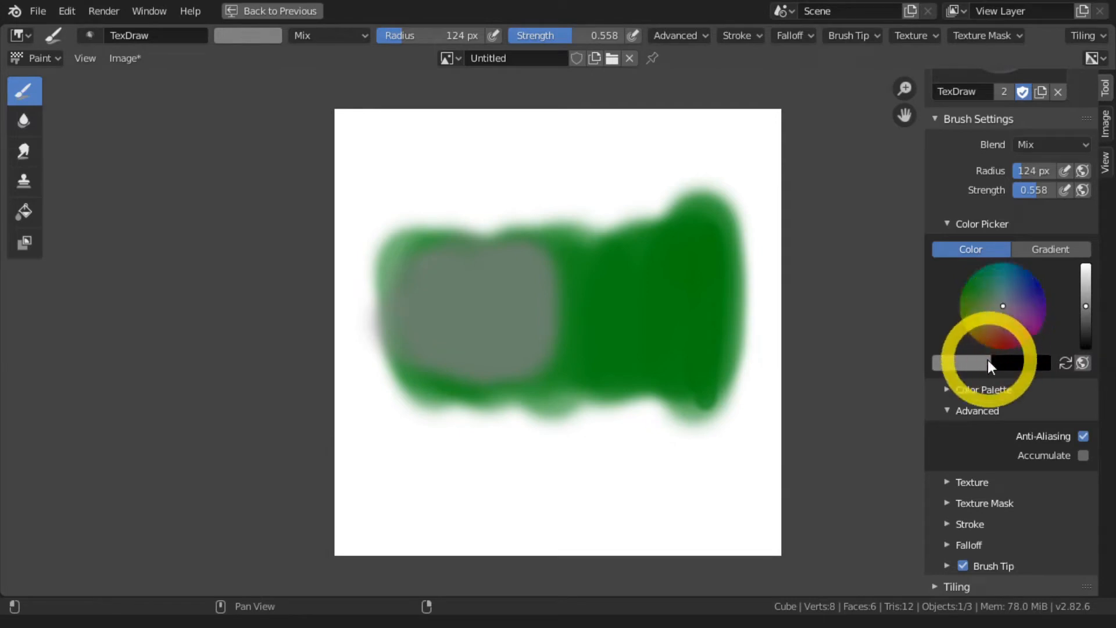
Step: Sample the patch's green, switch the brush to the opposite purple on the colour wheel and lower the strength to 0.173
{"action": "key", "text": "s"}
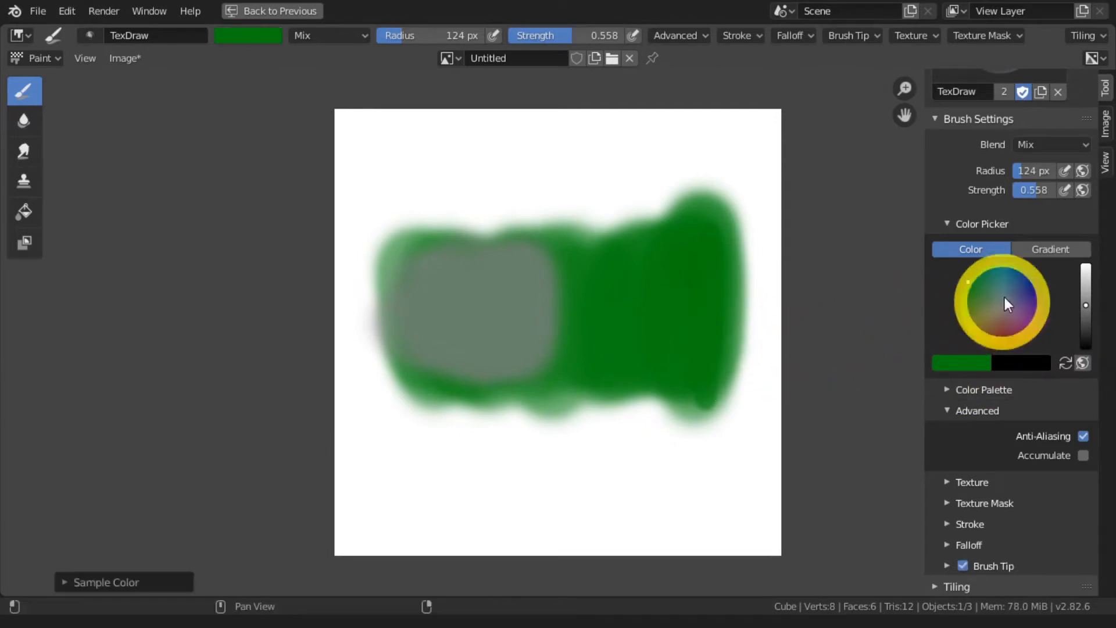
{"action": "left_click", "coordinate": [1042, 324]}
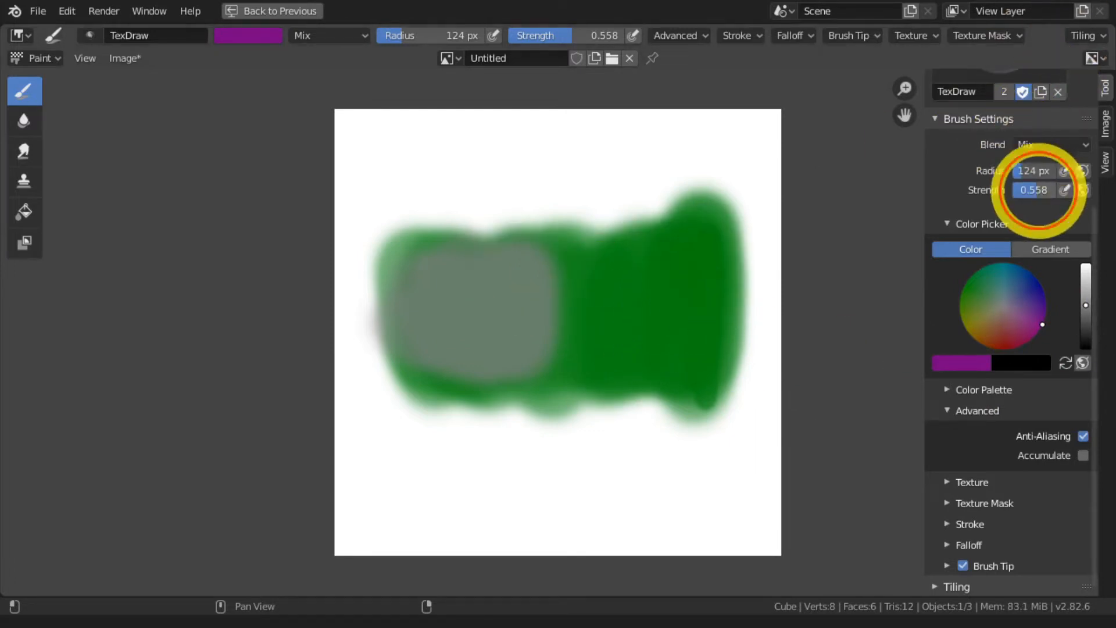
{"action": "left_click_drag", "start_coordinate": [1033, 190], "coordinate": [1017, 196]}
Step: Build up repeated purple strokes over the right half of the green patch to neutralise its colour
{"action": "mouse_move", "coordinate": [704, 257]}
{"action": "left_mouse_down"}
{"action": "mouse_move", "coordinate": [689, 334]}
{"action": "mouse_move", "coordinate": [667, 355]}
{"action": "mouse_move", "coordinate": [574, 332]}
{"action": "mouse_move", "coordinate": [582, 356]}
{"action": "left_mouse_up"}
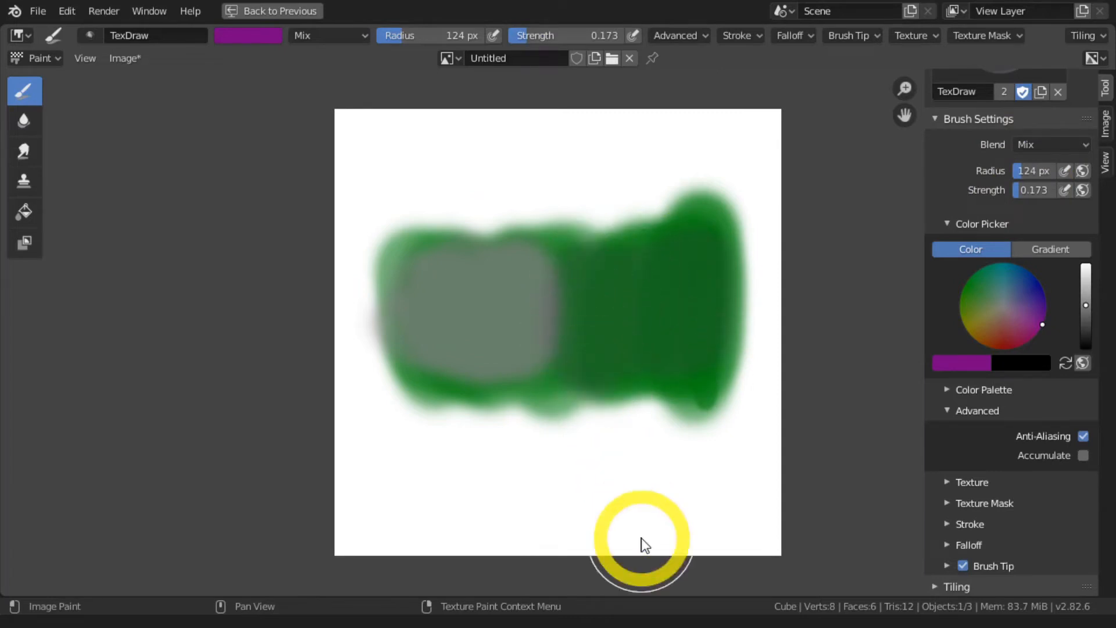
{"action": "mouse_move", "coordinate": [693, 277]}
{"action": "left_mouse_down"}
{"action": "mouse_move", "coordinate": [694, 250]}
{"action": "mouse_move", "coordinate": [678, 295]}
{"action": "mouse_move", "coordinate": [584, 299]}
{"action": "mouse_move", "coordinate": [588, 345]}
{"action": "left_mouse_up"}
{"action": "mouse_move", "coordinate": [585, 340]}
{"action": "left_mouse_down"}
{"action": "mouse_move", "coordinate": [722, 462]}
{"action": "mouse_move", "coordinate": [538, 442]}
{"action": "mouse_move", "coordinate": [609, 305]}
{"action": "mouse_move", "coordinate": [619, 396]}
{"action": "mouse_move", "coordinate": [550, 392]}
{"action": "mouse_move", "coordinate": [506, 494]}
{"action": "mouse_move", "coordinate": [515, 500]}
{"action": "mouse_move", "coordinate": [638, 364]}
{"action": "mouse_move", "coordinate": [557, 426]}
{"action": "mouse_move", "coordinate": [451, 443]}
{"action": "mouse_move", "coordinate": [463, 442]}
{"action": "left_mouse_up"}
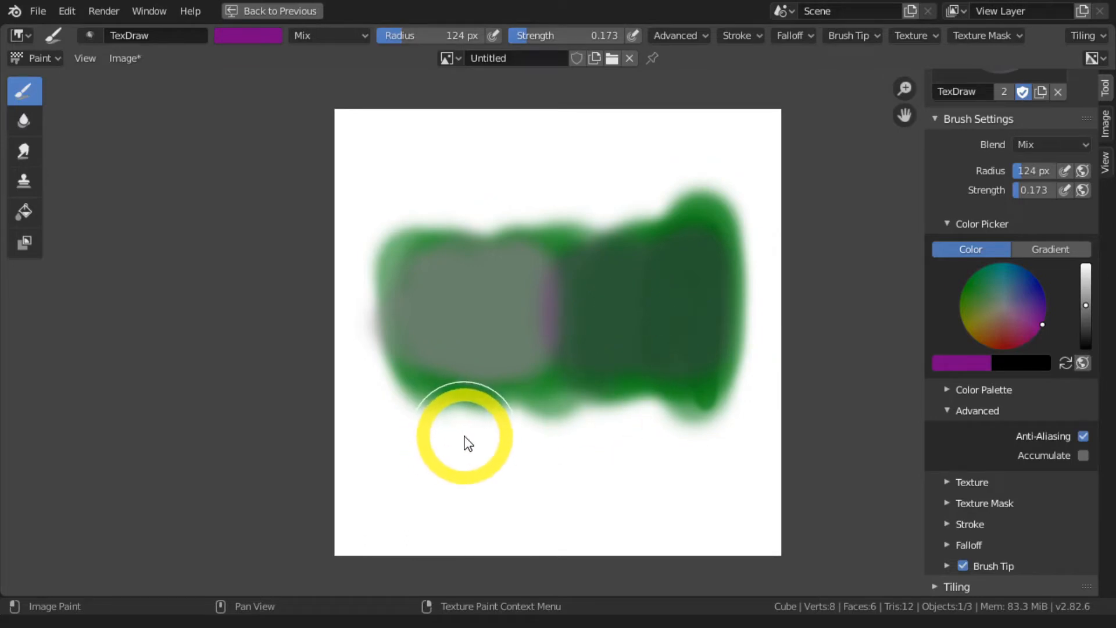
{"action": "mouse_move", "coordinate": [468, 442]}
{"action": "left_mouse_down"}
{"action": "mouse_move", "coordinate": [563, 431]}
{"action": "mouse_move", "coordinate": [703, 267]}
{"action": "mouse_move", "coordinate": [691, 361]}
{"action": "mouse_move", "coordinate": [622, 278]}
{"action": "mouse_move", "coordinate": [573, 293]}
{"action": "mouse_move", "coordinate": [587, 343]}
{"action": "mouse_move", "coordinate": [648, 299]}
{"action": "mouse_move", "coordinate": [690, 338]}
{"action": "left_mouse_up"}
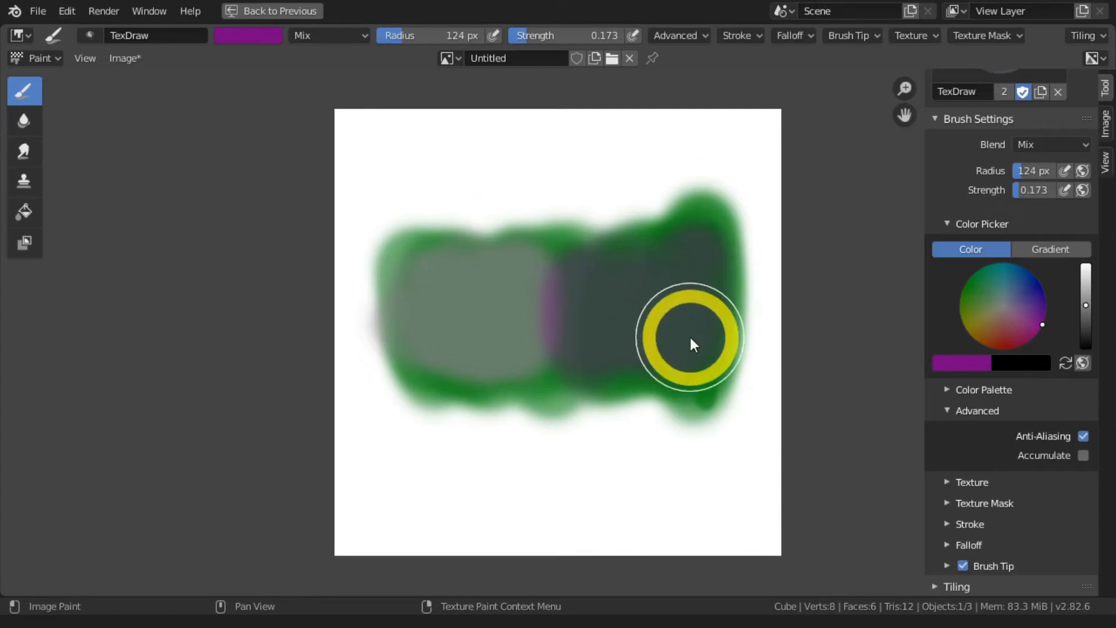
{"action": "mouse_move", "coordinate": [579, 596]}
{"action": "left_mouse_down"}
{"action": "mouse_move", "coordinate": [570, 500]}
{"action": "mouse_move", "coordinate": [586, 483]}
{"action": "mouse_move", "coordinate": [563, 481]}
{"action": "mouse_move", "coordinate": [815, 454]}
{"action": "left_mouse_up"}
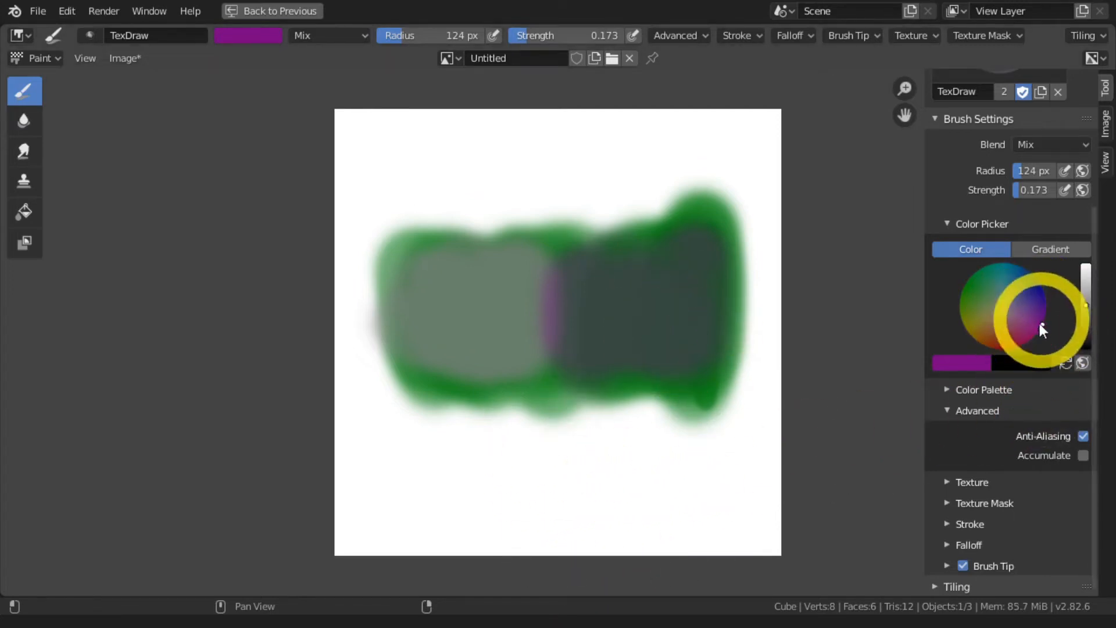
{"action": "mouse_move", "coordinate": [709, 407]}
{"action": "left_mouse_down"}
{"action": "mouse_move", "coordinate": [700, 376]}
{"action": "mouse_move", "coordinate": [574, 324]}
{"action": "mouse_move", "coordinate": [643, 309]}
{"action": "mouse_move", "coordinate": [661, 430]}
{"action": "left_mouse_up"}
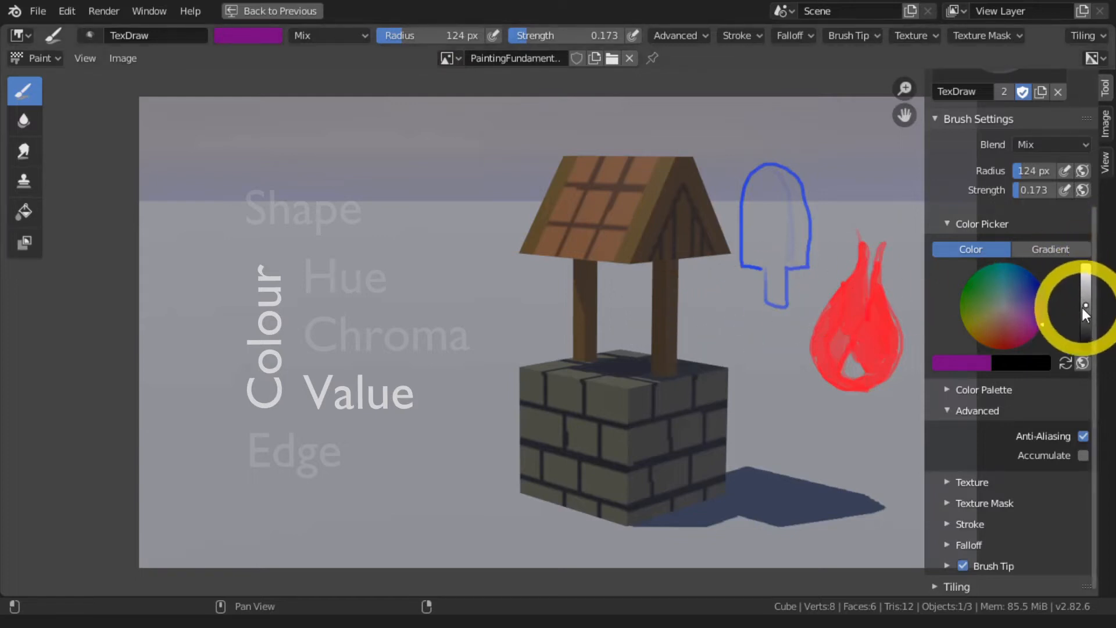
Step: Vary the brush colour's value from black to white, and darken a bright green down to black
{"action": "left_click_drag", "start_coordinate": [1086, 308], "coordinate": [1087, 361]}
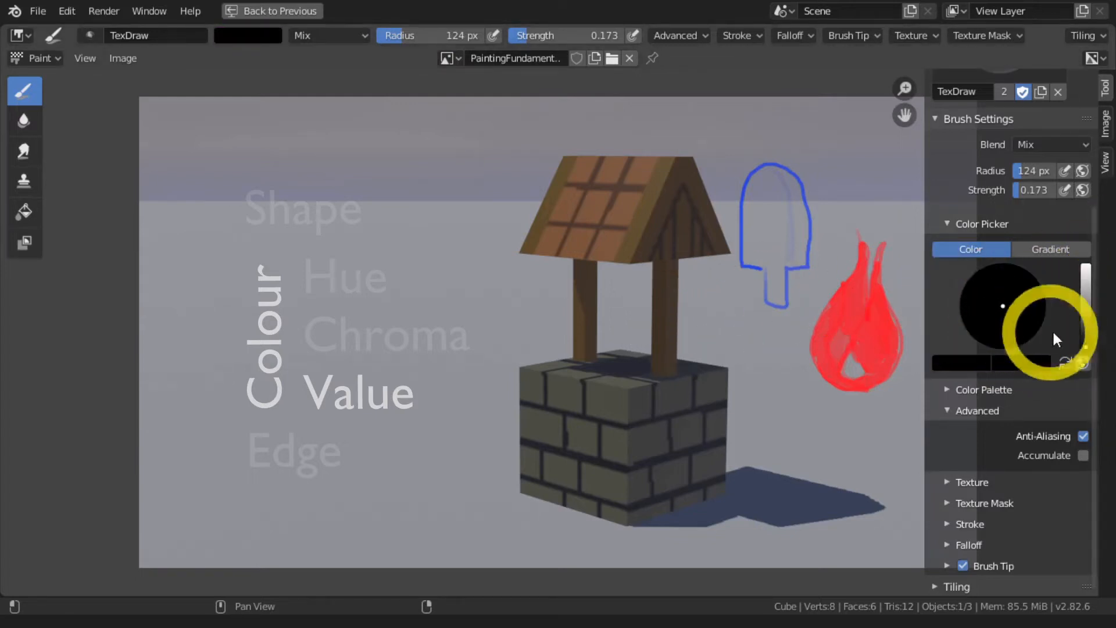
{"action": "left_click_drag", "start_coordinate": [1087, 347], "coordinate": [1086, 266]}
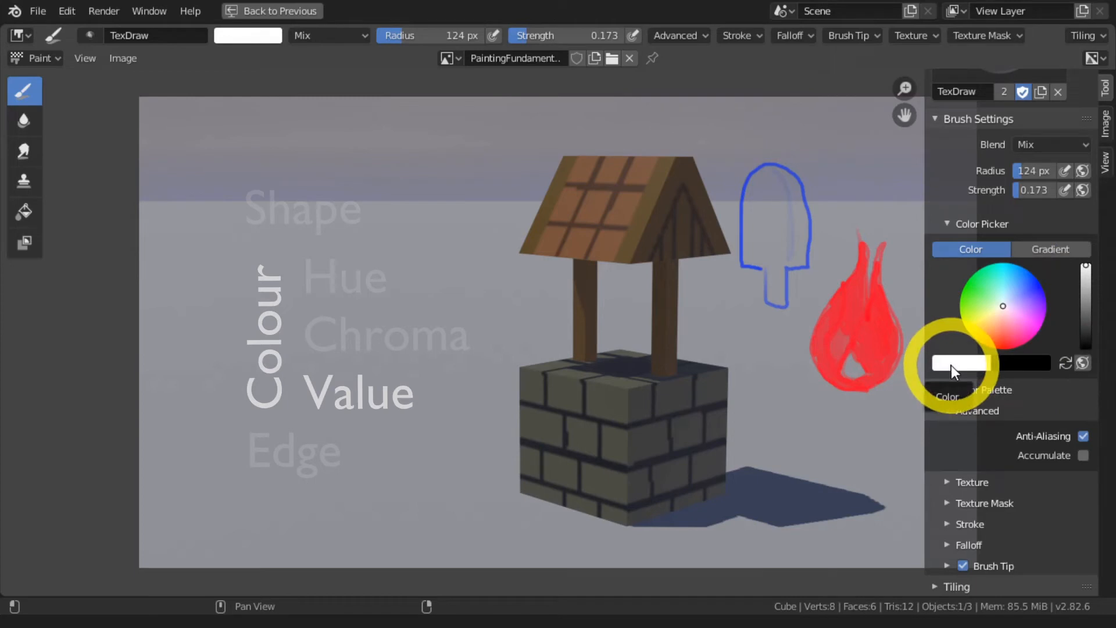
{"action": "left_click", "coordinate": [967, 282]}
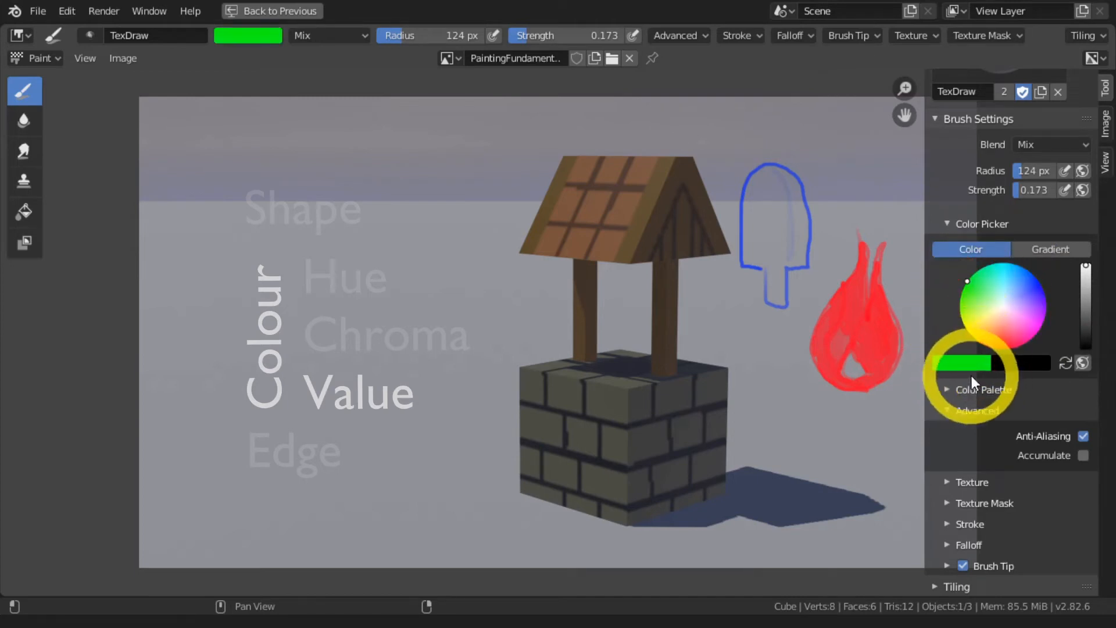
{"action": "left_click_drag", "start_coordinate": [1085, 269], "coordinate": [1086, 347]}
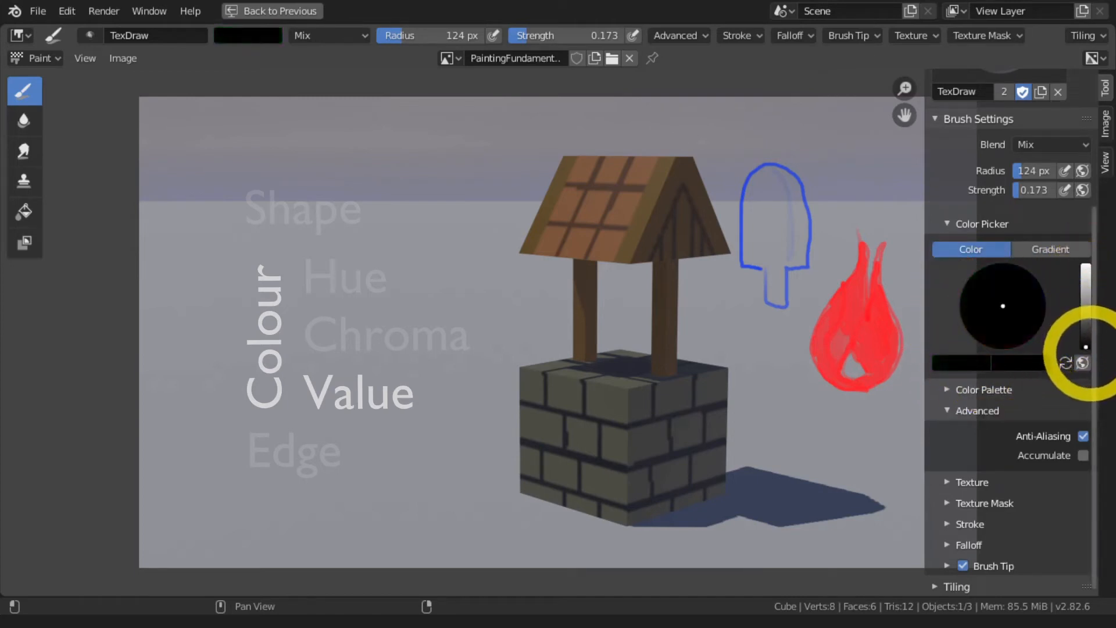
Step: Brighten the brush colour, choose a green with hue 0.346 and saturation 1.000, and adjust its value
{"action": "left_click", "coordinate": [966, 362]}
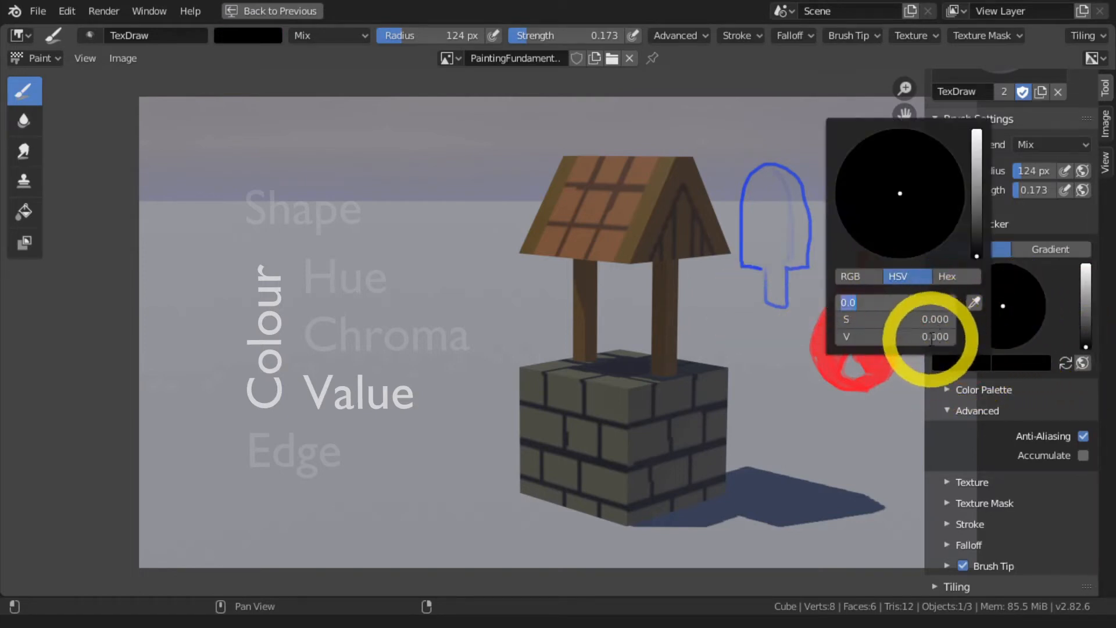
{"action": "left_click_drag", "start_coordinate": [977, 255], "coordinate": [1000, 130]}
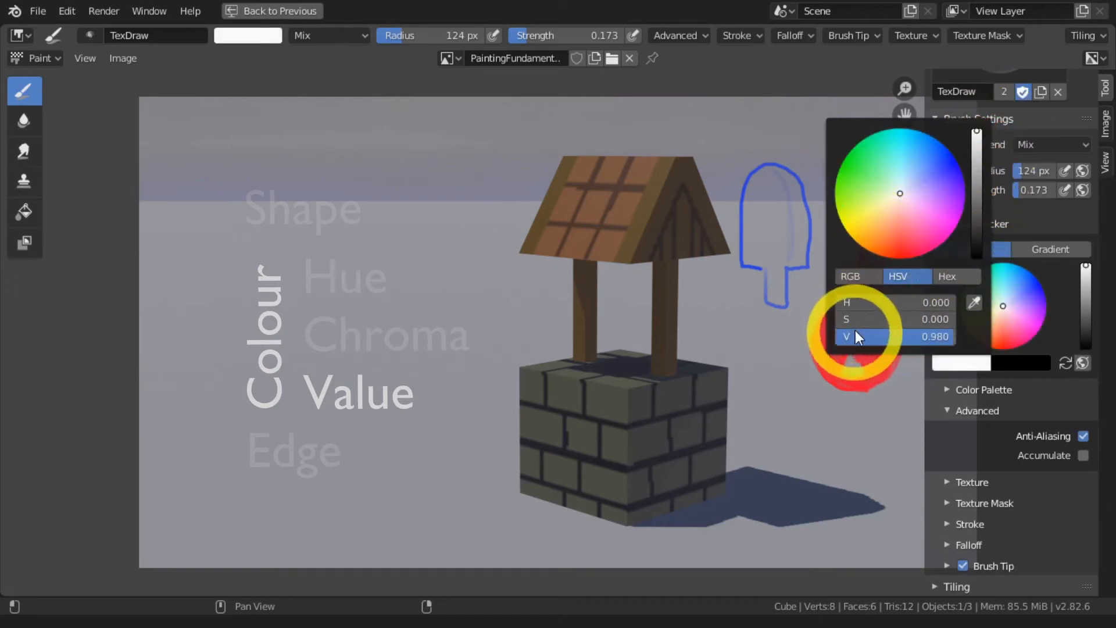
{"action": "left_click", "coordinate": [847, 155]}
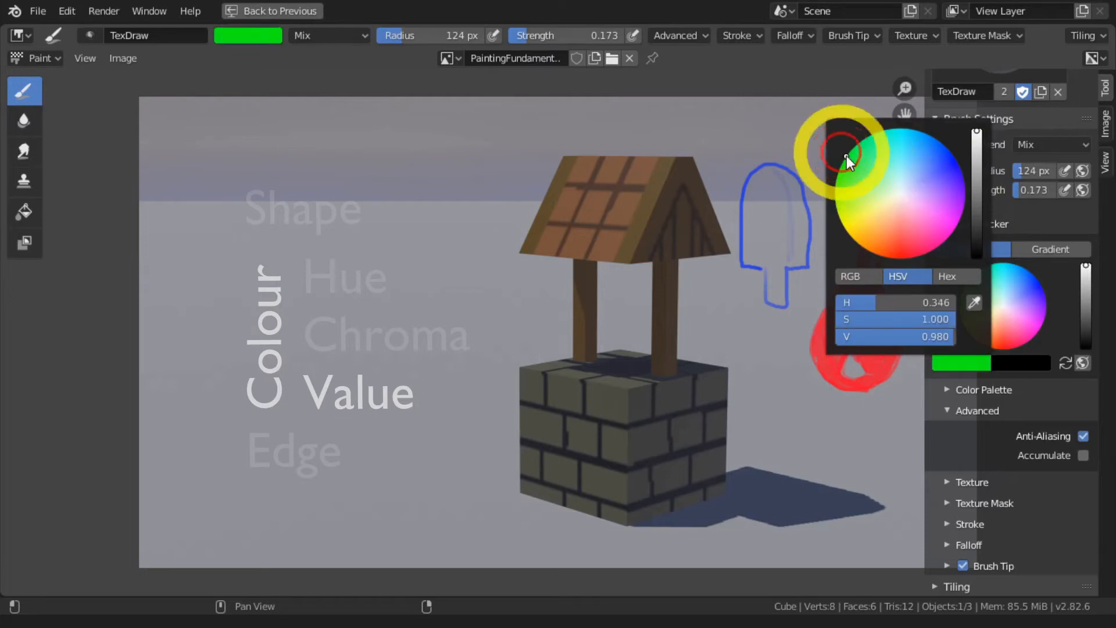
{"action": "mouse_move", "coordinate": [942, 338]}
{"action": "left_mouse_down"}
{"action": "mouse_move", "coordinate": [860, 341]}
{"action": "mouse_move", "coordinate": [950, 323]}
{"action": "mouse_move", "coordinate": [958, 337]}
{"action": "left_mouse_up"}
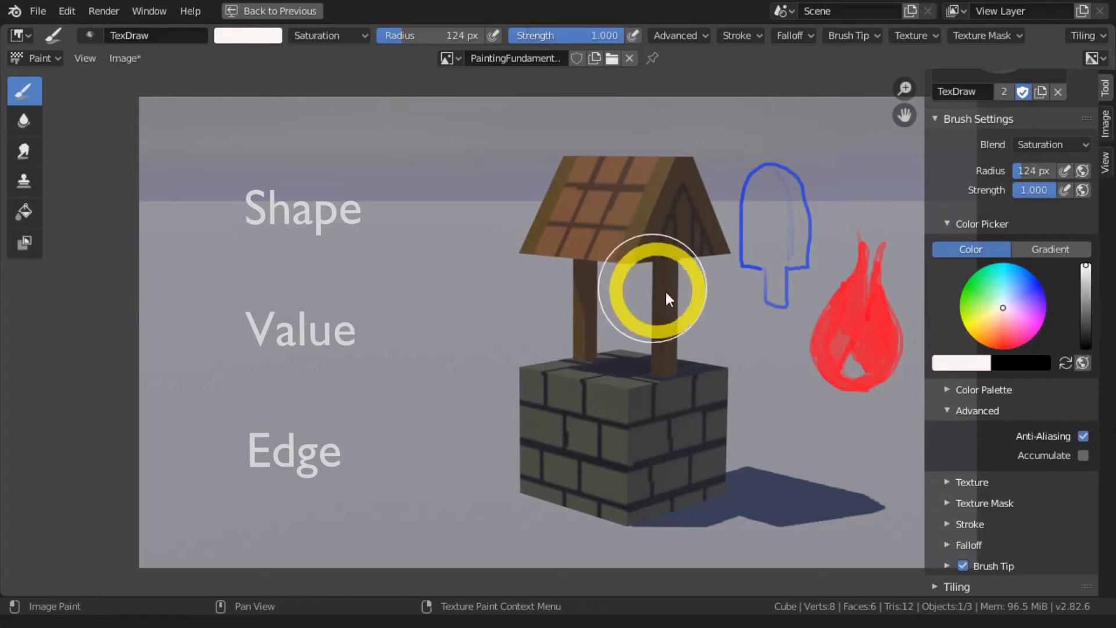
Step: Set the brush's blend mode to Saturation and its colour to an almost unsaturated near-white
{"action": "left_click", "coordinate": [1057, 145]}
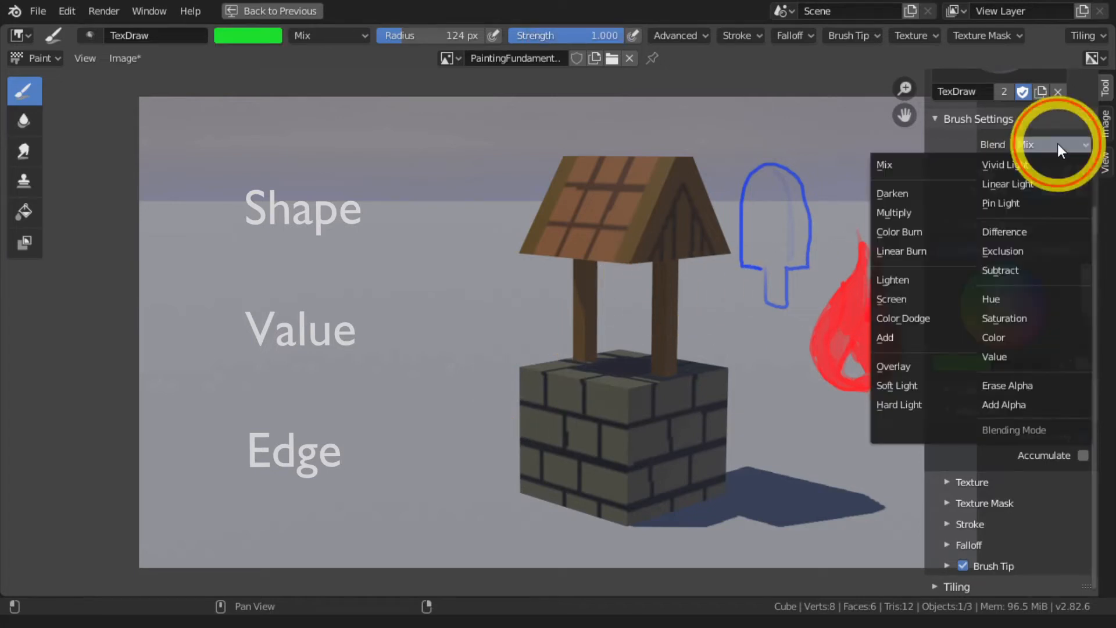
{"action": "left_click", "coordinate": [1004, 318]}
{"action": "left_click_drag", "start_coordinate": [968, 292], "coordinate": [1005, 306]}
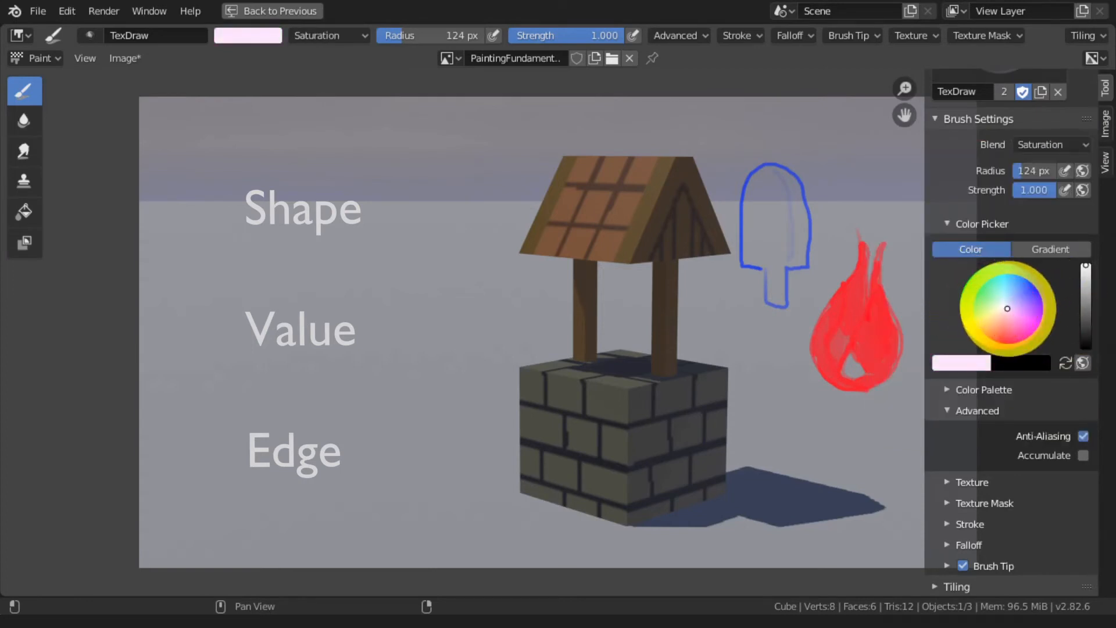
Step: Paint the desaturating brush over the well's roof, posts and stone base, and undo the strokes
{"action": "mouse_move", "coordinate": [581, 180]}
{"action": "left_mouse_down"}
{"action": "mouse_move", "coordinate": [553, 170]}
{"action": "mouse_move", "coordinate": [678, 172]}
{"action": "mouse_move", "coordinate": [714, 256]}
{"action": "mouse_move", "coordinate": [603, 233]}
{"action": "mouse_move", "coordinate": [572, 317]}
{"action": "mouse_move", "coordinate": [713, 383]}
{"action": "mouse_move", "coordinate": [636, 488]}
{"action": "mouse_move", "coordinate": [586, 389]}
{"action": "mouse_move", "coordinate": [578, 424]}
{"action": "mouse_move", "coordinate": [481, 267]}
{"action": "mouse_move", "coordinate": [673, 387]}
{"action": "mouse_move", "coordinate": [651, 349]}
{"action": "mouse_move", "coordinate": [671, 297]}
{"action": "mouse_move", "coordinate": [617, 205]}
{"action": "mouse_move", "coordinate": [628, 410]}
{"action": "mouse_move", "coordinate": [578, 206]}
{"action": "mouse_move", "coordinate": [656, 317]}
{"action": "mouse_move", "coordinate": [659, 302]}
{"action": "mouse_move", "coordinate": [552, 167]}
{"action": "mouse_move", "coordinate": [616, 316]}
{"action": "mouse_move", "coordinate": [536, 417]}
{"action": "mouse_move", "coordinate": [651, 449]}
{"action": "left_mouse_up"}
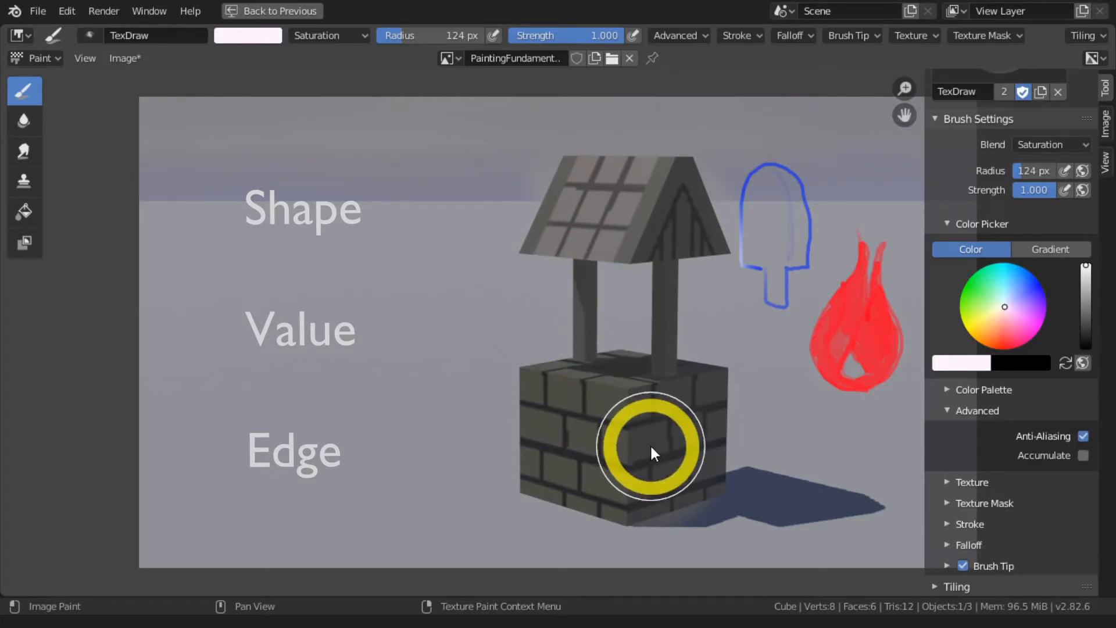
{"action": "key", "text": "ctrl+z"}
{"action": "key", "text": "ctrl+z"}
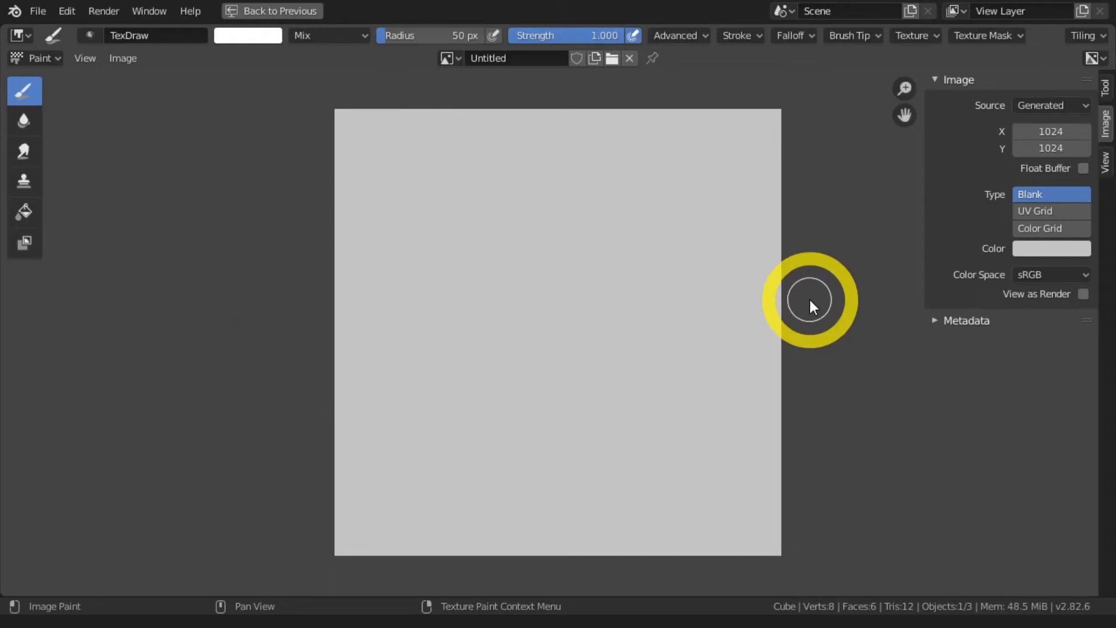
Step: Set the value of the blank Untitled image's generated colour to 0.7
{"action": "left_click", "coordinate": [1027, 248]}
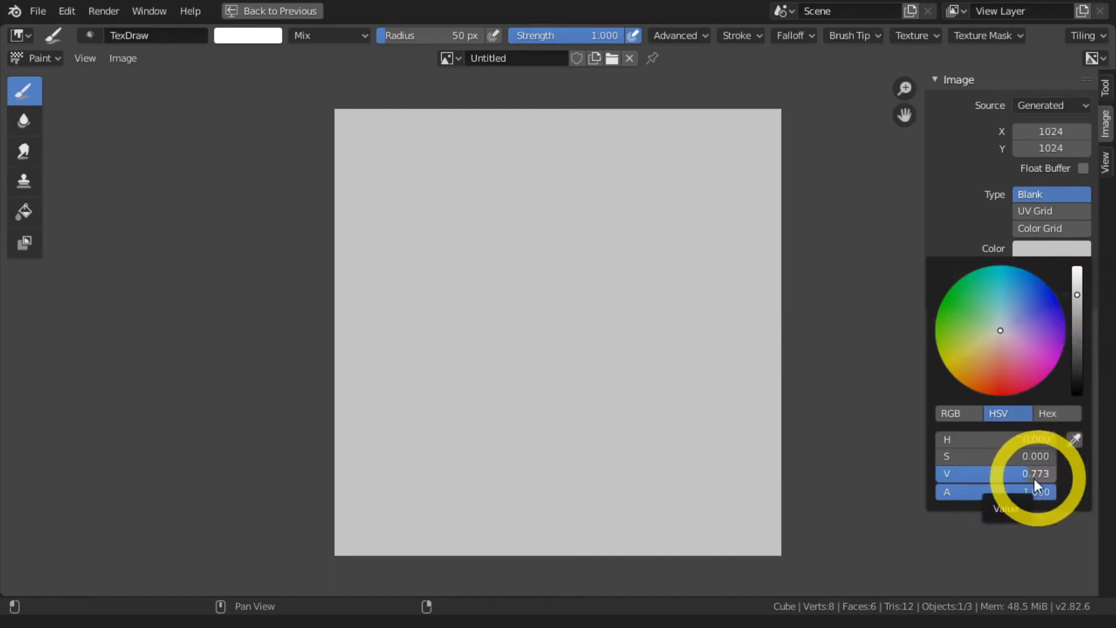
{"action": "left_click", "coordinate": [1015, 480]}
{"action": "key", "text": "BackSpace"}
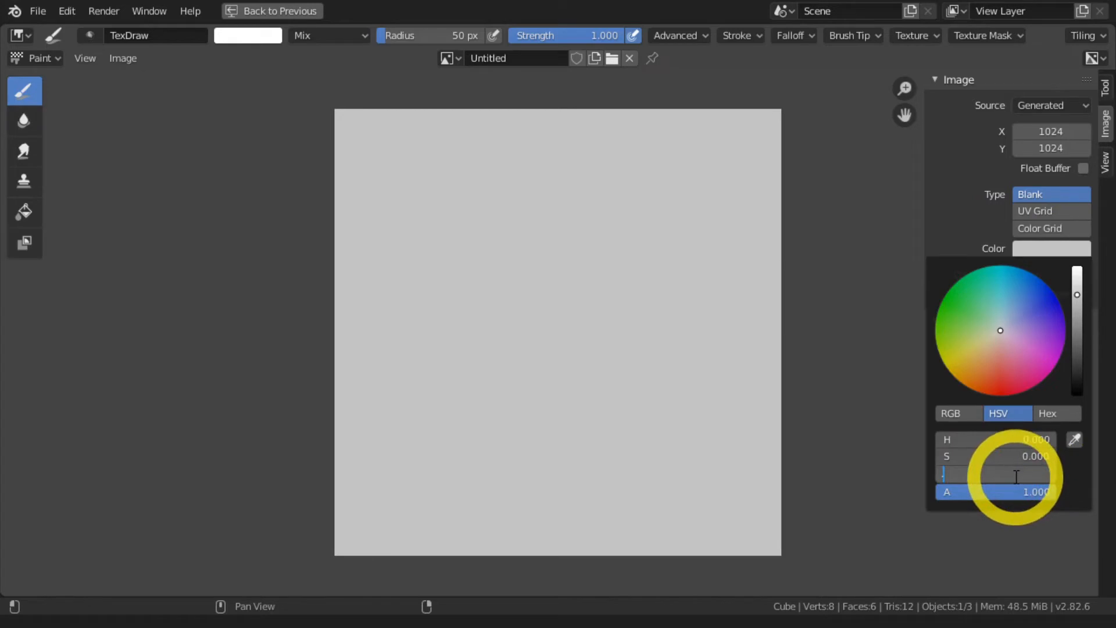
{"action": "type", "text": ".7"}
{"action": "key", "text": "Return"}
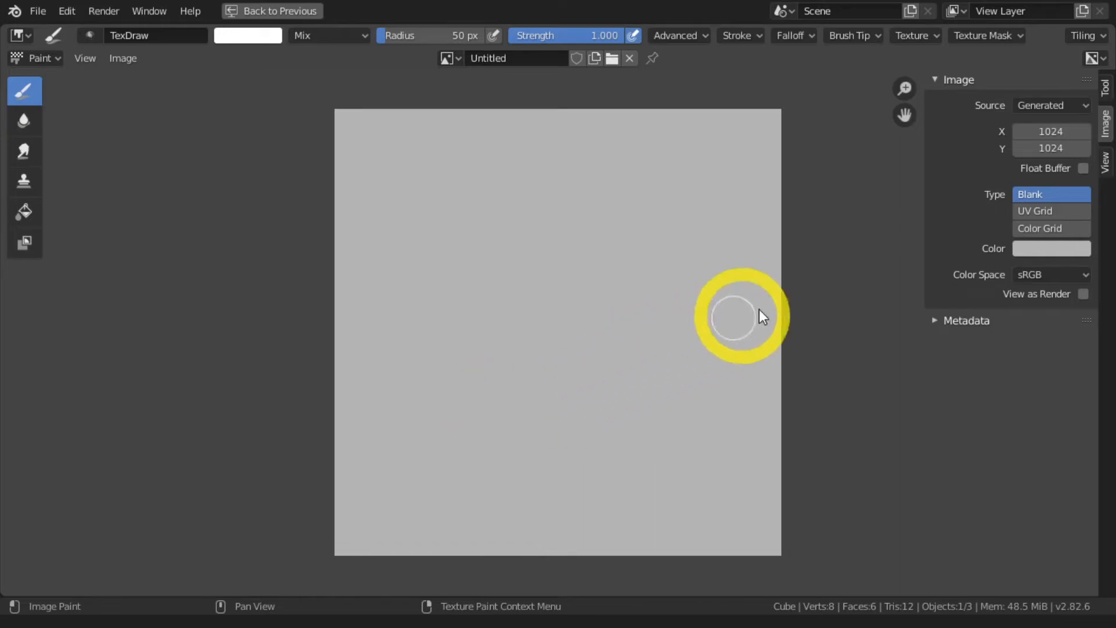
Step: Set the drawing brush's radius to 250 px
{"action": "left_click", "coordinate": [1107, 90]}
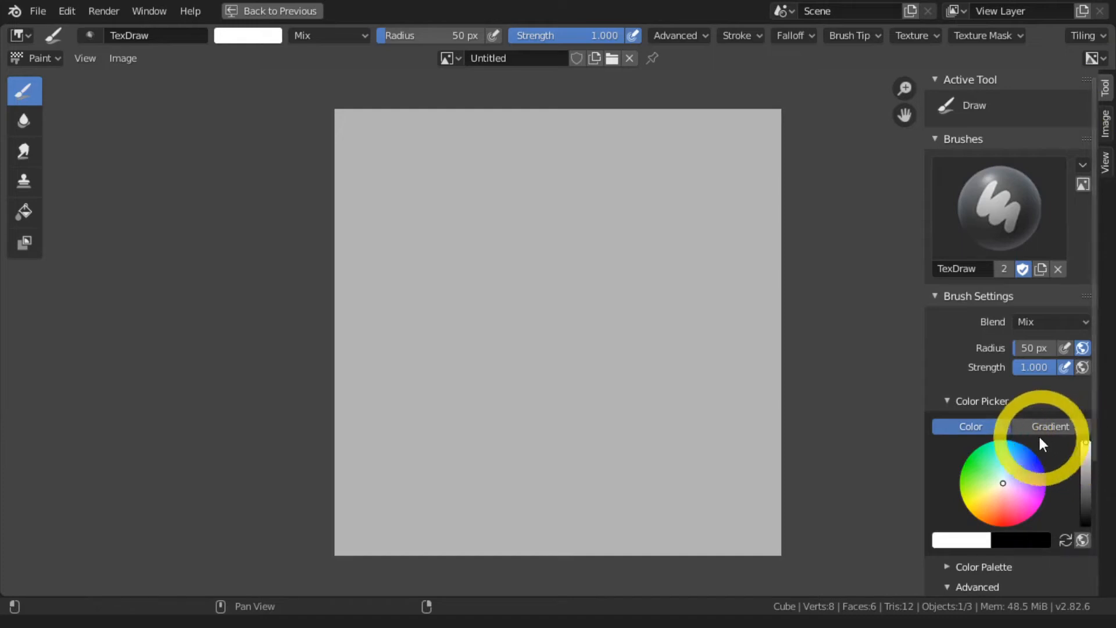
{"action": "key", "text": "bracketright"}
{"action": "key", "text": "bracketright"}
{"action": "key", "text": "bracketright"}
{"action": "key", "text": "bracketright"}
{"action": "key", "text": "bracketright"}
{"action": "key", "text": "bracketright"}
{"action": "key", "text": "bracketright"}
{"action": "key", "text": "bracketright"}
{"action": "key", "text": "bracketright"}
{"action": "key", "text": "bracketright"}
{"action": "key", "text": "bracketright"}
{"action": "key", "text": "bracketright"}
{"action": "key", "text": "bracketright"}
{"action": "key", "text": "bracketright"}
{"action": "key", "text": "bracketright"}
{"action": "key", "text": "bracketright"}
{"action": "key", "text": "bracketright"}
{"action": "key", "text": "bracketright"}
{"action": "key", "text": "bracketright"}
{"action": "key", "text": "bracketright"}
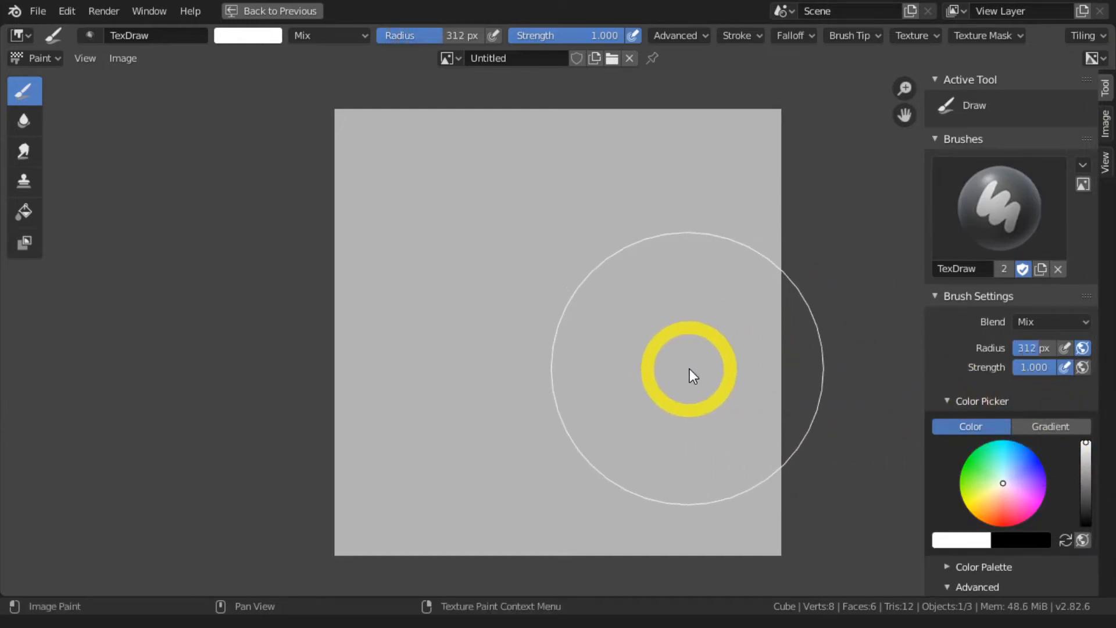
{"action": "key", "text": "bracketleft"}
{"action": "key", "text": "bracketleft"}
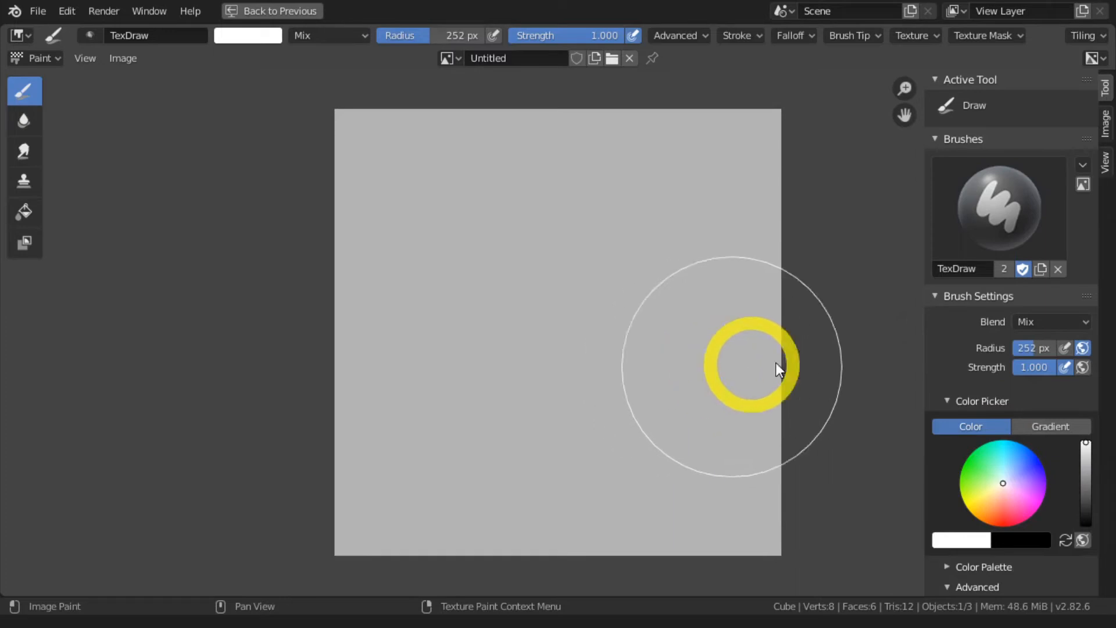
{"action": "left_click", "coordinate": [1032, 348]}
{"action": "type", "text": "50"}
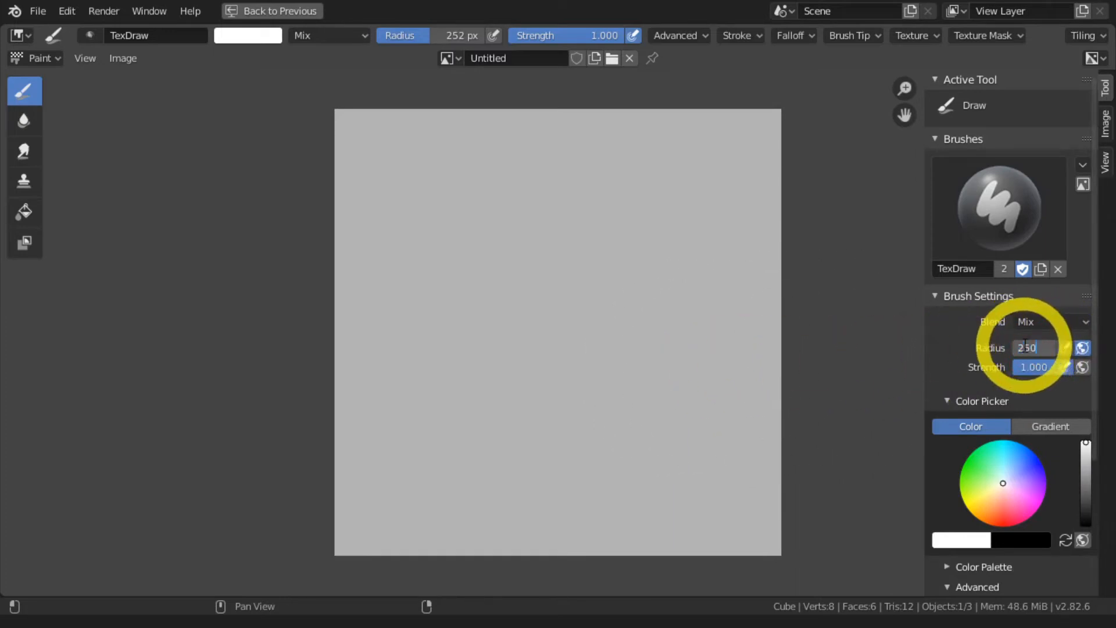
{"action": "key", "text": "Return"}
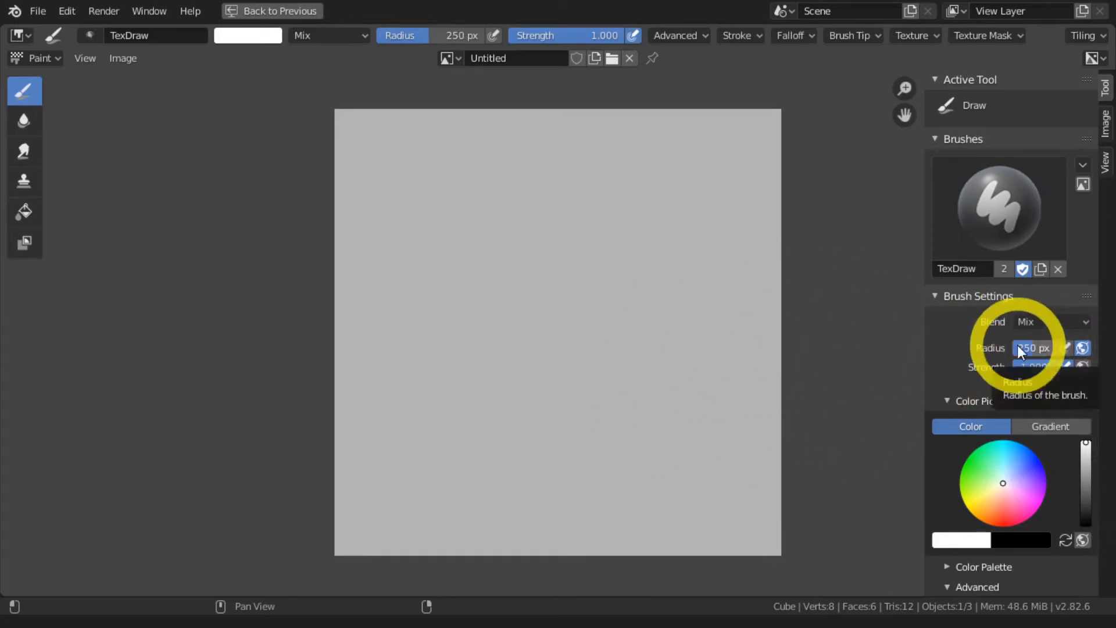
{"action": "scroll", "coordinate": [1037, 399], "scroll_direction": "down", "scroll_amount": 6}
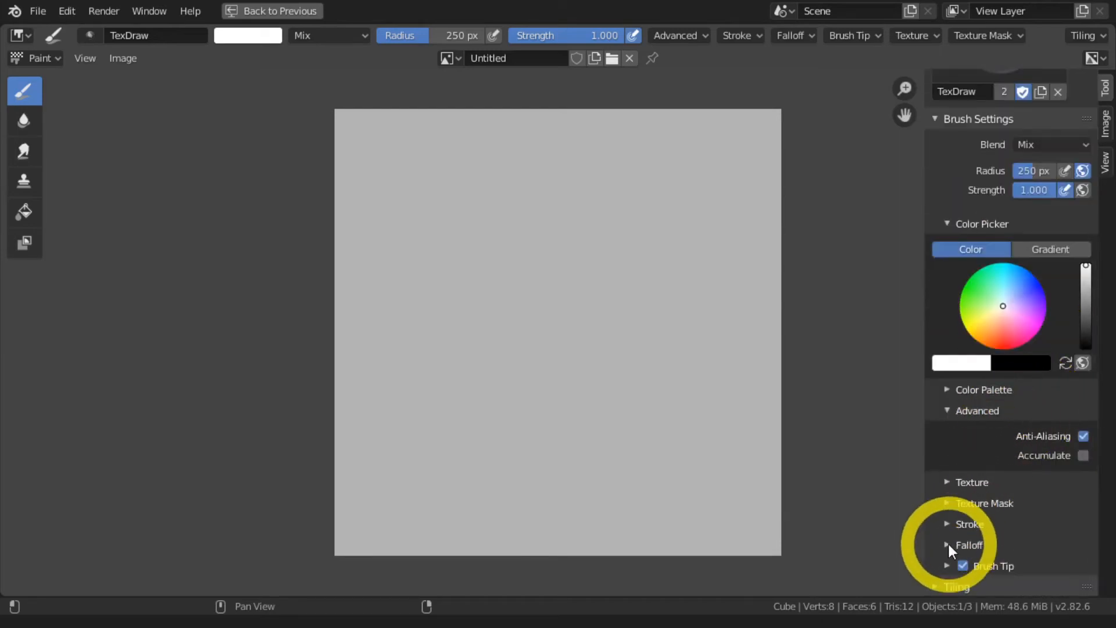
Step: Give the brush a near-hard falloff by applying the linear preset and moving its start point almost to the far end at Y 1.0
{"action": "left_click", "coordinate": [948, 544]}
{"action": "scroll", "coordinate": [966, 517], "scroll_direction": "down", "scroll_amount": 5}
{"action": "scroll", "coordinate": [969, 508], "scroll_direction": "down", "scroll_amount": 3}
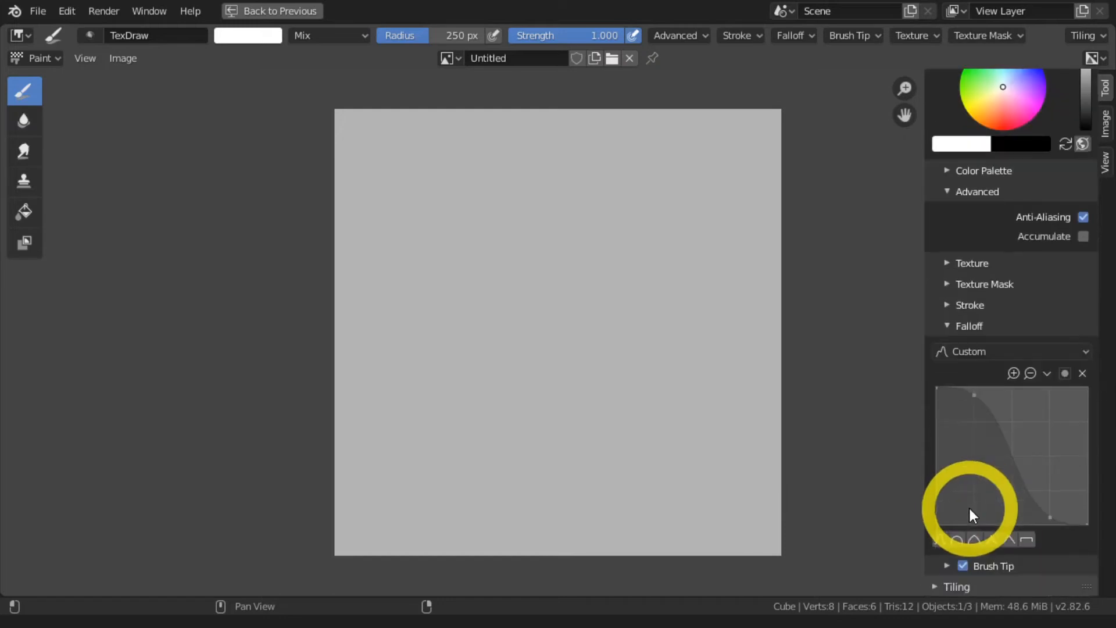
{"action": "left_click", "coordinate": [1010, 538]}
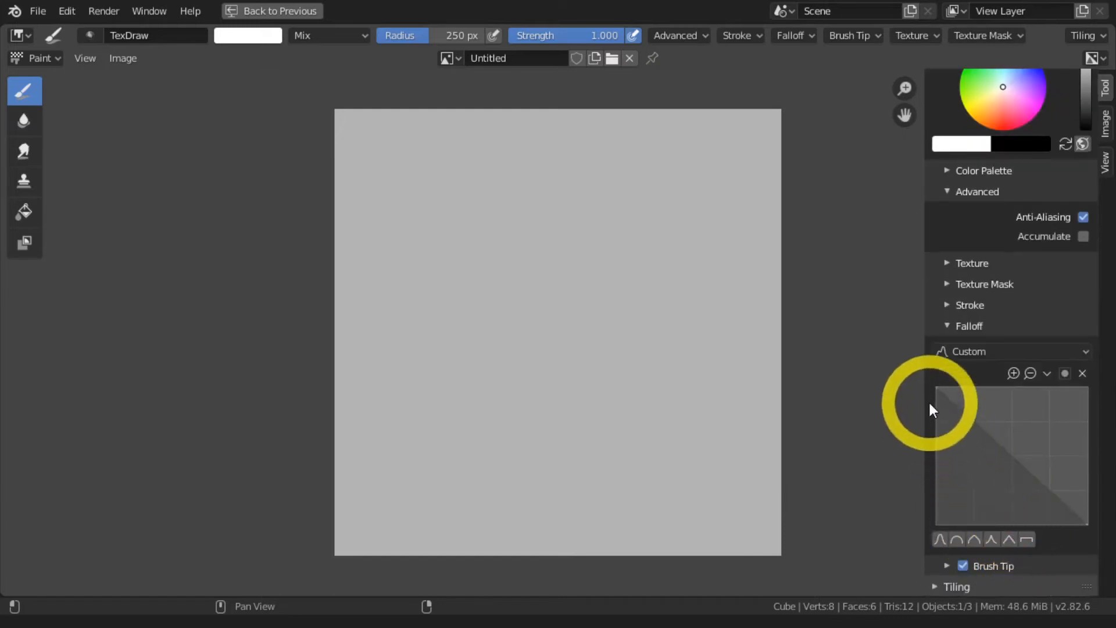
{"action": "left_click_drag", "start_coordinate": [936, 388], "coordinate": [1089, 380]}
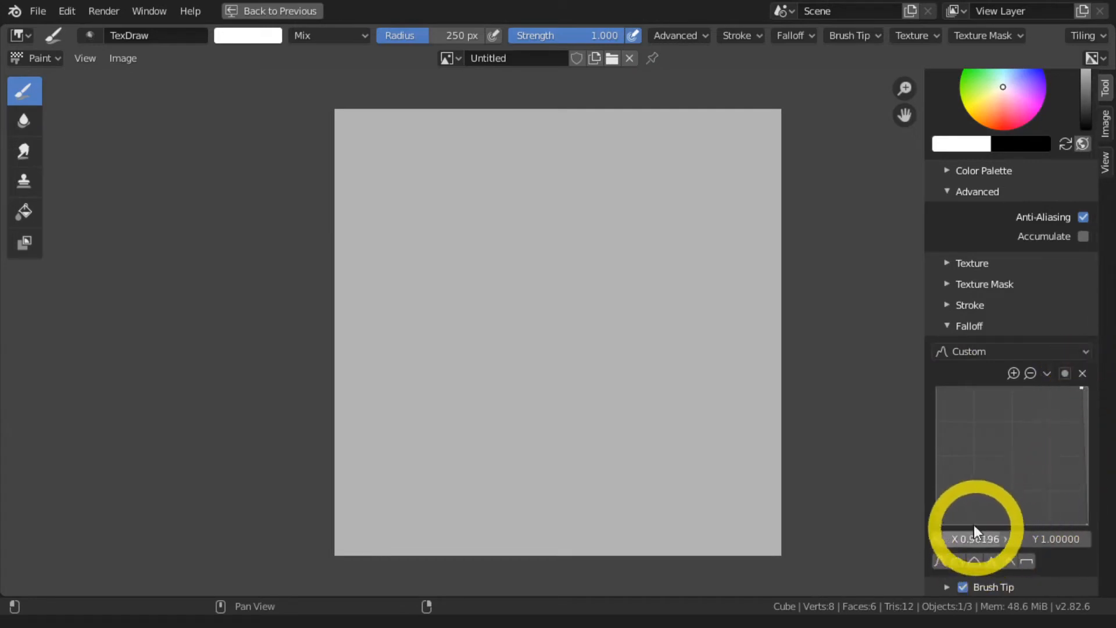
{"action": "left_click", "coordinate": [945, 326]}
{"action": "scroll", "coordinate": [943, 326], "scroll_direction": "up", "scroll_amount": 4}
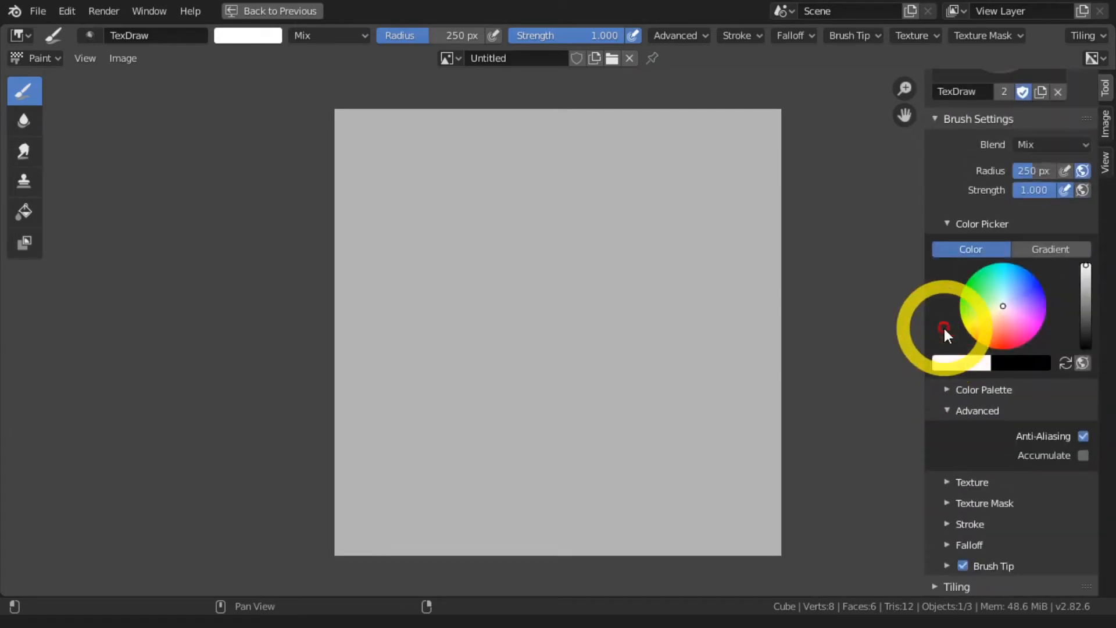
{"action": "scroll", "coordinate": [996, 500], "scroll_direction": "up", "scroll_amount": 7}
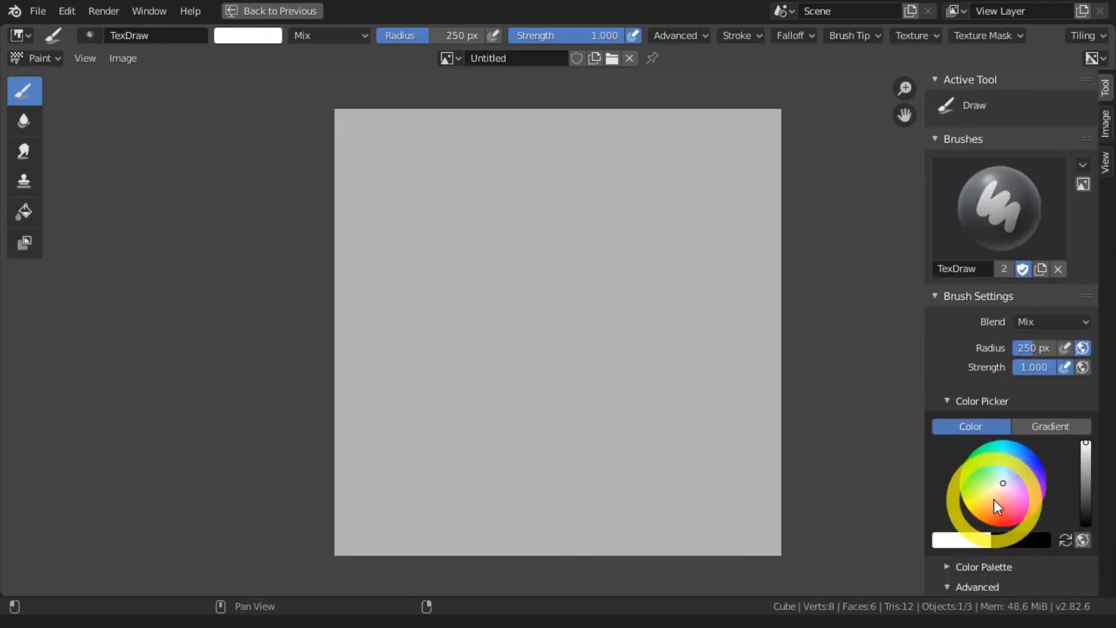
Step: Set the drawing brush's strength to 0.7
{"action": "left_click", "coordinate": [1034, 367]}
{"action": "type", "text": "0.7"}
{"action": "key", "text": "Return"}
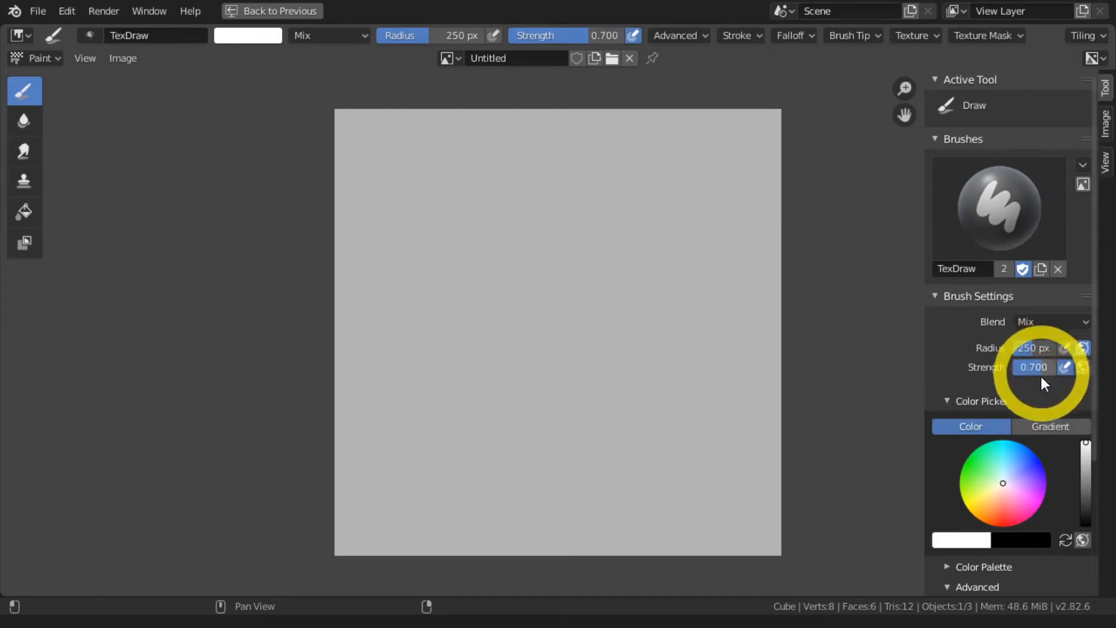
Step: Stamp one white disc just above the canvas centre with strength pressure sensitivity off, and turn the sensitivity back on
{"action": "left_click", "coordinate": [1063, 367]}
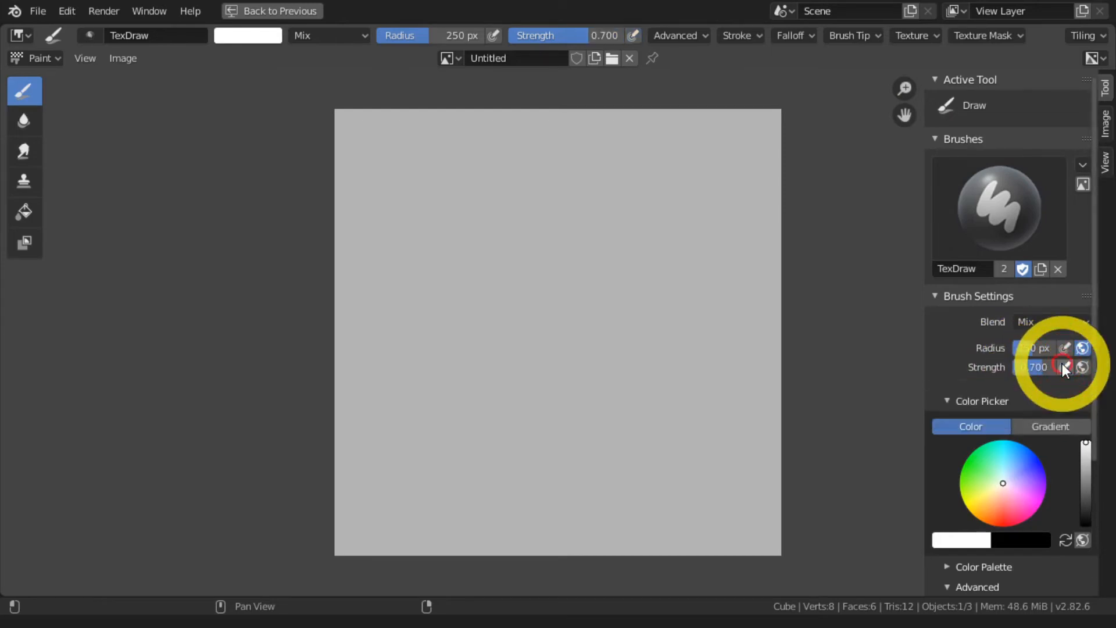
{"action": "left_click", "coordinate": [522, 301]}
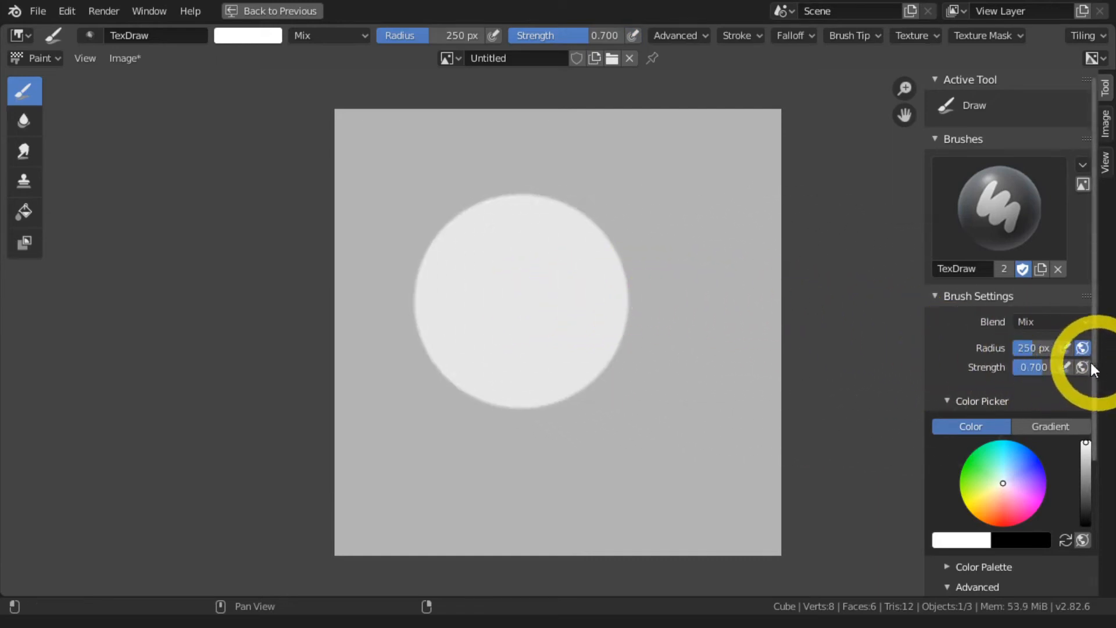
{"action": "left_click", "coordinate": [1065, 367]}
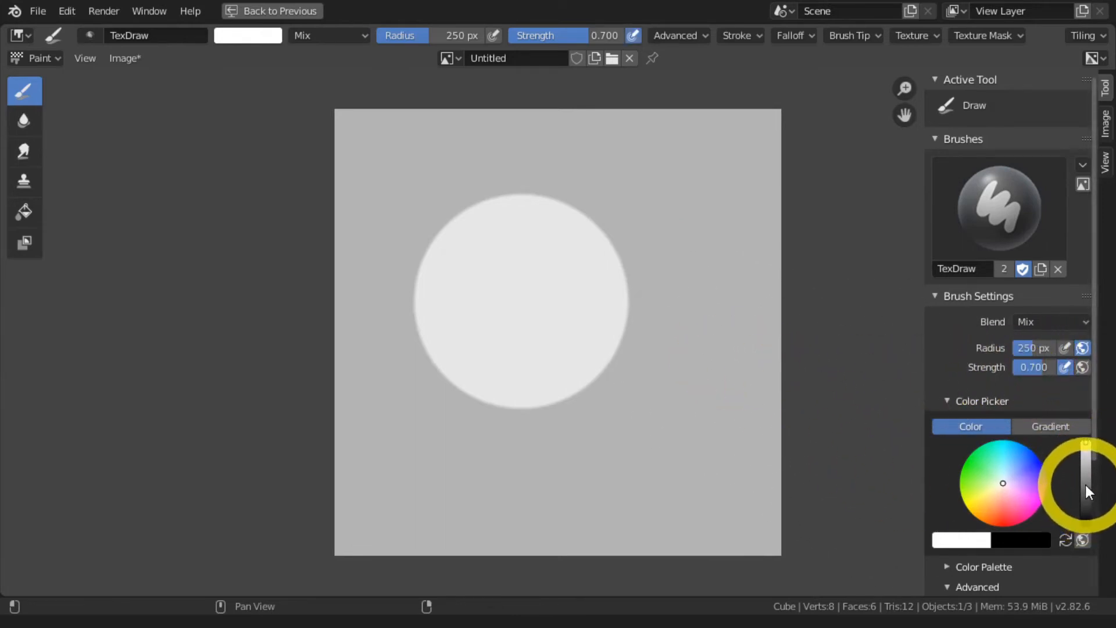
Step: Set the brush colour to a neutral mid-grey and reduce its radius to 54 px
{"action": "left_click_drag", "start_coordinate": [1087, 485], "coordinate": [1081, 483]}
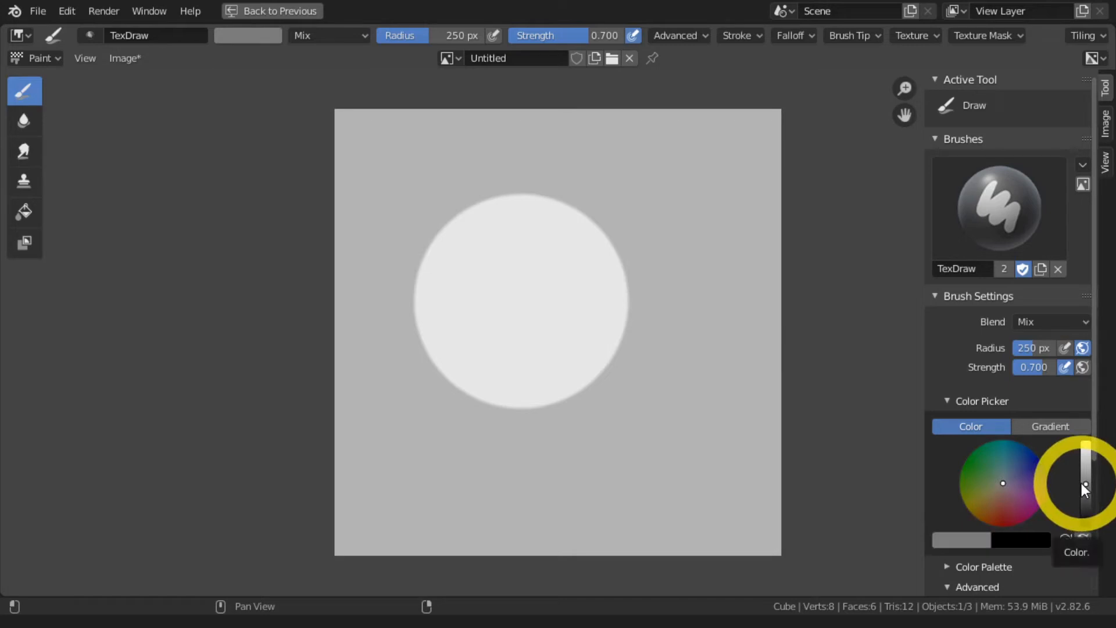
{"action": "key", "text": "bracketleft"}
{"action": "key", "text": "bracketleft"}
{"action": "key", "text": "bracketleft"}
{"action": "key", "text": "bracketleft"}
{"action": "key", "text": "bracketleft"}
{"action": "key", "text": "bracketleft"}
{"action": "key", "text": "bracketleft"}
{"action": "key", "text": "bracketleft"}
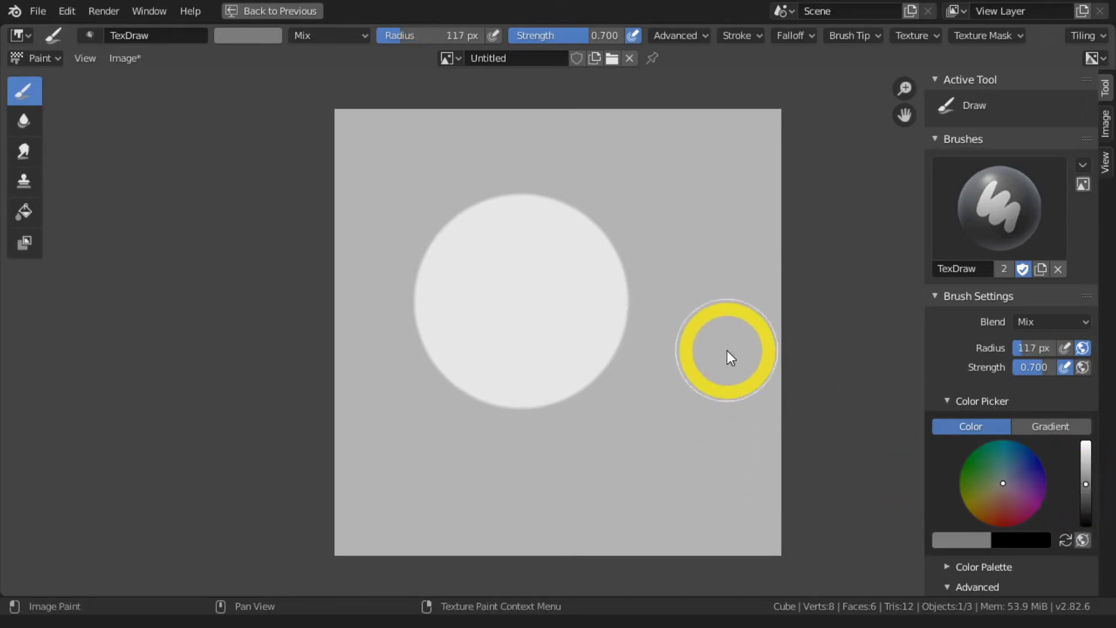
{"action": "key", "text": "bracketleft"}
{"action": "key", "text": "bracketleft"}
{"action": "key", "text": "bracketleft"}
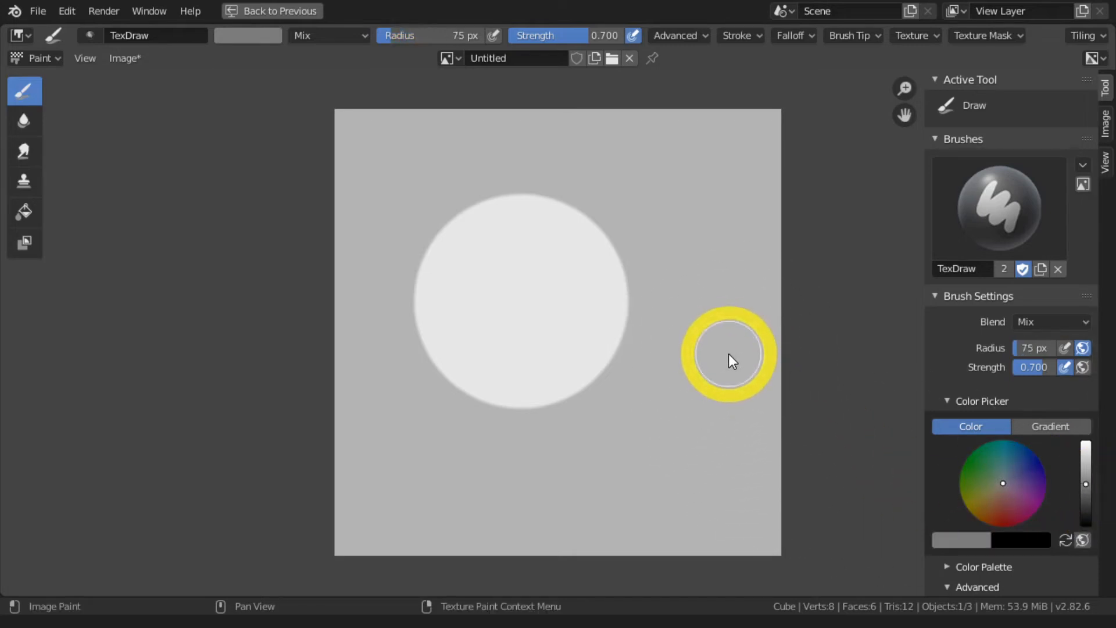
{"action": "key", "text": "bracketleft"}
{"action": "key", "text": "bracketleft"}
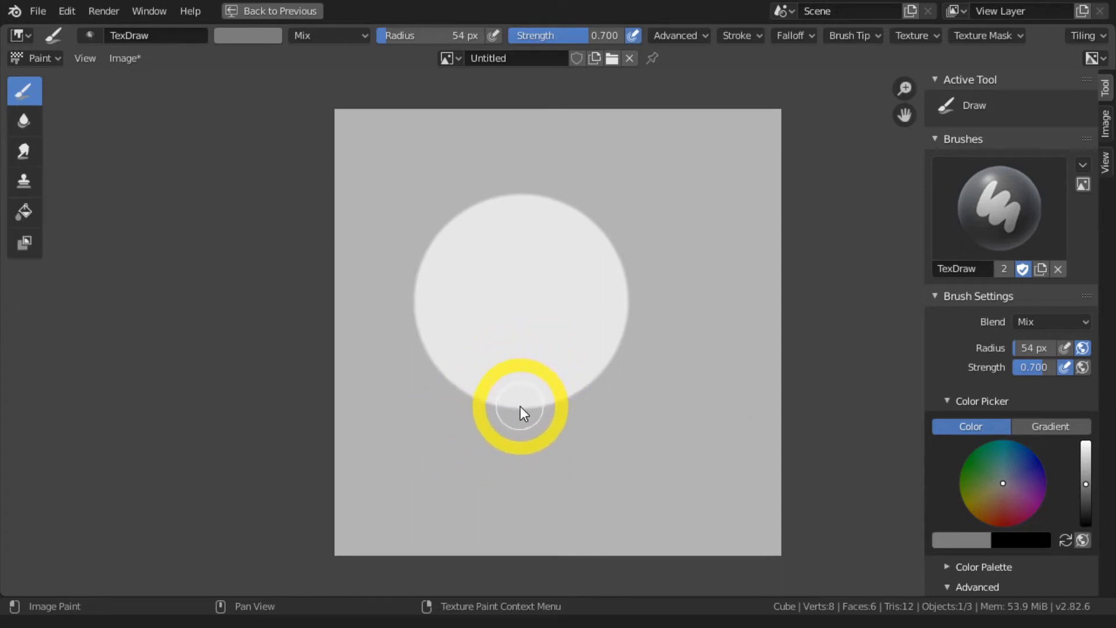
Step: Paint a mid-grey cast shadow beneath the white disc, extending slightly to its right
{"action": "mouse_move", "coordinate": [511, 406]}
{"action": "left_mouse_down"}
{"action": "mouse_move", "coordinate": [627, 411]}
{"action": "mouse_move", "coordinate": [511, 422]}
{"action": "mouse_move", "coordinate": [540, 419]}
{"action": "mouse_move", "coordinate": [511, 403]}
{"action": "mouse_move", "coordinate": [637, 406]}
{"action": "mouse_move", "coordinate": [518, 413]}
{"action": "mouse_move", "coordinate": [545, 403]}
{"action": "left_mouse_up"}
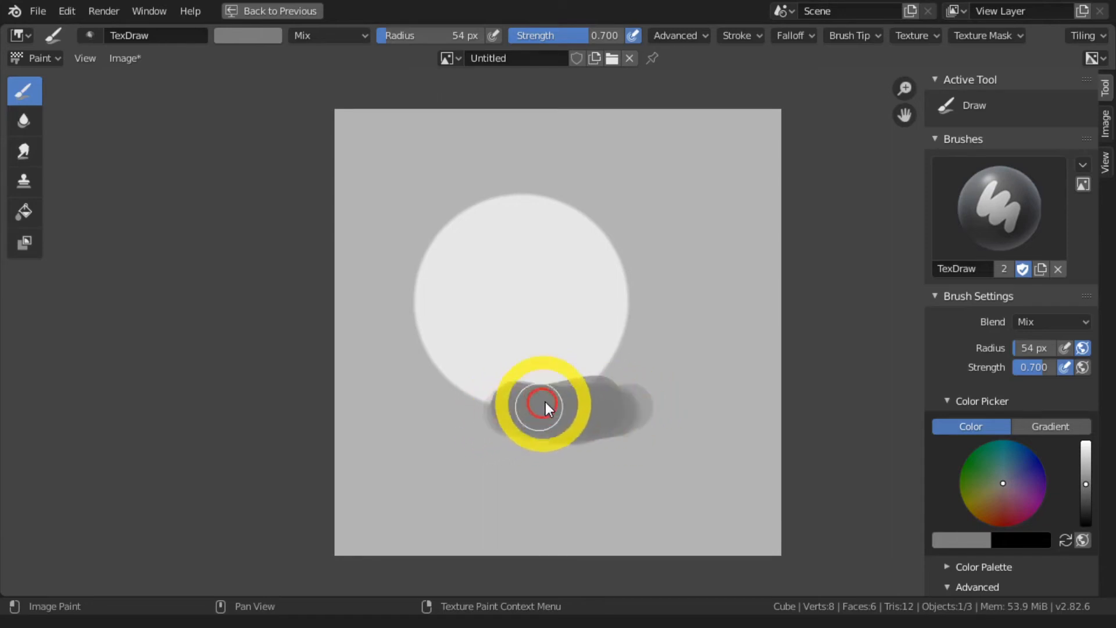
{"action": "left_click", "coordinate": [553, 398]}
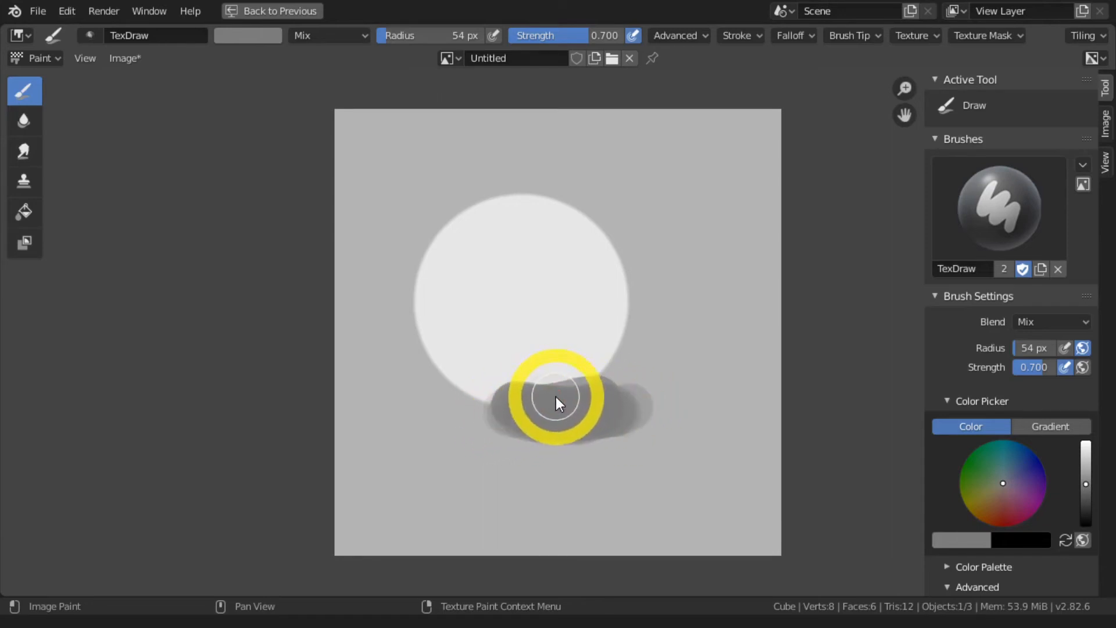
{"action": "left_click", "coordinate": [539, 389]}
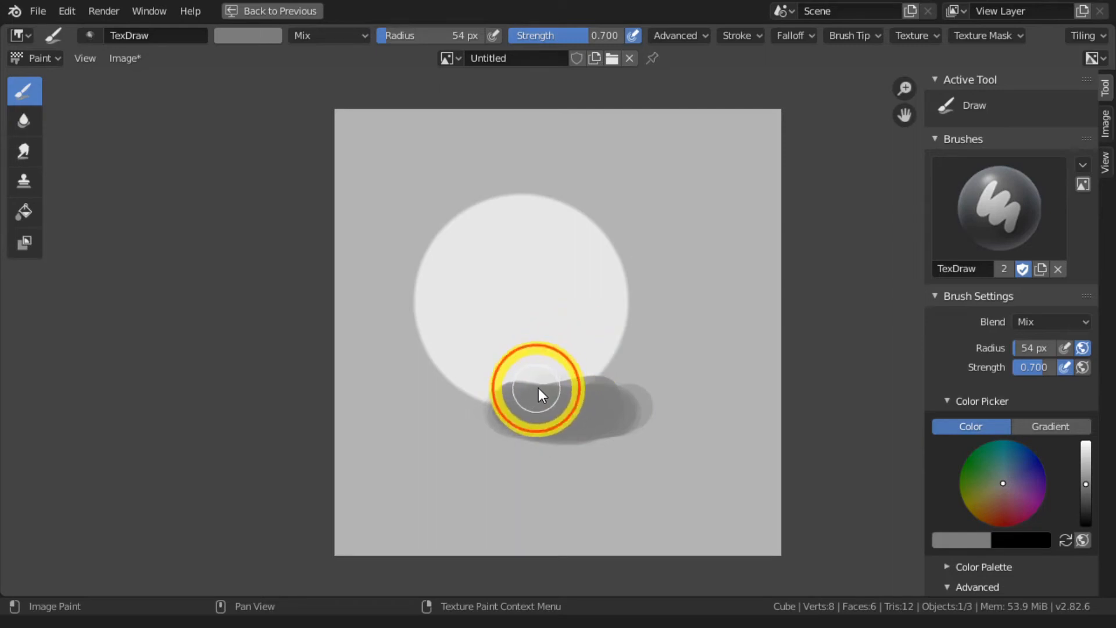
{"action": "mouse_move", "coordinate": [539, 389]}
{"action": "left_mouse_down"}
{"action": "mouse_move", "coordinate": [601, 322]}
{"action": "mouse_move", "coordinate": [550, 386]}
{"action": "mouse_move", "coordinate": [604, 292]}
{"action": "mouse_move", "coordinate": [606, 301]}
{"action": "mouse_move", "coordinate": [592, 265]}
{"action": "mouse_move", "coordinate": [541, 343]}
{"action": "mouse_move", "coordinate": [529, 392]}
{"action": "mouse_move", "coordinate": [438, 327]}
{"action": "mouse_move", "coordinate": [539, 397]}
{"action": "mouse_move", "coordinate": [438, 346]}
{"action": "mouse_move", "coordinate": [491, 380]}
{"action": "mouse_move", "coordinate": [473, 378]}
{"action": "mouse_move", "coordinate": [544, 400]}
{"action": "left_mouse_up"}
Step: Shade the disc's lower left, right edge and lower middle in mid-grey, reducing the brush radius to 45 px
{"action": "left_click", "coordinate": [601, 275]}
{"action": "key", "text": "bracketleft"}
{"action": "key", "text": "bracketleft"}
{"action": "key", "text": "bracketleft"}
{"action": "key", "text": "bracketleft"}
{"action": "left_click", "coordinate": [605, 273]}
{"action": "key", "text": "bracketright"}
{"action": "key", "text": "bracketright"}
{"action": "key", "text": "bracketright"}
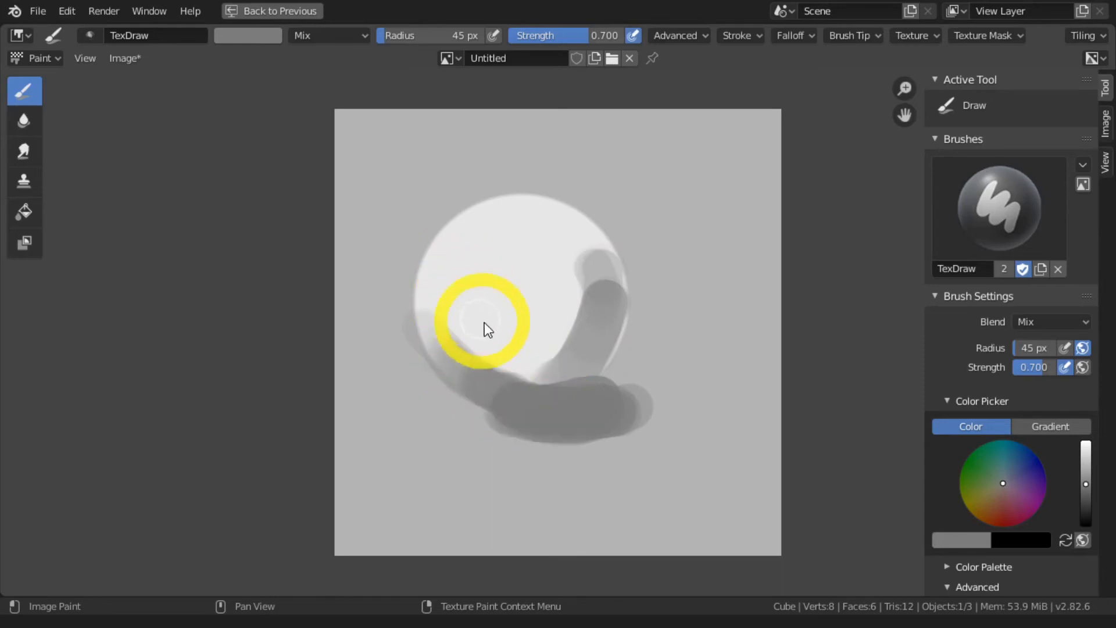
{"action": "mouse_move", "coordinate": [487, 329]}
{"action": "left_mouse_down"}
{"action": "mouse_move", "coordinate": [459, 366]}
{"action": "mouse_move", "coordinate": [546, 370]}
{"action": "mouse_move", "coordinate": [491, 383]}
{"action": "mouse_move", "coordinate": [540, 378]}
{"action": "mouse_move", "coordinate": [597, 346]}
{"action": "mouse_move", "coordinate": [514, 391]}
{"action": "mouse_move", "coordinate": [500, 359]}
{"action": "mouse_move", "coordinate": [538, 368]}
{"action": "mouse_move", "coordinate": [476, 358]}
{"action": "mouse_move", "coordinate": [575, 283]}
{"action": "mouse_move", "coordinate": [483, 338]}
{"action": "mouse_move", "coordinate": [518, 335]}
{"action": "mouse_move", "coordinate": [568, 295]}
{"action": "mouse_move", "coordinate": [484, 334]}
{"action": "mouse_move", "coordinate": [495, 312]}
{"action": "mouse_move", "coordinate": [507, 326]}
{"action": "left_mouse_up"}
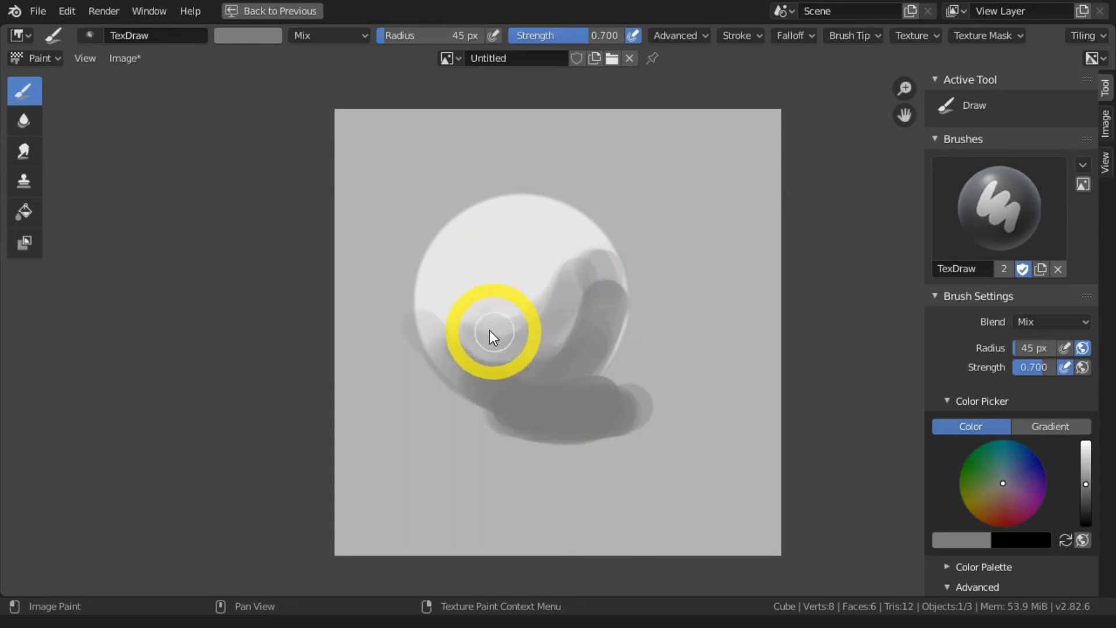
Step: Lighten the brush to a light grey and paint soft midtones around the sphere, leaving a bright highlight at its upper left
{"action": "left_click", "coordinate": [1086, 478]}
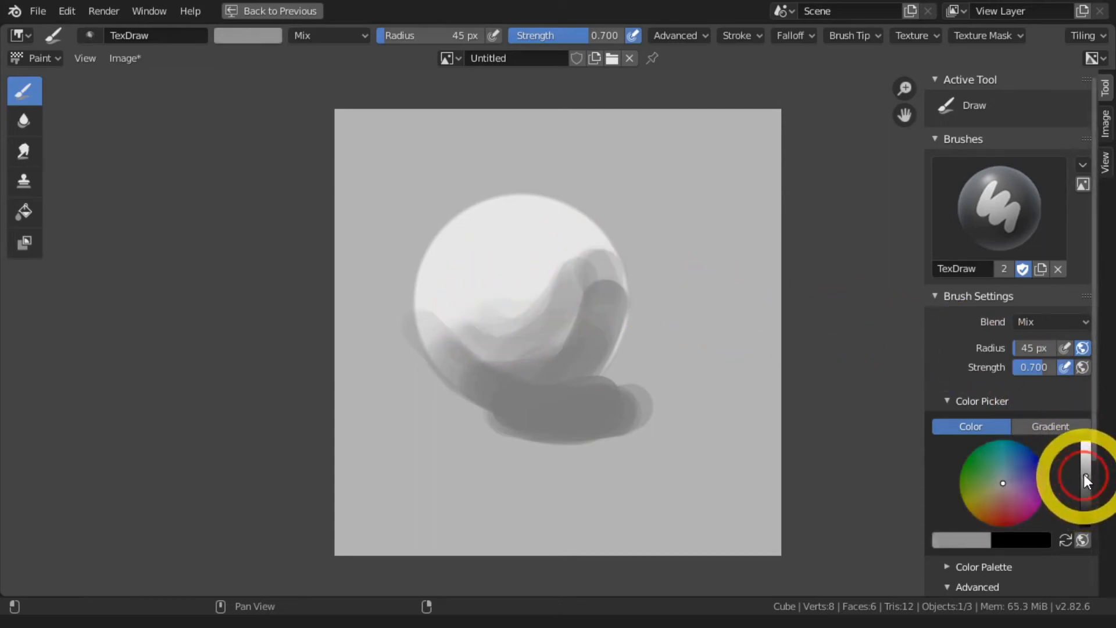
{"action": "left_click_drag", "start_coordinate": [1084, 474], "coordinate": [1082, 467]}
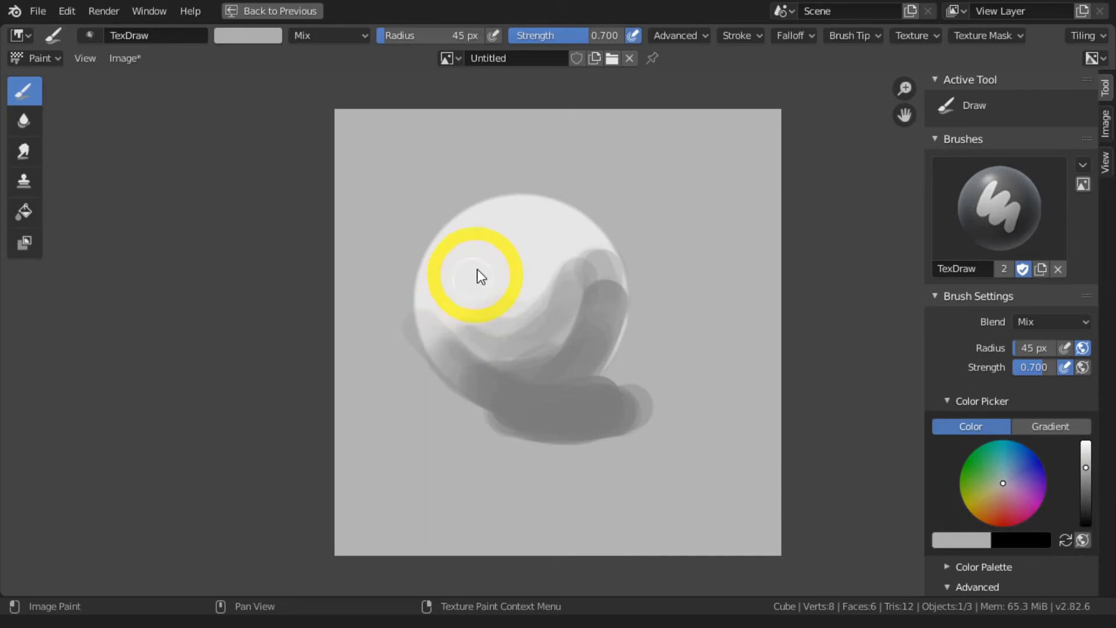
{"action": "mouse_move", "coordinate": [588, 253]}
{"action": "left_mouse_down"}
{"action": "mouse_move", "coordinate": [496, 221]}
{"action": "mouse_move", "coordinate": [514, 215]}
{"action": "left_mouse_up"}
{"action": "mouse_move", "coordinate": [417, 250]}
{"action": "left_mouse_down"}
{"action": "mouse_move", "coordinate": [426, 317]}
{"action": "mouse_move", "coordinate": [598, 250]}
{"action": "mouse_move", "coordinate": [441, 333]}
{"action": "mouse_move", "coordinate": [563, 211]}
{"action": "mouse_move", "coordinate": [559, 229]}
{"action": "mouse_move", "coordinate": [529, 217]}
{"action": "mouse_move", "coordinate": [459, 236]}
{"action": "mouse_move", "coordinate": [456, 260]}
{"action": "mouse_move", "coordinate": [564, 302]}
{"action": "mouse_move", "coordinate": [481, 223]}
{"action": "mouse_move", "coordinate": [456, 243]}
{"action": "mouse_move", "coordinate": [433, 313]}
{"action": "mouse_move", "coordinate": [490, 350]}
{"action": "mouse_move", "coordinate": [575, 322]}
{"action": "mouse_move", "coordinate": [509, 364]}
{"action": "mouse_move", "coordinate": [442, 336]}
{"action": "mouse_move", "coordinate": [567, 228]}
{"action": "mouse_move", "coordinate": [604, 271]}
{"action": "mouse_move", "coordinate": [528, 216]}
{"action": "mouse_move", "coordinate": [608, 266]}
{"action": "mouse_move", "coordinate": [584, 358]}
{"action": "left_mouse_up"}
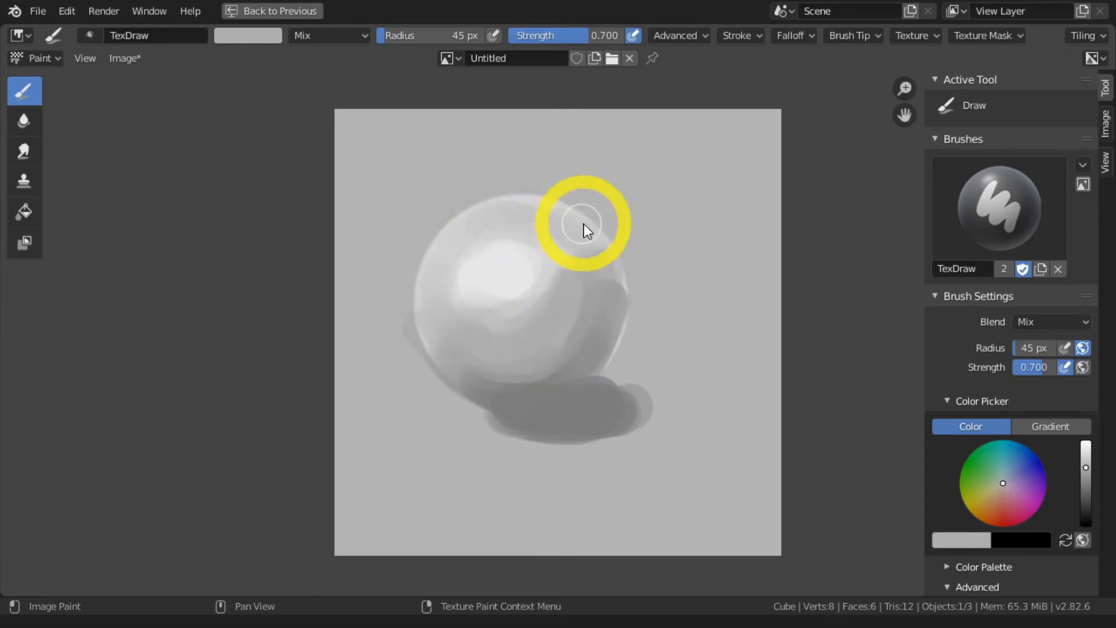
{"action": "mouse_move", "coordinate": [584, 225]}
{"action": "left_mouse_down"}
{"action": "mouse_move", "coordinate": [581, 261]}
{"action": "mouse_move", "coordinate": [490, 279]}
{"action": "mouse_move", "coordinate": [529, 374]}
{"action": "mouse_move", "coordinate": [535, 322]}
{"action": "mouse_move", "coordinate": [578, 343]}
{"action": "mouse_move", "coordinate": [439, 338]}
{"action": "mouse_move", "coordinate": [466, 239]}
{"action": "mouse_move", "coordinate": [463, 356]}
{"action": "mouse_move", "coordinate": [571, 229]}
{"action": "mouse_move", "coordinate": [601, 299]}
{"action": "mouse_move", "coordinate": [541, 215]}
{"action": "mouse_move", "coordinate": [487, 184]}
{"action": "mouse_move", "coordinate": [462, 253]}
{"action": "mouse_move", "coordinate": [473, 259]}
{"action": "left_mouse_up"}
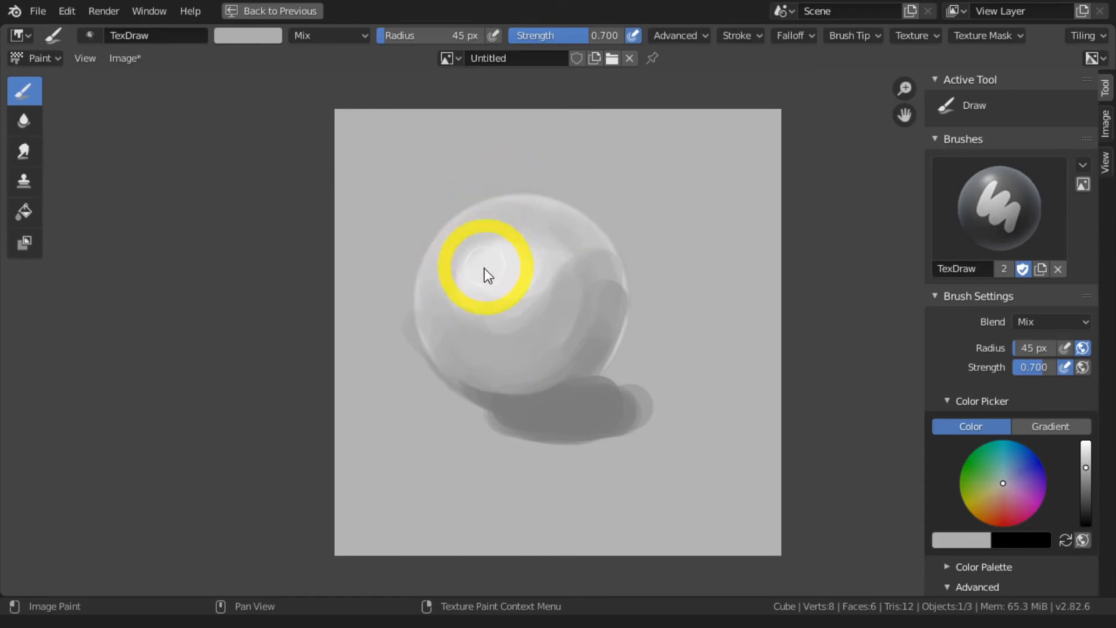
{"action": "mouse_move", "coordinate": [486, 273]}
{"action": "left_mouse_down"}
{"action": "mouse_move", "coordinate": [507, 307]}
{"action": "mouse_move", "coordinate": [500, 285]}
{"action": "left_mouse_up"}
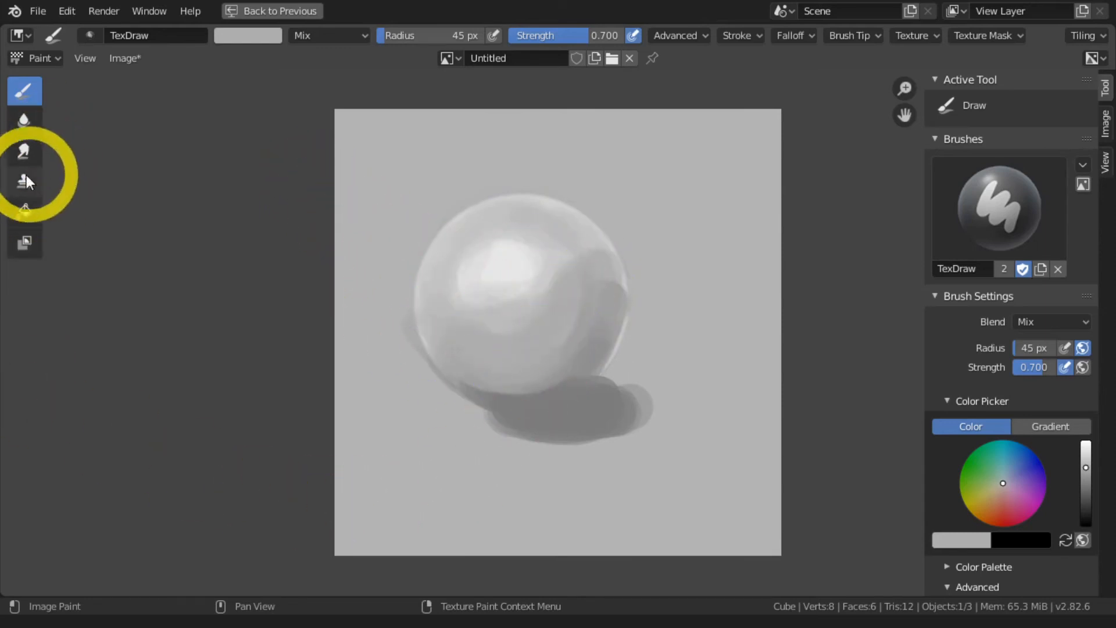
Step: Blend the sphere's shading, outline and cast shadow with the Smear tool, enlarging its radius to 74 px
{"action": "left_click", "coordinate": [24, 152]}
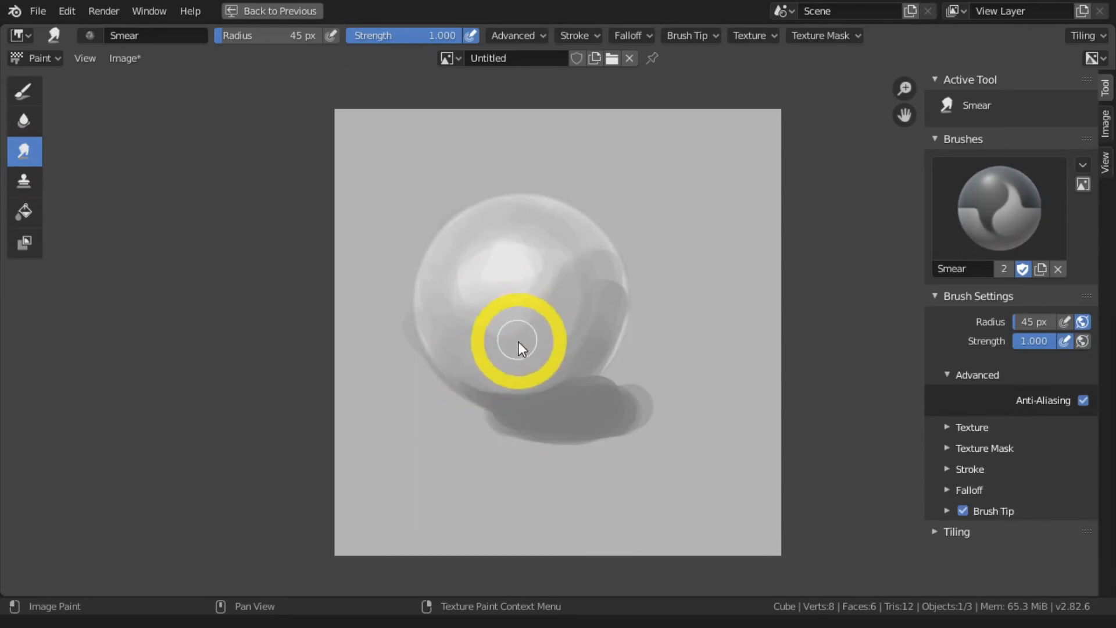
{"action": "mouse_move", "coordinate": [518, 340]}
{"action": "left_mouse_down"}
{"action": "mouse_move", "coordinate": [510, 375]}
{"action": "mouse_move", "coordinate": [608, 321]}
{"action": "mouse_move", "coordinate": [598, 226]}
{"action": "mouse_move", "coordinate": [577, 280]}
{"action": "mouse_move", "coordinate": [612, 298]}
{"action": "mouse_move", "coordinate": [600, 287]}
{"action": "mouse_move", "coordinate": [586, 301]}
{"action": "left_mouse_up"}
{"action": "key", "text": "bracketright"}
{"action": "key", "text": "bracketright"}
{"action": "key", "text": "bracketright"}
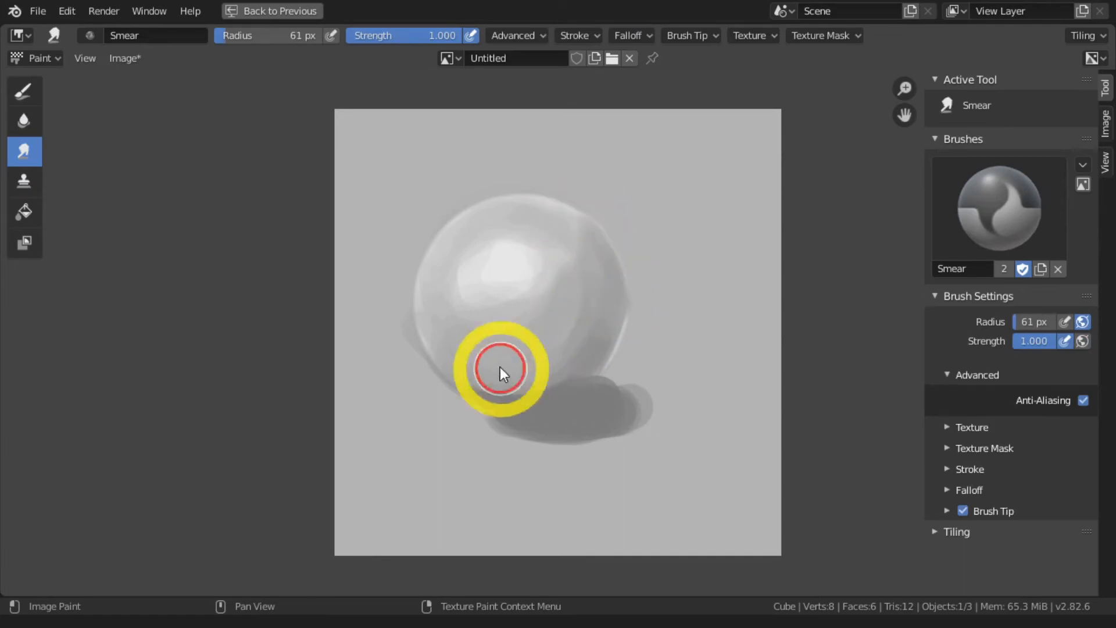
{"action": "mouse_move", "coordinate": [500, 368]}
{"action": "left_mouse_down"}
{"action": "mouse_move", "coordinate": [431, 232]}
{"action": "mouse_move", "coordinate": [545, 396]}
{"action": "mouse_move", "coordinate": [570, 381]}
{"action": "mouse_move", "coordinate": [558, 373]}
{"action": "mouse_move", "coordinate": [536, 399]}
{"action": "mouse_move", "coordinate": [464, 371]}
{"action": "mouse_move", "coordinate": [451, 350]}
{"action": "mouse_move", "coordinate": [542, 344]}
{"action": "mouse_move", "coordinate": [554, 371]}
{"action": "mouse_move", "coordinate": [567, 343]}
{"action": "mouse_move", "coordinate": [592, 338]}
{"action": "mouse_move", "coordinate": [563, 384]}
{"action": "mouse_move", "coordinate": [565, 336]}
{"action": "mouse_move", "coordinate": [546, 362]}
{"action": "mouse_move", "coordinate": [613, 334]}
{"action": "mouse_move", "coordinate": [589, 232]}
{"action": "mouse_move", "coordinate": [552, 364]}
{"action": "mouse_move", "coordinate": [545, 280]}
{"action": "mouse_move", "coordinate": [557, 298]}
{"action": "mouse_move", "coordinate": [549, 313]}
{"action": "mouse_move", "coordinate": [566, 252]}
{"action": "mouse_move", "coordinate": [593, 281]}
{"action": "mouse_move", "coordinate": [543, 356]}
{"action": "mouse_move", "coordinate": [490, 362]}
{"action": "mouse_move", "coordinate": [441, 218]}
{"action": "mouse_move", "coordinate": [495, 199]}
{"action": "mouse_move", "coordinate": [448, 228]}
{"action": "mouse_move", "coordinate": [502, 205]}
{"action": "mouse_move", "coordinate": [457, 232]}
{"action": "mouse_move", "coordinate": [494, 176]}
{"action": "mouse_move", "coordinate": [444, 198]}
{"action": "mouse_move", "coordinate": [529, 181]}
{"action": "mouse_move", "coordinate": [412, 239]}
{"action": "mouse_move", "coordinate": [531, 207]}
{"action": "mouse_move", "coordinate": [413, 261]}
{"action": "mouse_move", "coordinate": [419, 279]}
{"action": "mouse_move", "coordinate": [543, 374]}
{"action": "mouse_move", "coordinate": [463, 294]}
{"action": "mouse_move", "coordinate": [568, 333]}
{"action": "mouse_move", "coordinate": [435, 301]}
{"action": "mouse_move", "coordinate": [501, 219]}
{"action": "mouse_move", "coordinate": [439, 304]}
{"action": "mouse_move", "coordinate": [538, 250]}
{"action": "mouse_move", "coordinate": [582, 410]}
{"action": "mouse_move", "coordinate": [629, 432]}
{"action": "mouse_move", "coordinate": [543, 412]}
{"action": "mouse_move", "coordinate": [527, 344]}
{"action": "mouse_move", "coordinate": [463, 344]}
{"action": "mouse_move", "coordinate": [440, 331]}
{"action": "mouse_move", "coordinate": [576, 334]}
{"action": "mouse_move", "coordinate": [530, 323]}
{"action": "mouse_move", "coordinate": [572, 393]}
{"action": "mouse_move", "coordinate": [509, 368]}
{"action": "mouse_move", "coordinate": [553, 399]}
{"action": "mouse_move", "coordinate": [539, 336]}
{"action": "mouse_move", "coordinate": [574, 392]}
{"action": "mouse_move", "coordinate": [539, 407]}
{"action": "left_mouse_up"}
{"action": "key", "text": "bracketright"}
{"action": "key", "text": "bracketright"}
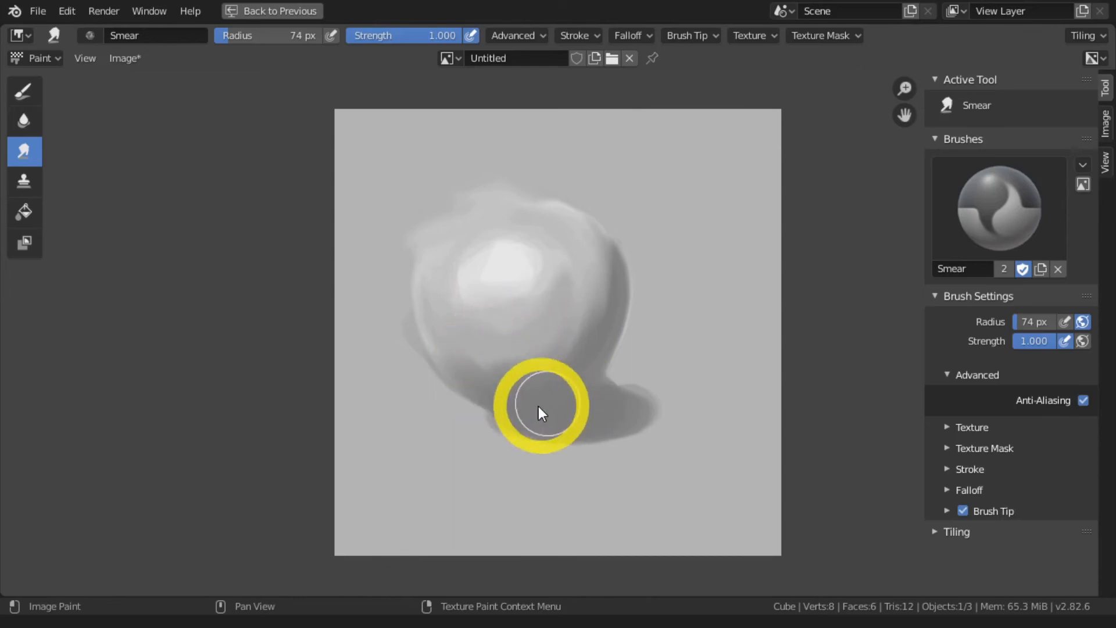
{"action": "mouse_move", "coordinate": [538, 407]}
{"action": "left_mouse_down"}
{"action": "mouse_move", "coordinate": [497, 341]}
{"action": "mouse_move", "coordinate": [571, 390]}
{"action": "mouse_move", "coordinate": [510, 406]}
{"action": "mouse_move", "coordinate": [704, 521]}
{"action": "left_mouse_up"}
Step: Paint a near-black contact shadow under the sphere with the Draw brush at a radius of 33 px
{"action": "left_click", "coordinate": [23, 91]}
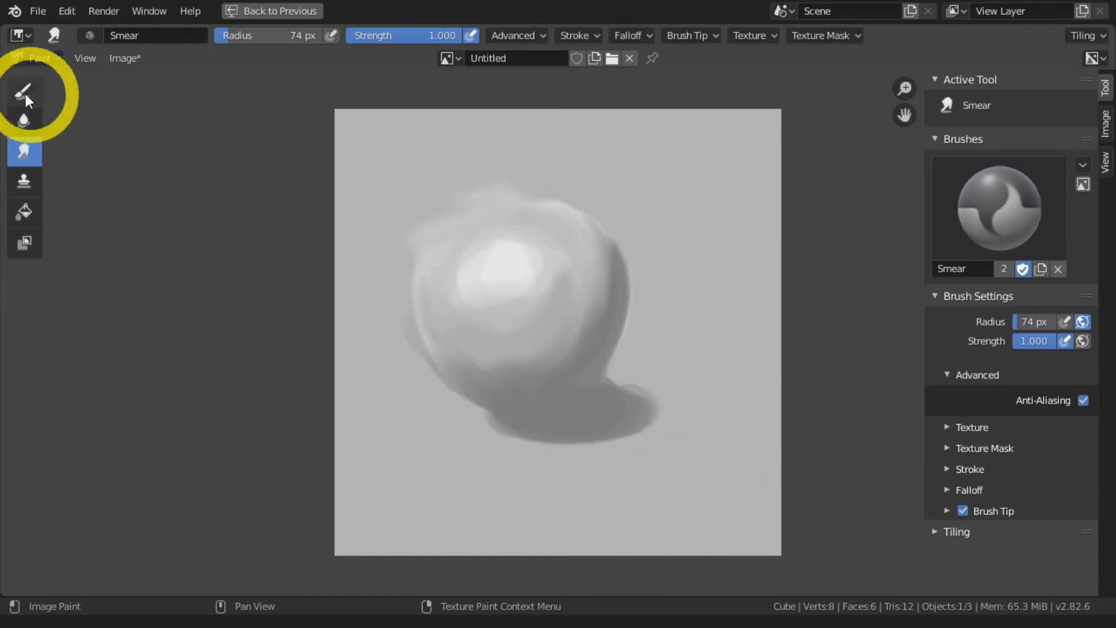
{"action": "left_click", "coordinate": [1085, 468]}
{"action": "left_click_drag", "start_coordinate": [1086, 470], "coordinate": [1083, 517]}
{"action": "key", "text": "bracketleft"}
{"action": "key", "text": "bracketleft"}
{"action": "key", "text": "bracketleft"}
{"action": "key", "text": "bracketleft"}
{"action": "key", "text": "bracketleft"}
{"action": "key", "text": "bracketleft"}
{"action": "key", "text": "bracketleft"}
{"action": "mouse_move", "coordinate": [564, 396]}
{"action": "left_mouse_down"}
{"action": "mouse_move", "coordinate": [581, 391]}
{"action": "mouse_move", "coordinate": [509, 403]}
{"action": "mouse_move", "coordinate": [590, 386]}
{"action": "mouse_move", "coordinate": [561, 399]}
{"action": "mouse_move", "coordinate": [536, 391]}
{"action": "mouse_move", "coordinate": [576, 408]}
{"action": "mouse_move", "coordinate": [538, 406]}
{"action": "left_mouse_up"}
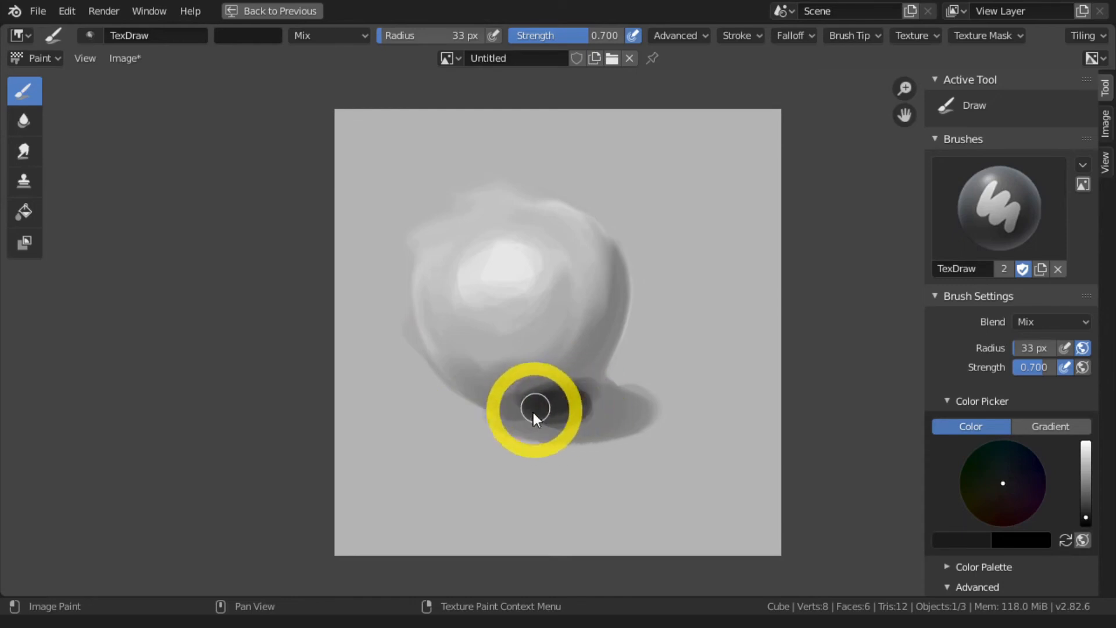
Step: Smear the near-black patch into the sphere's underside and cast shadow with an enlarged Smear brush
{"action": "left_click", "coordinate": [23, 145]}
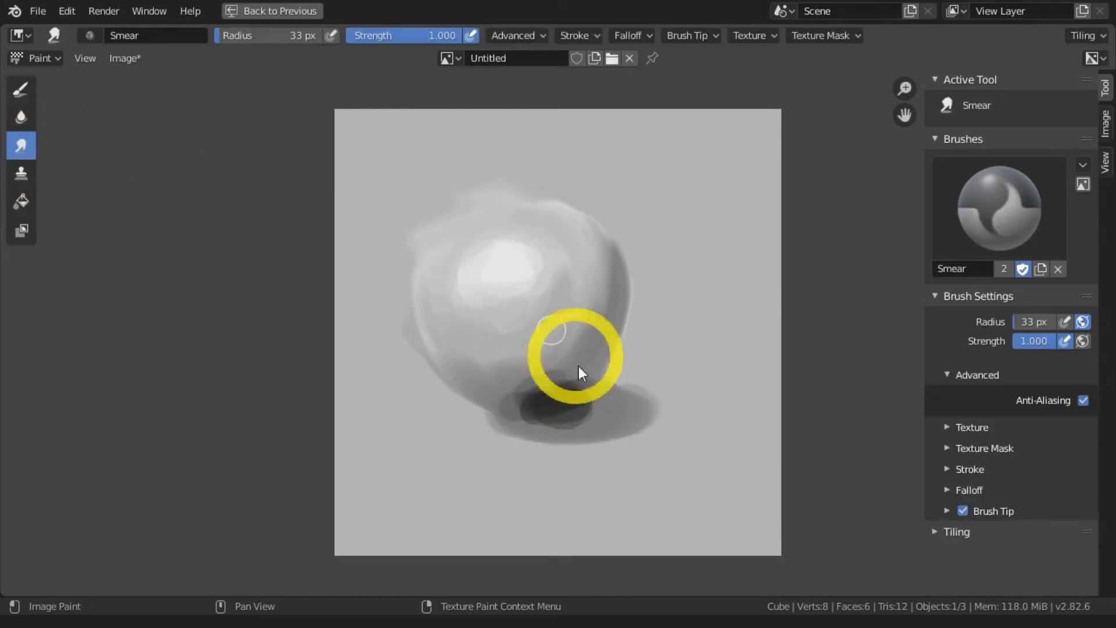
{"action": "key", "text": "bracketright"}
{"action": "key", "text": "bracketright"}
{"action": "key", "text": "bracketright"}
{"action": "mouse_move", "coordinate": [544, 378]}
{"action": "left_mouse_down"}
{"action": "mouse_move", "coordinate": [564, 343]}
{"action": "mouse_move", "coordinate": [541, 397]}
{"action": "mouse_move", "coordinate": [594, 355]}
{"action": "left_mouse_up"}
{"action": "key", "text": "f"}
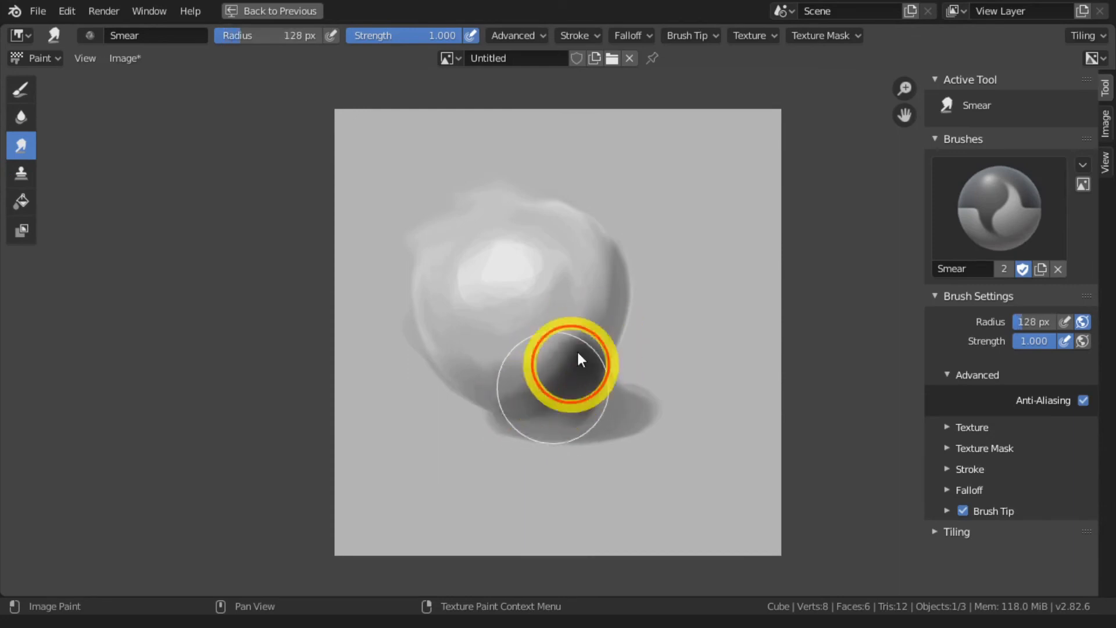
{"action": "left_click", "coordinate": [495, 384]}
{"action": "mouse_move", "coordinate": [536, 388]}
{"action": "left_mouse_down"}
{"action": "mouse_move", "coordinate": [553, 381]}
{"action": "mouse_move", "coordinate": [455, 358]}
{"action": "mouse_move", "coordinate": [596, 421]}
{"action": "mouse_move", "coordinate": [542, 361]}
{"action": "left_mouse_up"}
Step: Smear the dark shading up the sphere's lower right side, adjusting the Smear brush's radius between strokes
{"action": "key", "text": "f"}
{"action": "left_click", "coordinate": [558, 361]}
{"action": "key", "text": "f"}
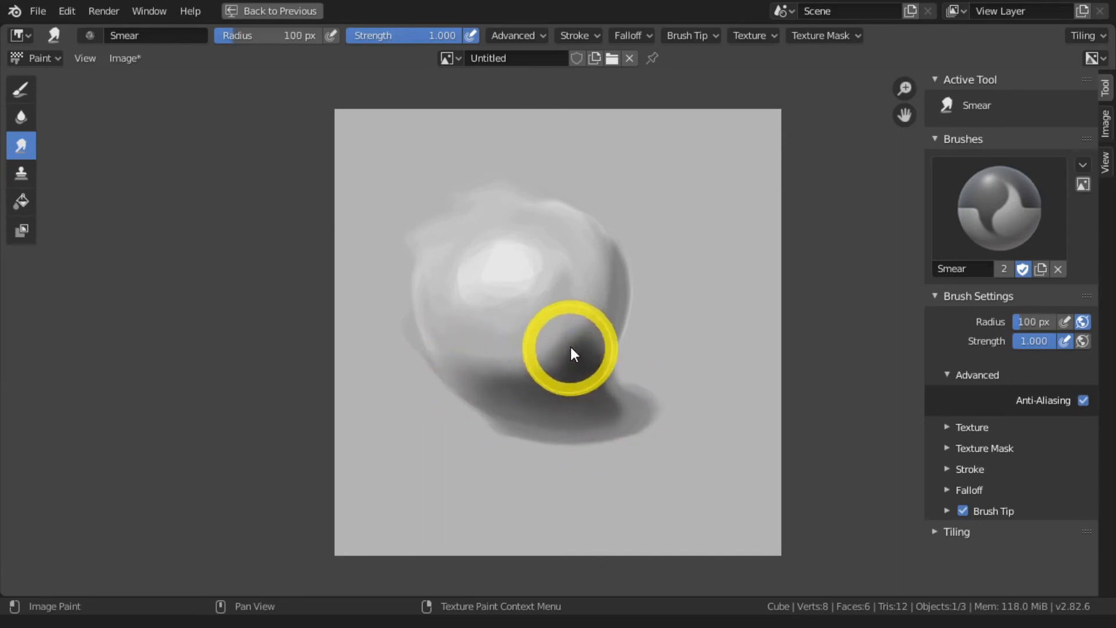
{"action": "left_click", "coordinate": [604, 317]}
{"action": "mouse_move", "coordinate": [603, 319]}
{"action": "left_mouse_down"}
{"action": "mouse_move", "coordinate": [610, 285]}
{"action": "mouse_move", "coordinate": [558, 298]}
{"action": "mouse_move", "coordinate": [579, 317]}
{"action": "left_mouse_up"}
{"action": "key", "text": "f"}
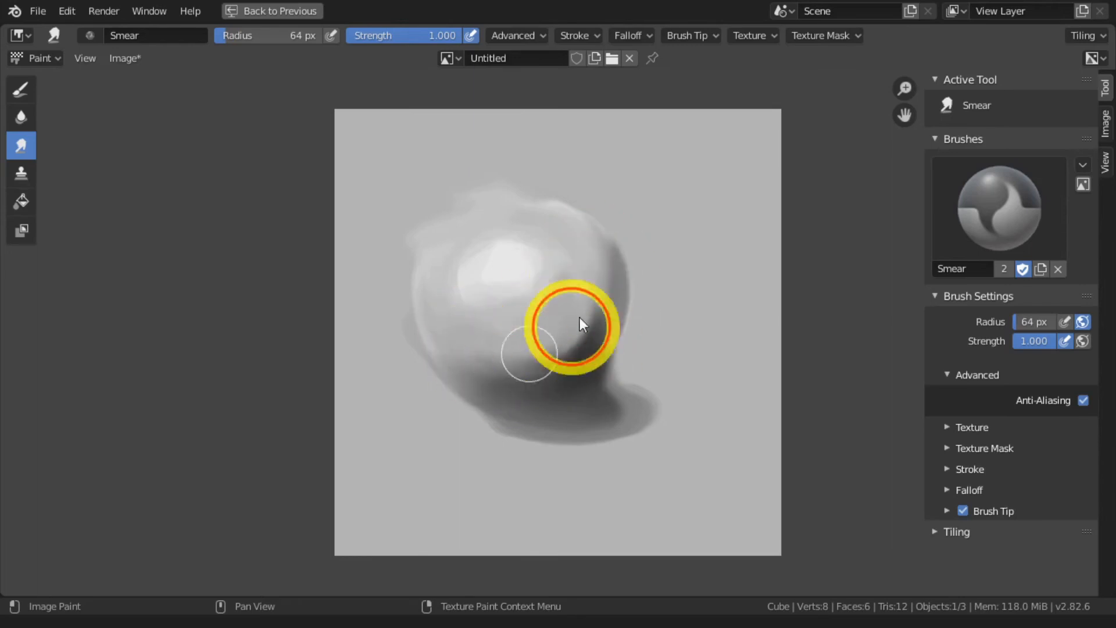
{"action": "left_click", "coordinate": [546, 286]}
Step: Refine the sphere's dark side and upper-left highlight, using a reduced Draw brush and near-white for the highlight
{"action": "left_click", "coordinate": [21, 89]}
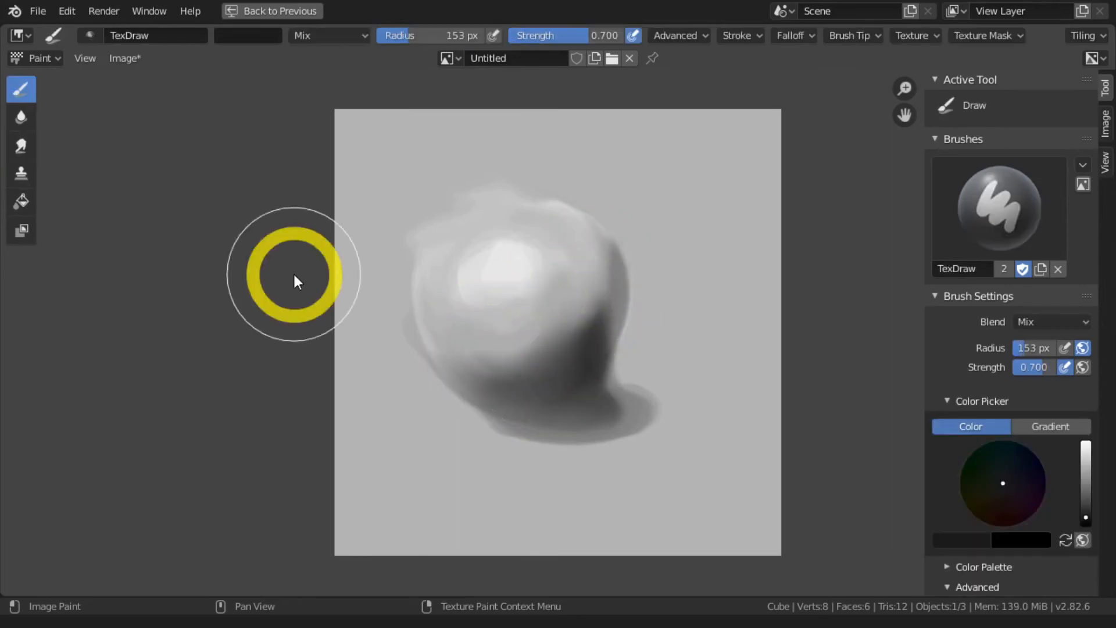
{"action": "key", "text": "bracketleft"}
{"action": "mouse_move", "coordinate": [586, 320]}
{"action": "left_mouse_down"}
{"action": "mouse_move", "coordinate": [596, 277]}
{"action": "mouse_move", "coordinate": [568, 292]}
{"action": "mouse_move", "coordinate": [577, 345]}
{"action": "mouse_move", "coordinate": [601, 317]}
{"action": "mouse_move", "coordinate": [567, 320]}
{"action": "mouse_move", "coordinate": [578, 286]}
{"action": "mouse_move", "coordinate": [553, 304]}
{"action": "mouse_move", "coordinate": [581, 294]}
{"action": "mouse_move", "coordinate": [572, 314]}
{"action": "mouse_move", "coordinate": [534, 334]}
{"action": "mouse_move", "coordinate": [538, 341]}
{"action": "mouse_move", "coordinate": [566, 312]}
{"action": "mouse_move", "coordinate": [521, 328]}
{"action": "mouse_move", "coordinate": [570, 284]}
{"action": "mouse_move", "coordinate": [456, 238]}
{"action": "mouse_move", "coordinate": [494, 270]}
{"action": "mouse_move", "coordinate": [461, 242]}
{"action": "left_mouse_up"}
{"action": "key", "text": "3"}
Step: Set the Draw brush's radius to 55 px and view the shaded sphere from a distance
{"action": "key", "text": "bracketright"}
{"action": "key", "text": "bracketright"}
{"action": "key", "text": "bracketright"}
{"action": "key", "text": "bracketright"}
{"action": "key", "text": "bracketright"}
{"action": "key", "text": "bracketright"}
{"action": "key", "text": "bracketright"}
{"action": "key", "text": "bracketright"}
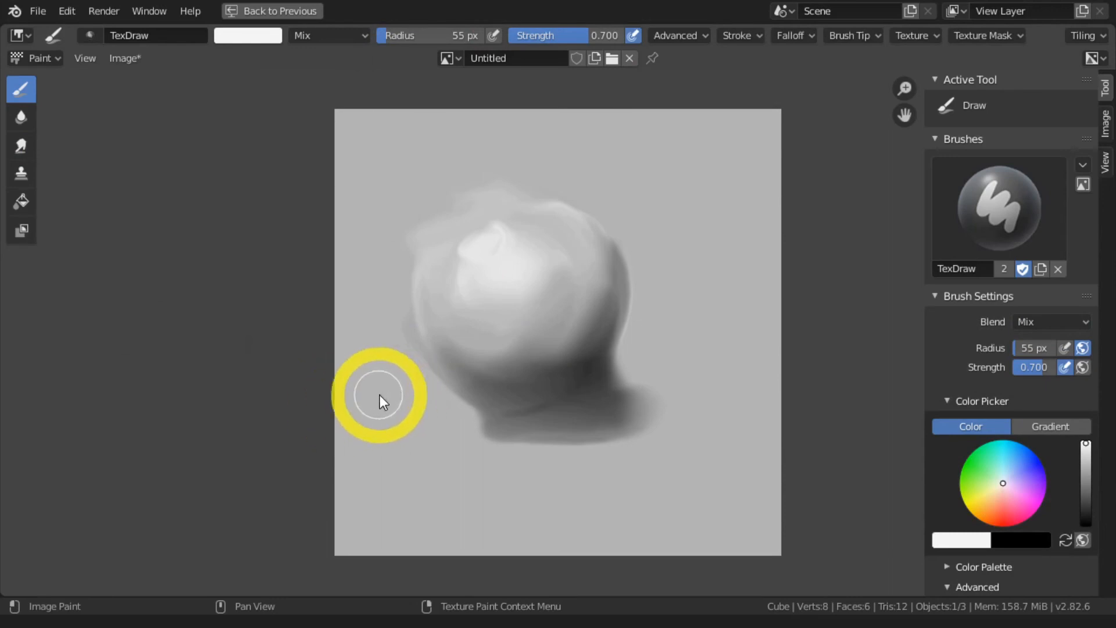
{"action": "scroll", "coordinate": [415, 363], "scroll_direction": "down", "scroll_amount": 6}
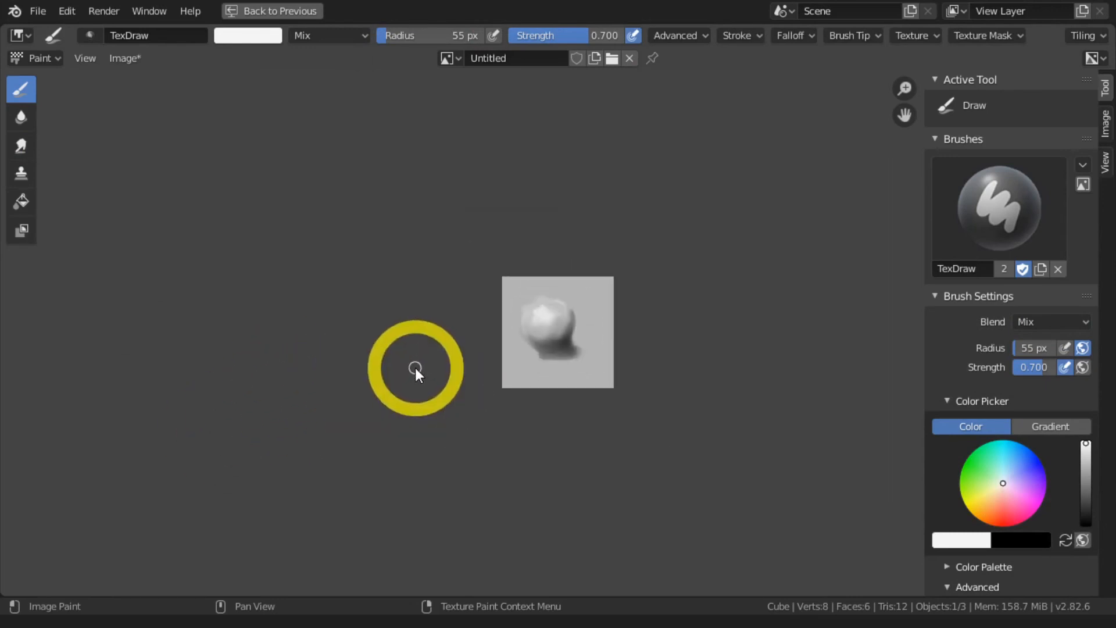
Step: Smear the sphere's mid-tones toward its dark underside using the Smear brush at a 108 px radius
{"action": "scroll", "coordinate": [415, 367], "scroll_direction": "down", "scroll_amount": 3}
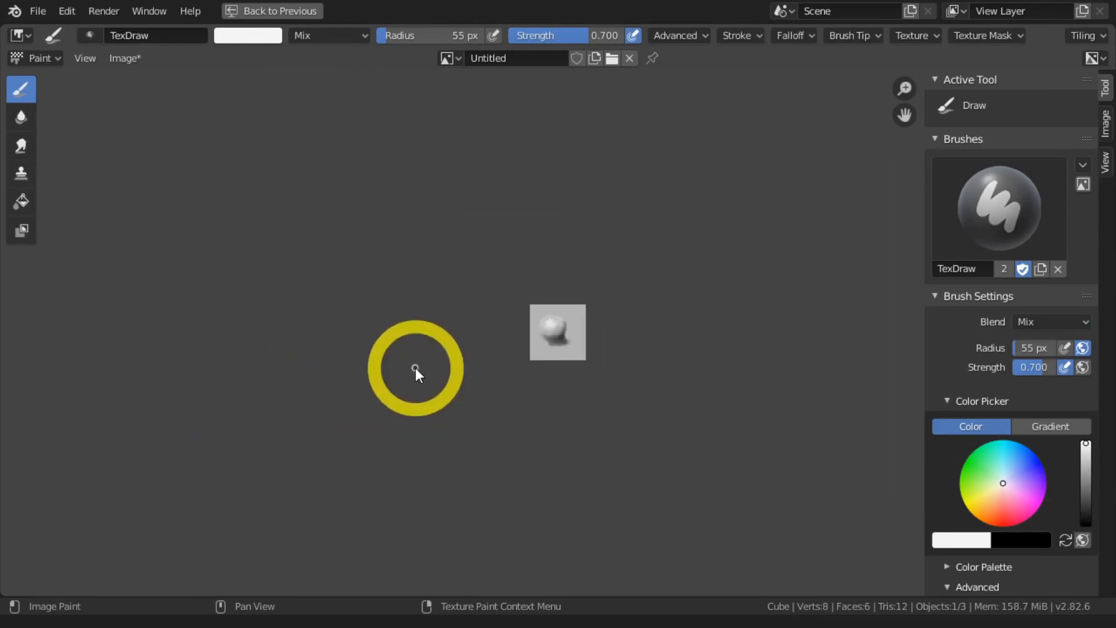
{"action": "scroll", "coordinate": [416, 367], "scroll_direction": "up", "scroll_amount": 7}
{"action": "scroll", "coordinate": [415, 368], "scroll_direction": "up", "scroll_amount": 3}
{"action": "scroll", "coordinate": [416, 368], "scroll_direction": "down", "scroll_amount": 1}
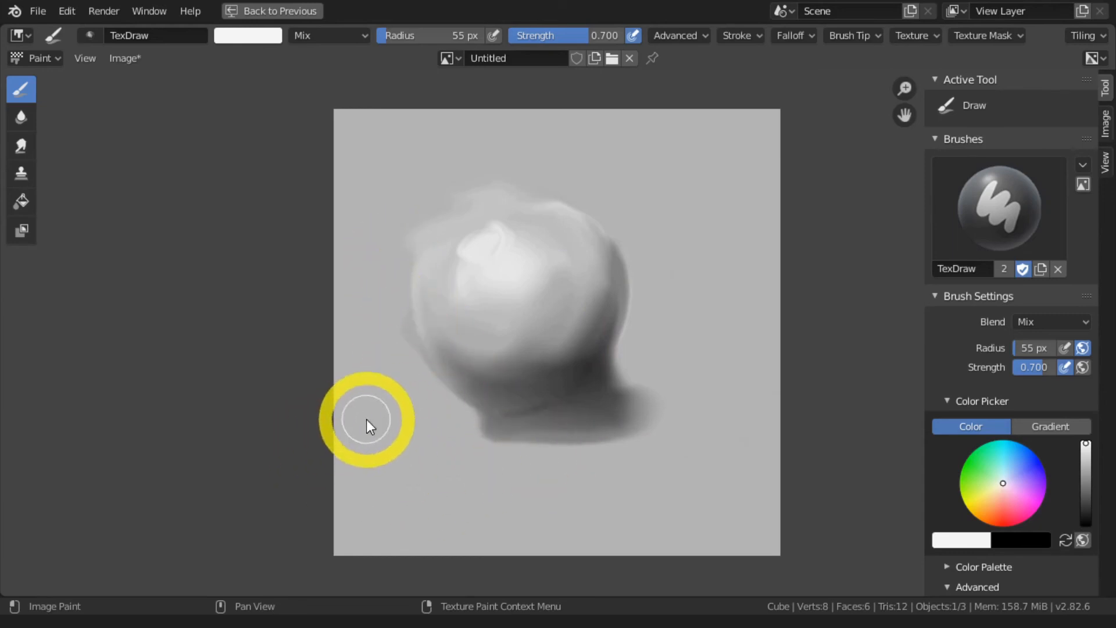
{"action": "left_click_drag", "start_coordinate": [628, 417], "coordinate": [590, 417], "text": "ctrl"}
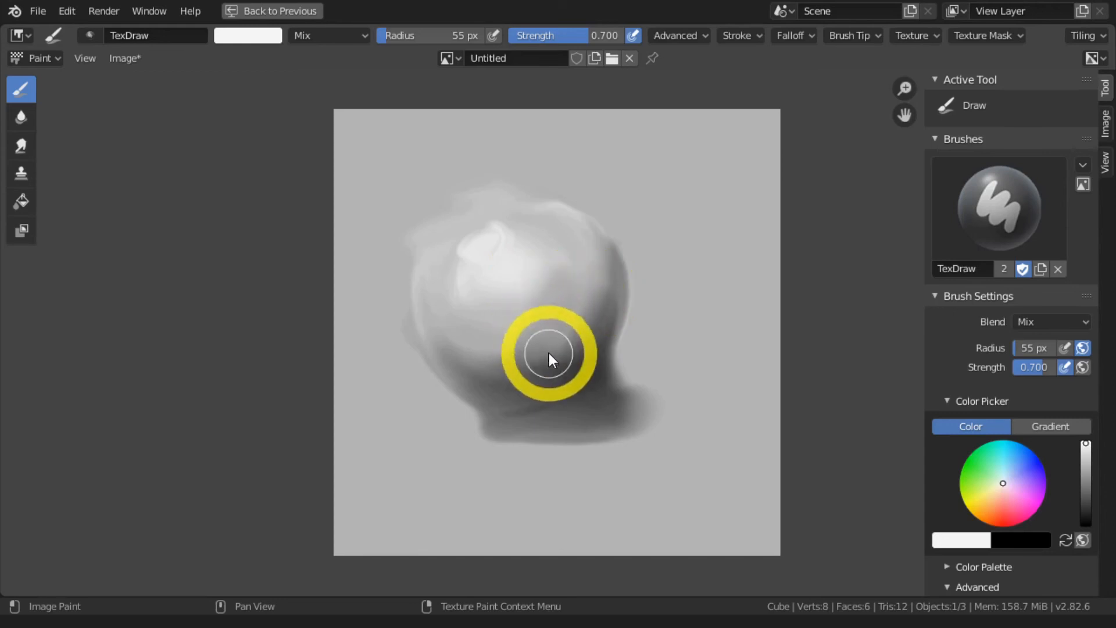
{"action": "left_click", "coordinate": [21, 150]}
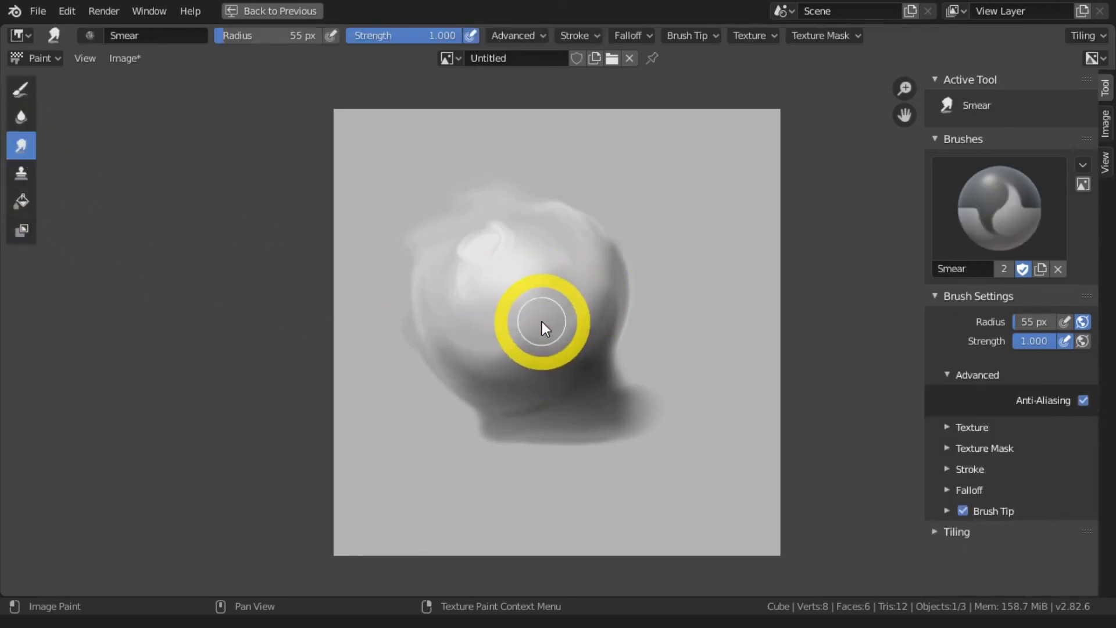
{"action": "key", "text": "f"}
{"action": "mouse_move", "coordinate": [564, 327]}
{"action": "left_mouse_down"}
{"action": "mouse_move", "coordinate": [511, 378]}
{"action": "mouse_move", "coordinate": [533, 369]}
{"action": "mouse_move", "coordinate": [501, 367]}
{"action": "mouse_move", "coordinate": [470, 327]}
{"action": "mouse_move", "coordinate": [525, 348]}
{"action": "mouse_move", "coordinate": [455, 325]}
{"action": "mouse_move", "coordinate": [542, 389]}
{"action": "mouse_move", "coordinate": [424, 437]}
{"action": "mouse_move", "coordinate": [501, 393]}
{"action": "mouse_move", "coordinate": [576, 391]}
{"action": "mouse_move", "coordinate": [562, 391]}
{"action": "mouse_move", "coordinate": [536, 333]}
{"action": "mouse_move", "coordinate": [571, 422]}
{"action": "mouse_move", "coordinate": [592, 421]}
{"action": "mouse_move", "coordinate": [468, 231]}
{"action": "mouse_move", "coordinate": [446, 258]}
{"action": "mouse_move", "coordinate": [420, 212]}
{"action": "mouse_move", "coordinate": [457, 214]}
{"action": "mouse_move", "coordinate": [476, 183]}
{"action": "mouse_move", "coordinate": [531, 186]}
{"action": "mouse_move", "coordinate": [470, 232]}
{"action": "left_mouse_up"}
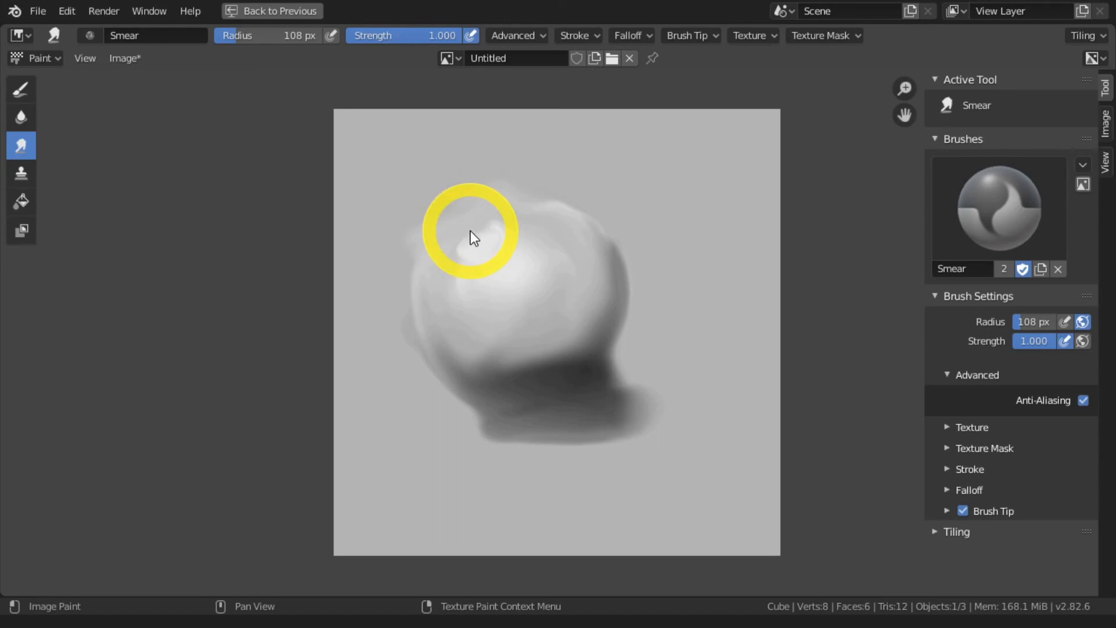
Step: Smear the light paint along the sphere's upper-left edge to refine its outline against the grey background
{"action": "scroll", "coordinate": [286, 257], "scroll_direction": "down", "scroll_amount": 4}
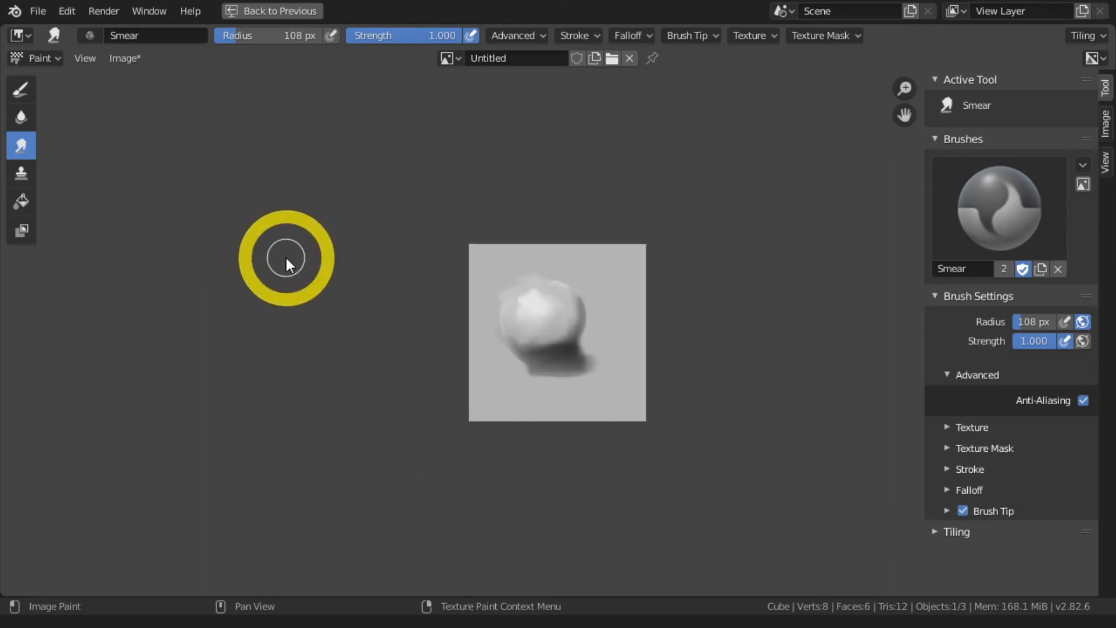
{"action": "scroll", "coordinate": [286, 257], "scroll_direction": "up", "scroll_amount": 4}
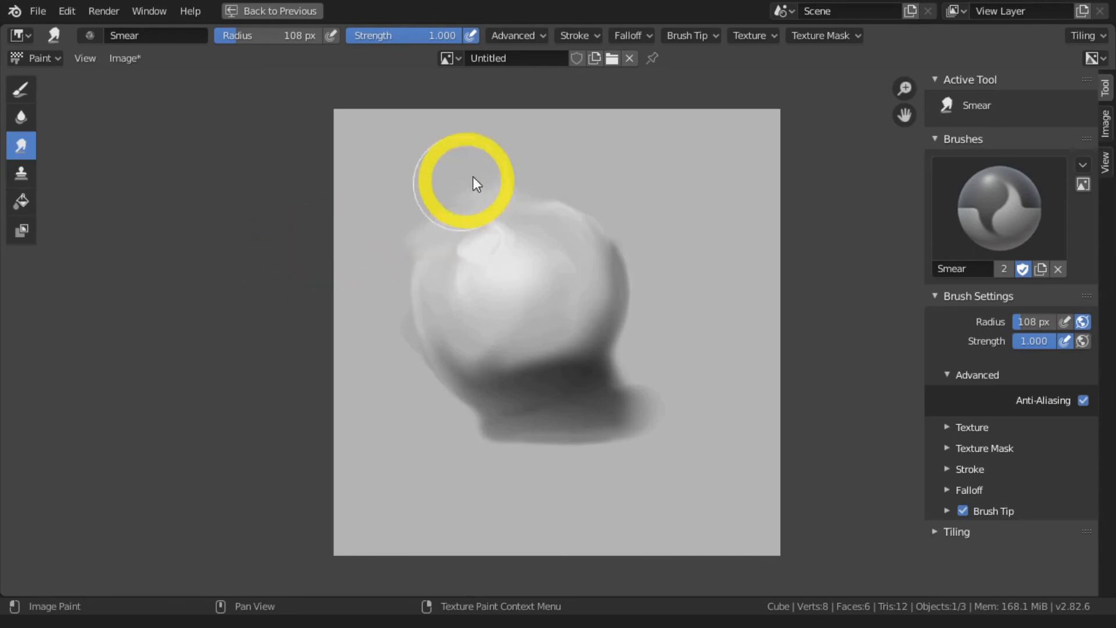
{"action": "mouse_move", "coordinate": [485, 189]}
{"action": "left_mouse_down"}
{"action": "mouse_move", "coordinate": [496, 194]}
{"action": "mouse_move", "coordinate": [414, 236]}
{"action": "mouse_move", "coordinate": [448, 212]}
{"action": "mouse_move", "coordinate": [225, 242]}
{"action": "left_mouse_up"}
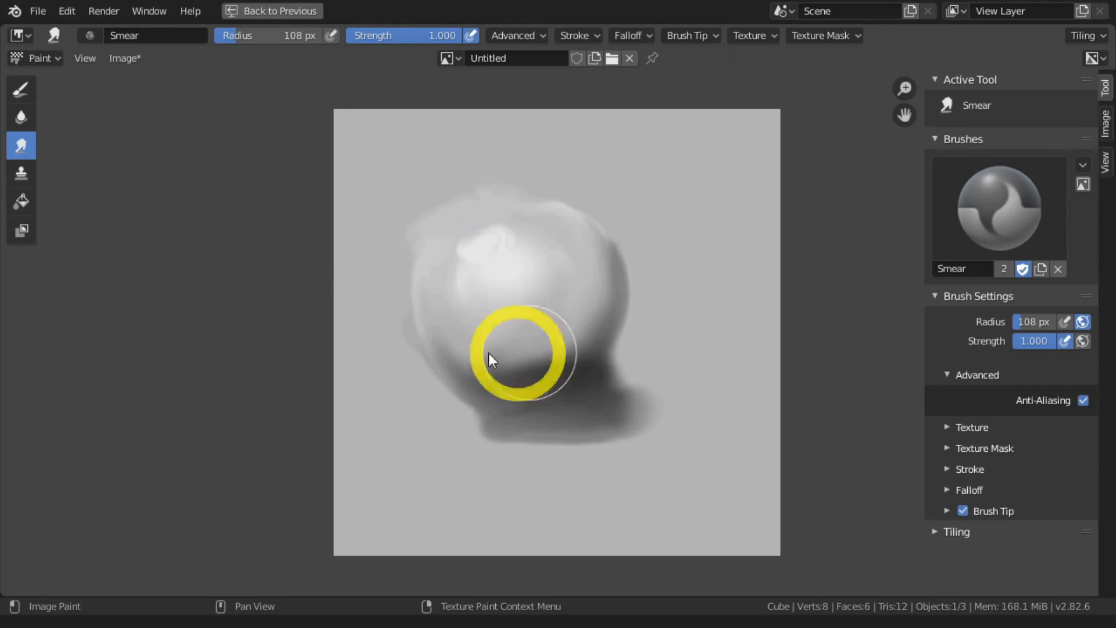
Step: Set the Draw brush to dark red with a 25 px radius and a strength of 1.000
{"action": "left_click", "coordinate": [21, 88]}
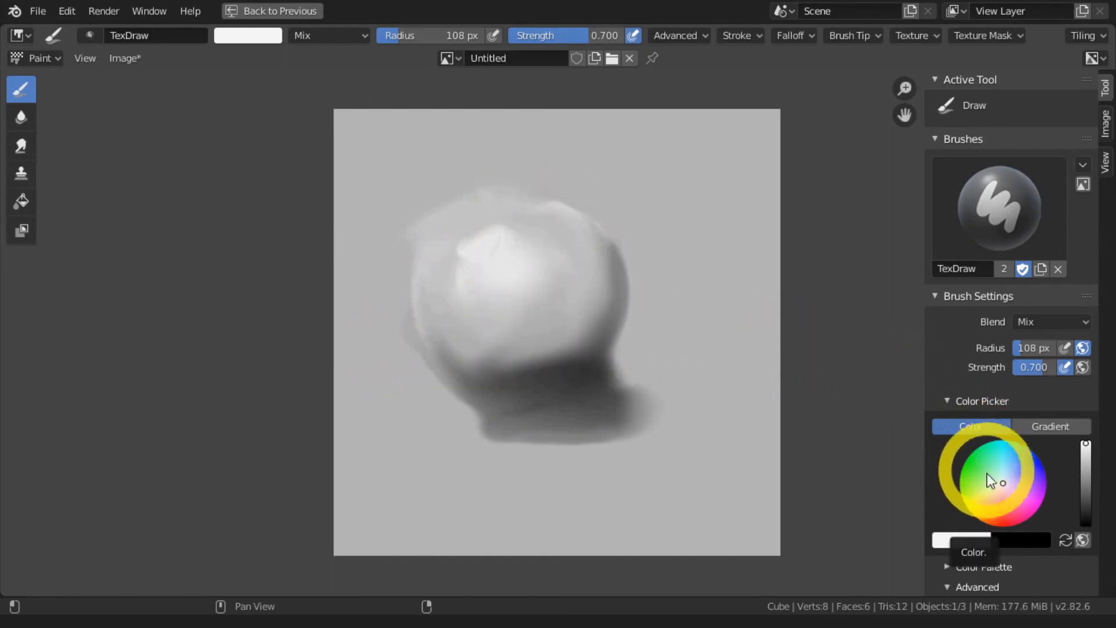
{"action": "left_click_drag", "start_coordinate": [1005, 485], "coordinate": [1011, 522]}
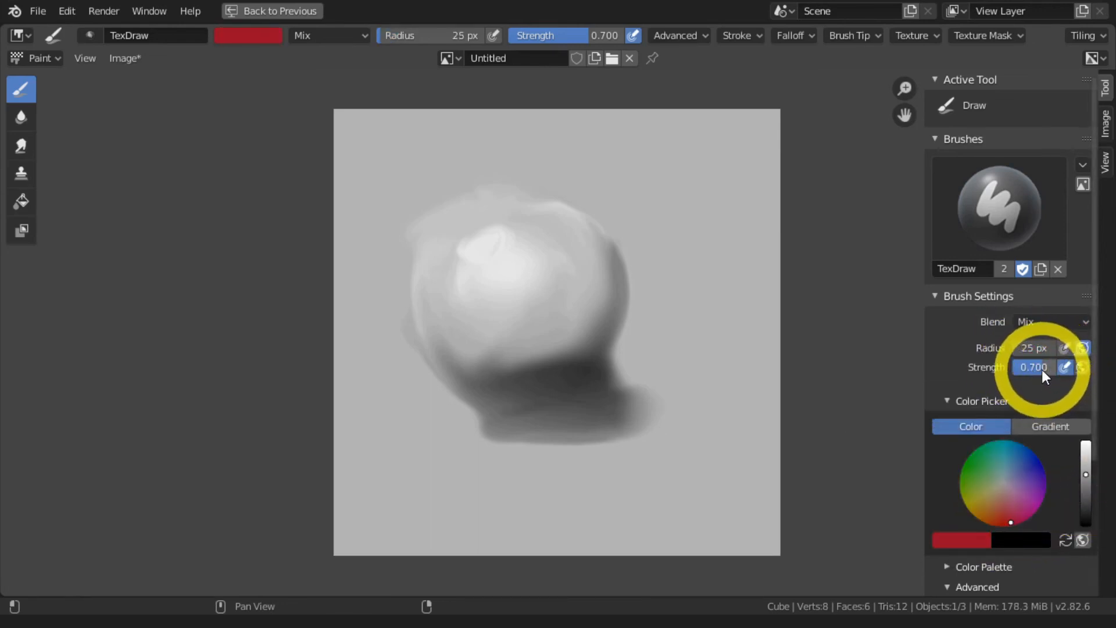
{"action": "left_click_drag", "start_coordinate": [1042, 369], "coordinate": [1062, 368]}
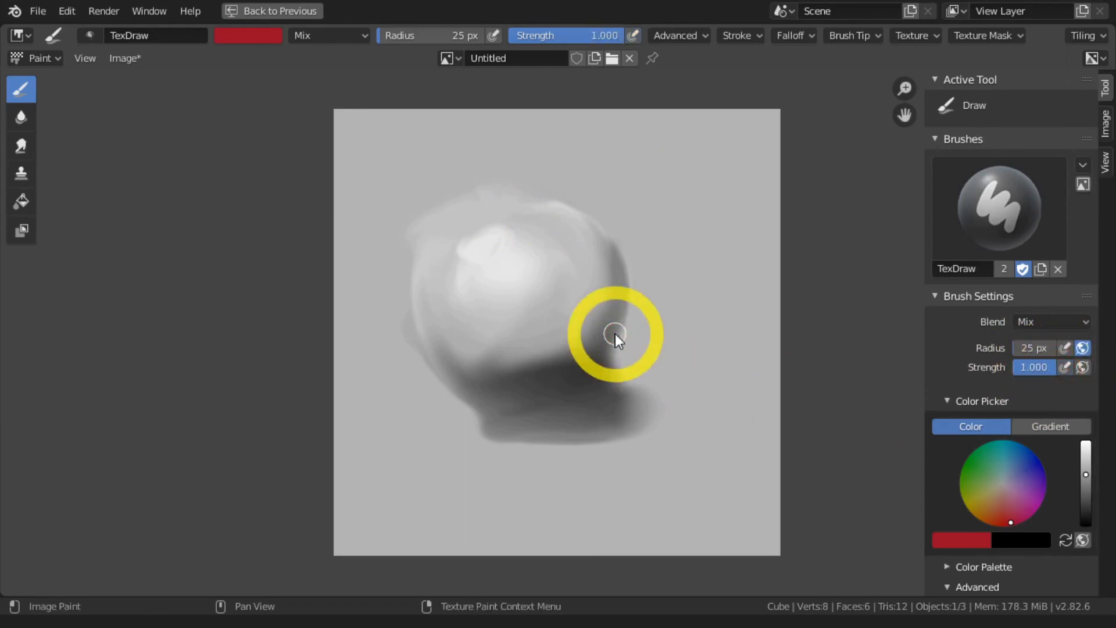
Step: Outline the sphere's light area and its shadow shape in dark red, and undo both outlines
{"action": "mouse_move", "coordinate": [565, 203]}
{"action": "left_mouse_down"}
{"action": "mouse_move", "coordinate": [591, 228]}
{"action": "mouse_move", "coordinate": [601, 274]}
{"action": "mouse_move", "coordinate": [573, 333]}
{"action": "mouse_move", "coordinate": [522, 367]}
{"action": "mouse_move", "coordinate": [475, 378]}
{"action": "mouse_move", "coordinate": [406, 331]}
{"action": "mouse_move", "coordinate": [425, 227]}
{"action": "mouse_move", "coordinate": [553, 199]}
{"action": "mouse_move", "coordinate": [601, 285]}
{"action": "mouse_move", "coordinate": [613, 257]}
{"action": "mouse_move", "coordinate": [598, 237]}
{"action": "mouse_move", "coordinate": [623, 278]}
{"action": "mouse_move", "coordinate": [610, 364]}
{"action": "mouse_move", "coordinate": [636, 405]}
{"action": "mouse_move", "coordinate": [596, 442]}
{"action": "mouse_move", "coordinate": [532, 454]}
{"action": "mouse_move", "coordinate": [478, 434]}
{"action": "mouse_move", "coordinate": [489, 396]}
{"action": "left_mouse_up"}
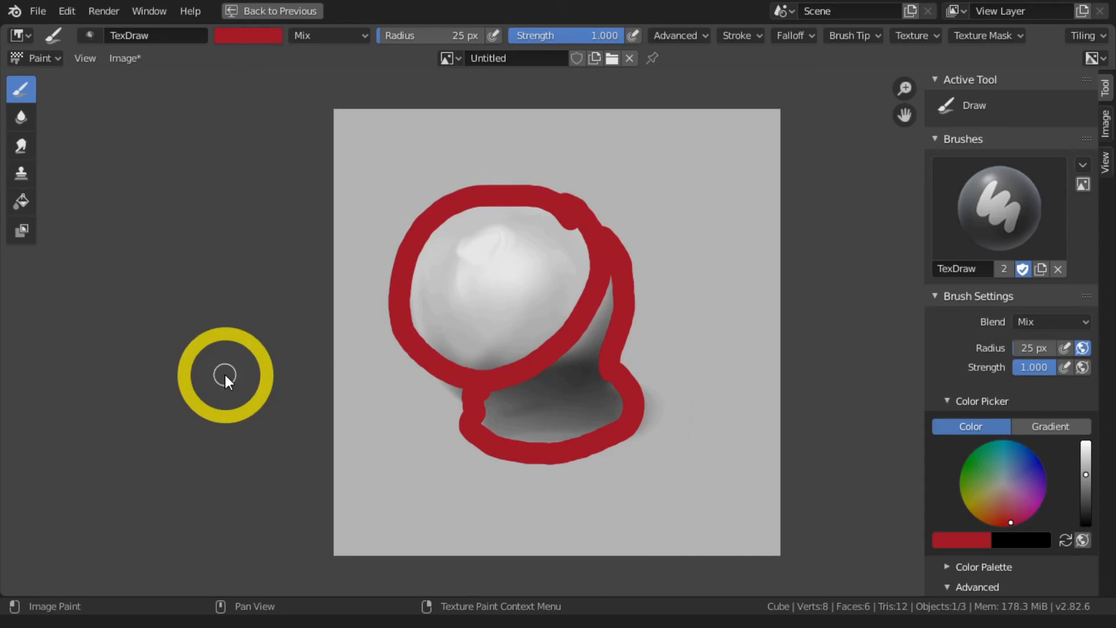
{"action": "key", "text": "ctrl+z"}
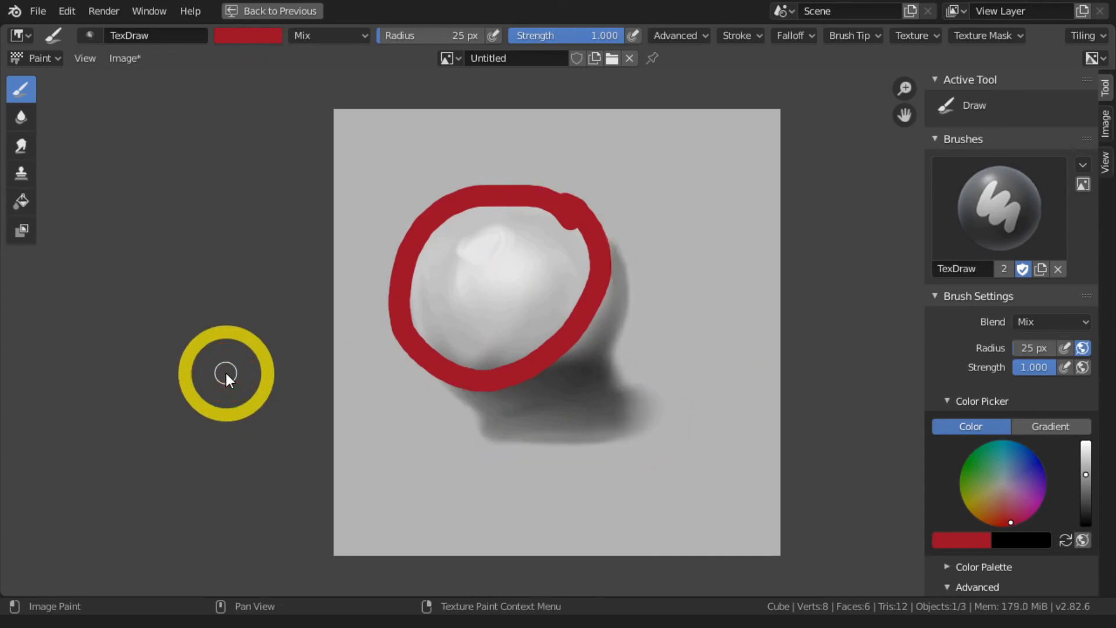
{"action": "key", "text": "ctrl+z"}
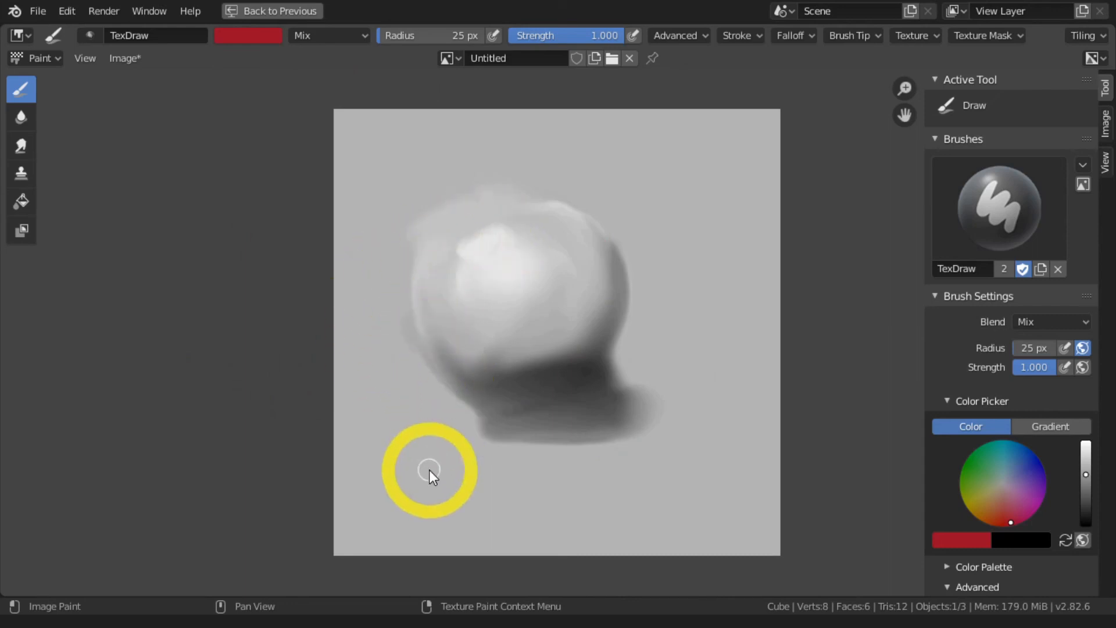
{"action": "left_click_drag", "start_coordinate": [482, 425], "coordinate": [560, 423]}
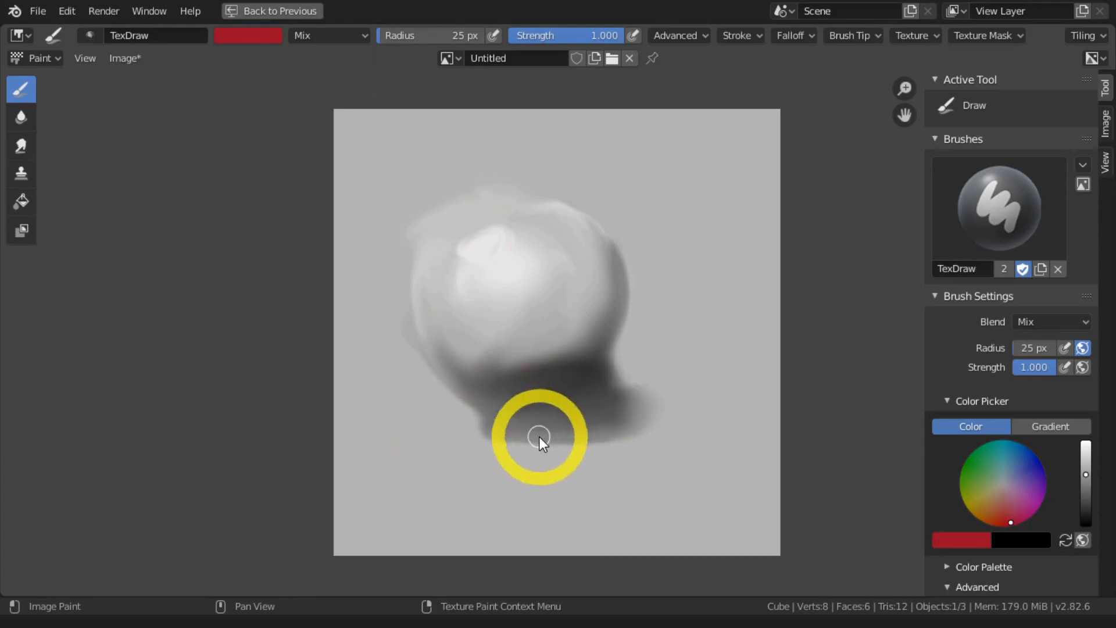